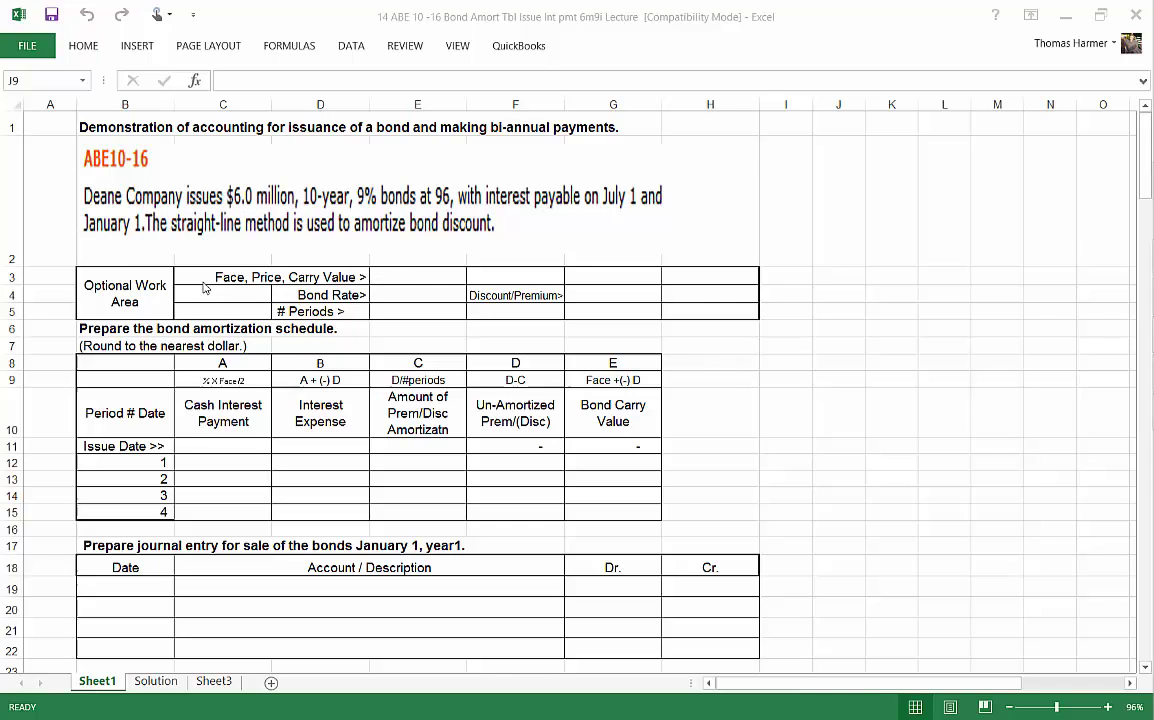
Enter the bond's face value of 6000000 in E3 and its price of 96 in F3.
click(400, 275)
text(6000000)
key(Tab)
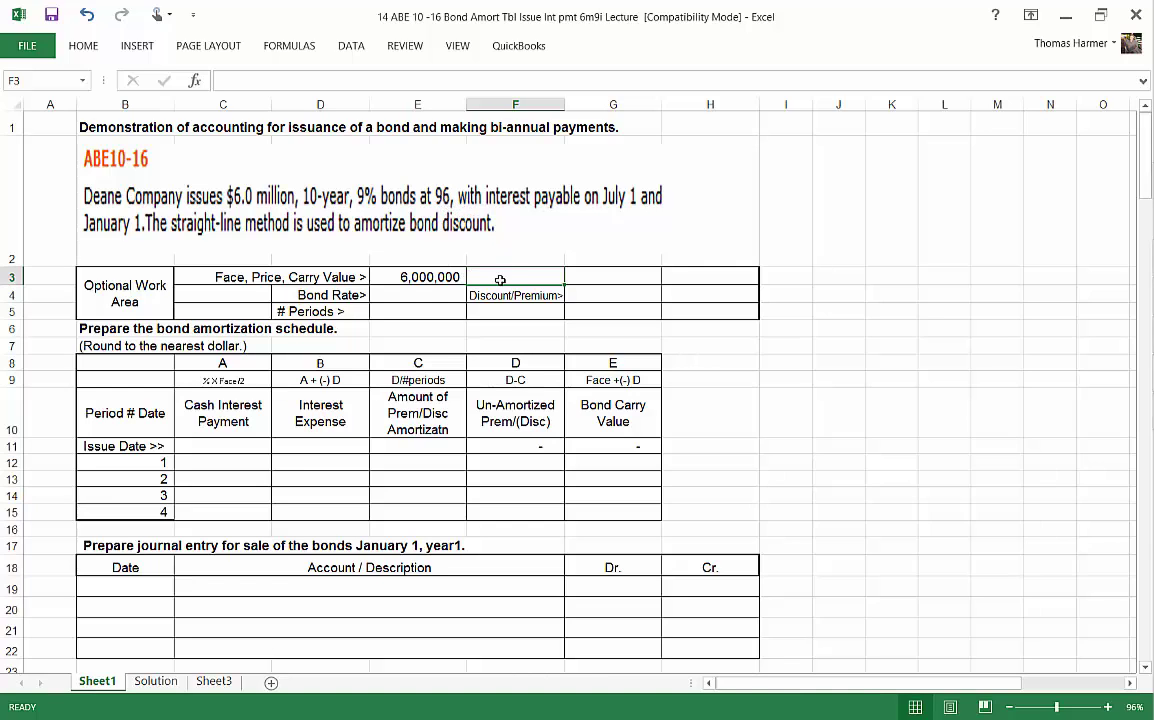
text(96)
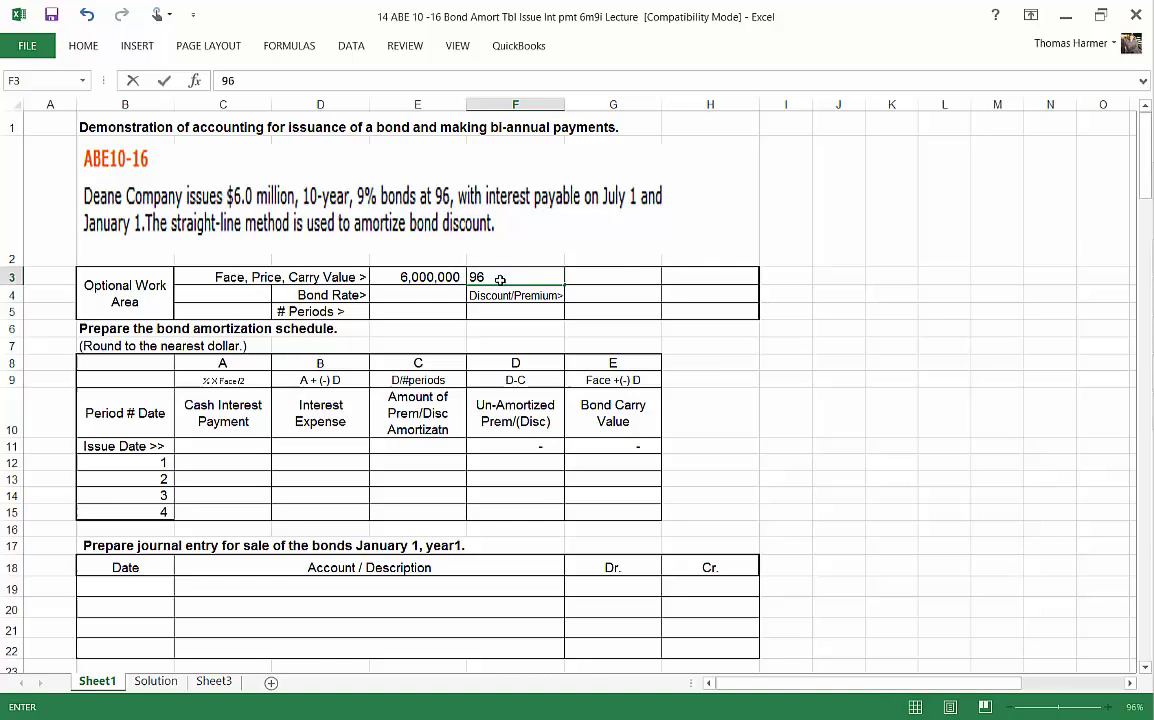
key(Tab)
click(695, 279)
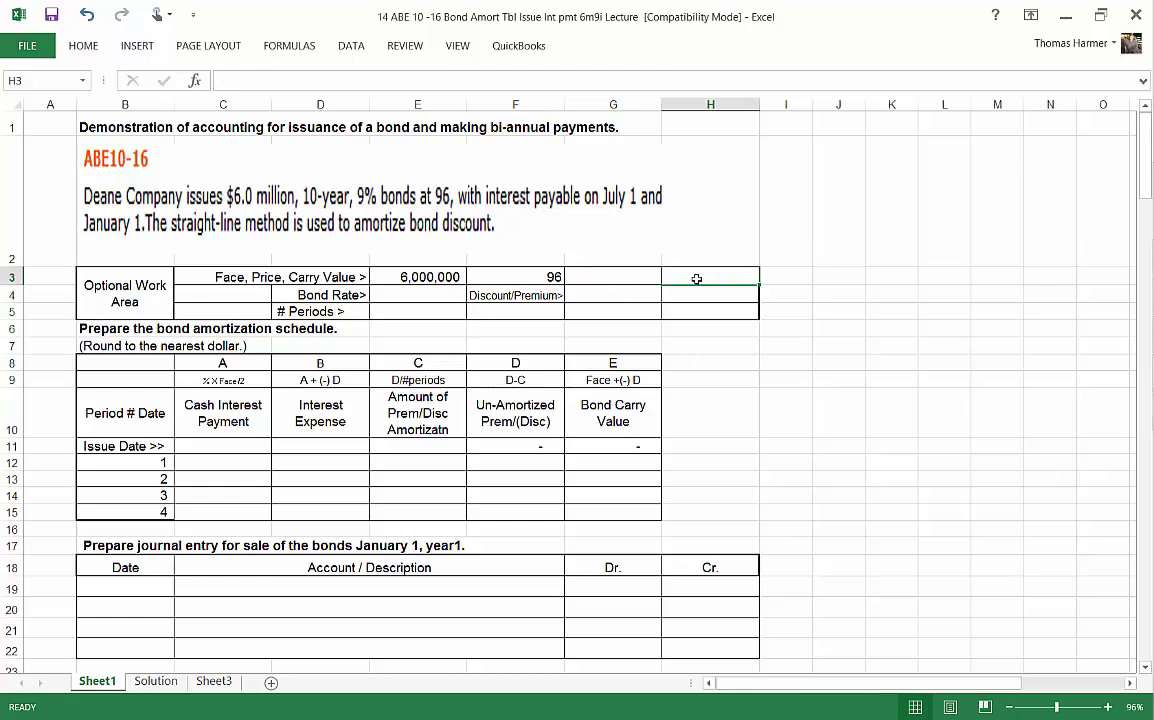
Calculate the bond's carry value in G3 with the formula =F3*E3/100.
click(596, 279)
text(=)
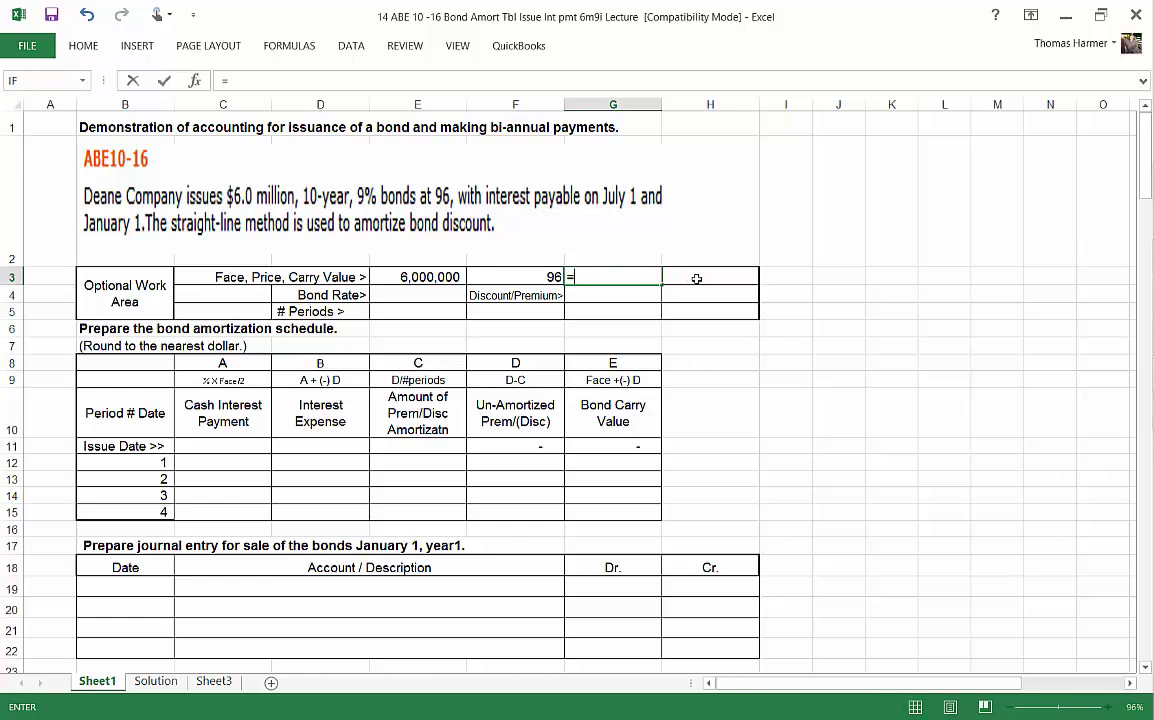
click(548, 277)
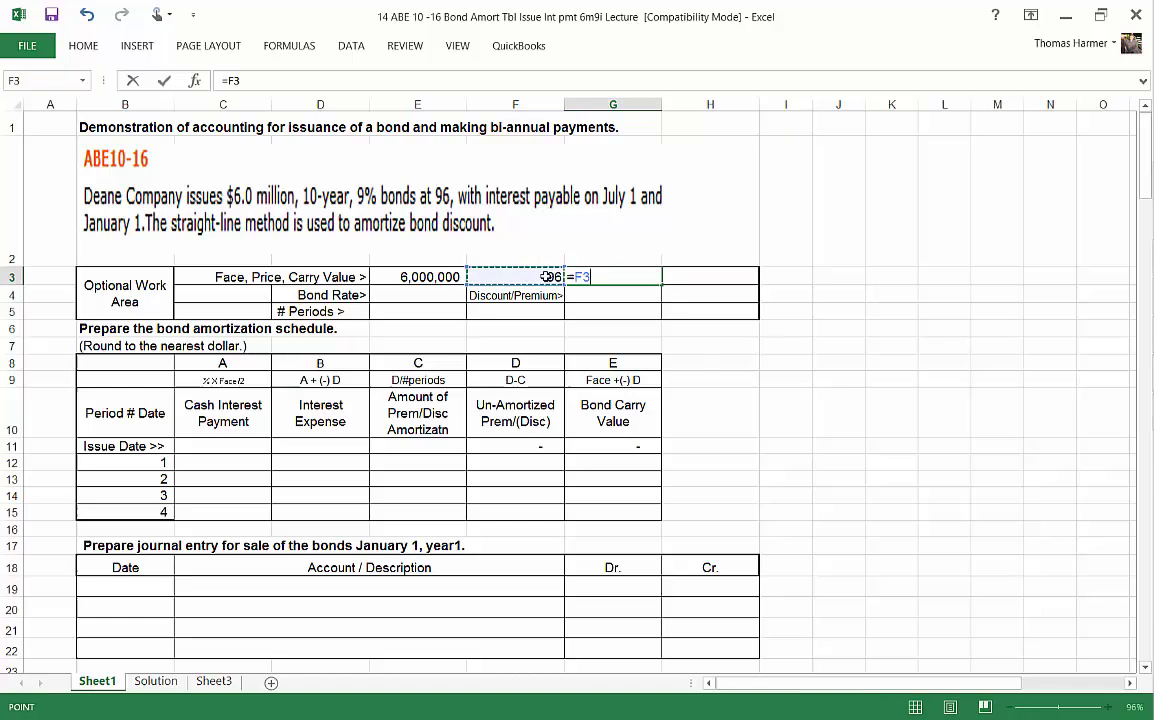
text(*)
click(437, 279)
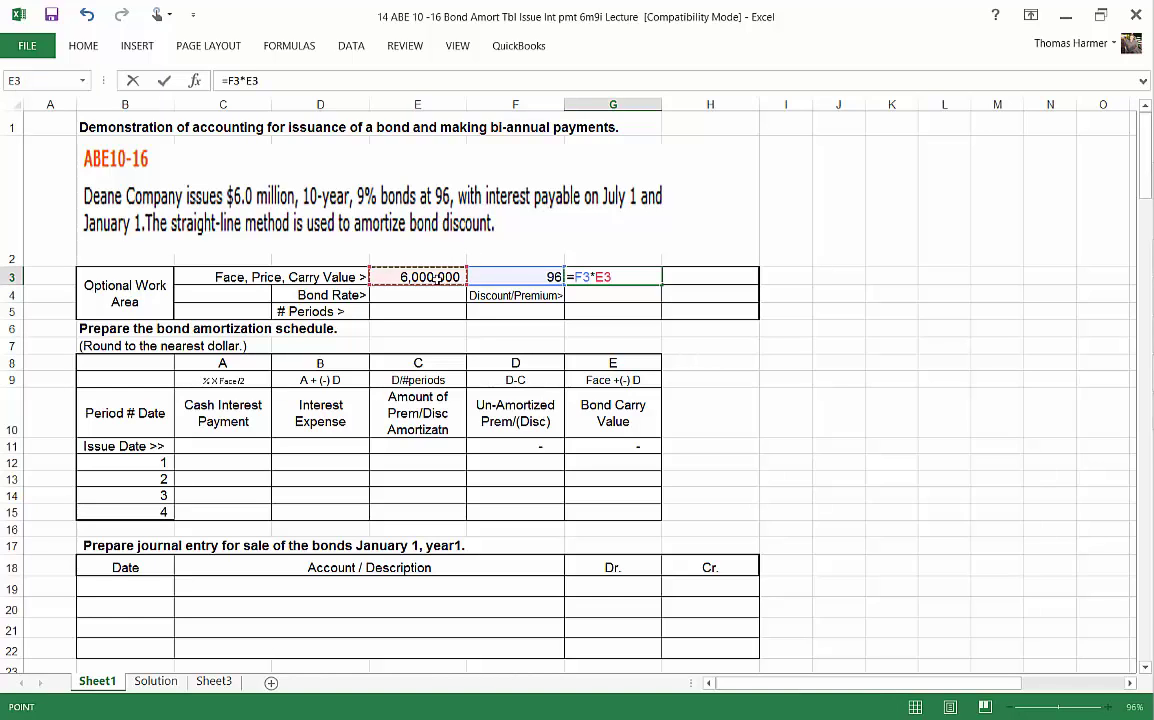
text(/10)
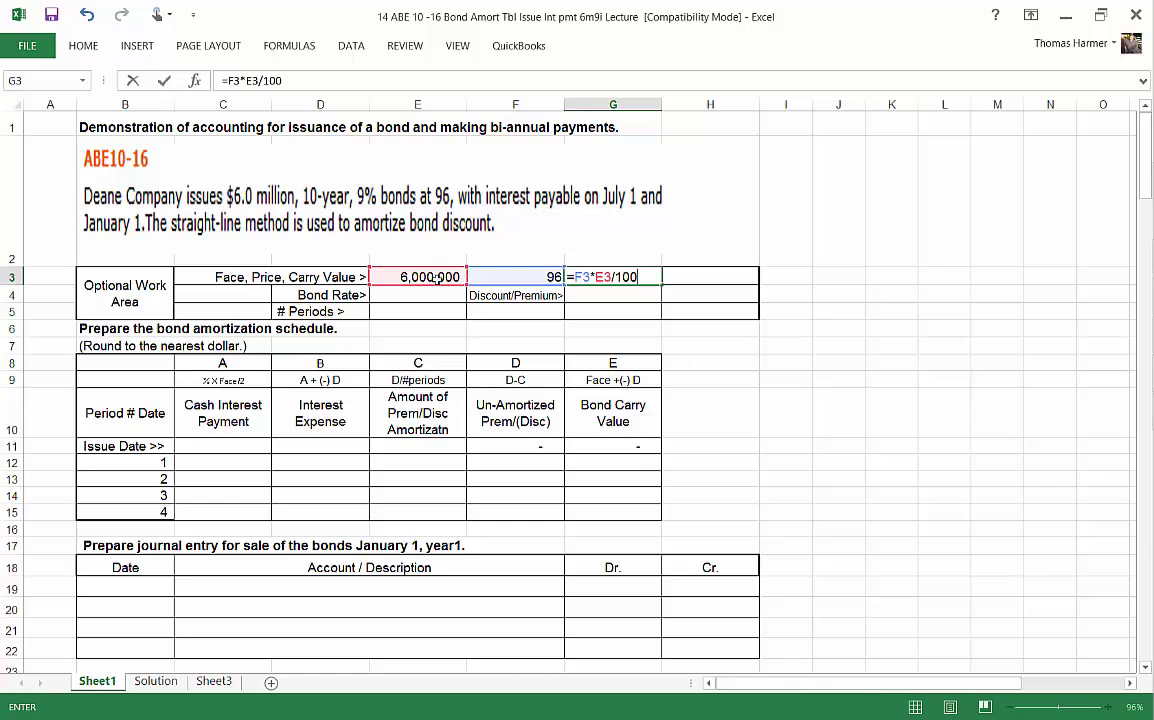
text(0)
key(Return)
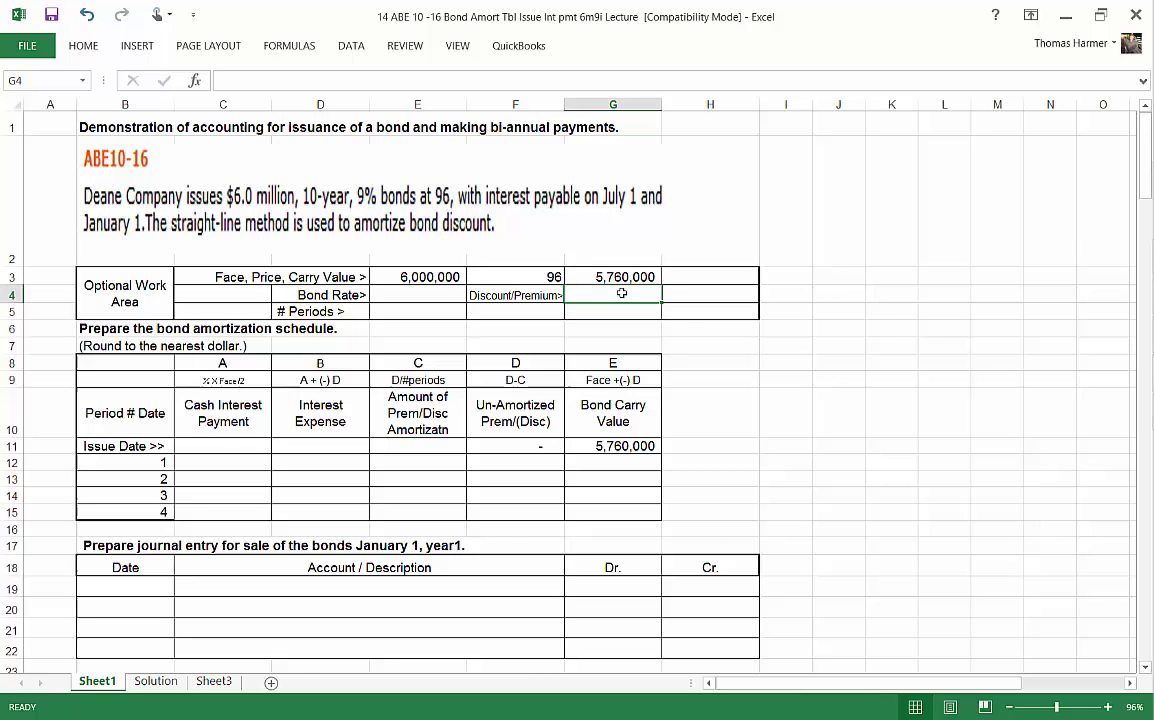
Calculate the discount/premium in G4 as face value minus carry value with =E3-G3.
text(=)
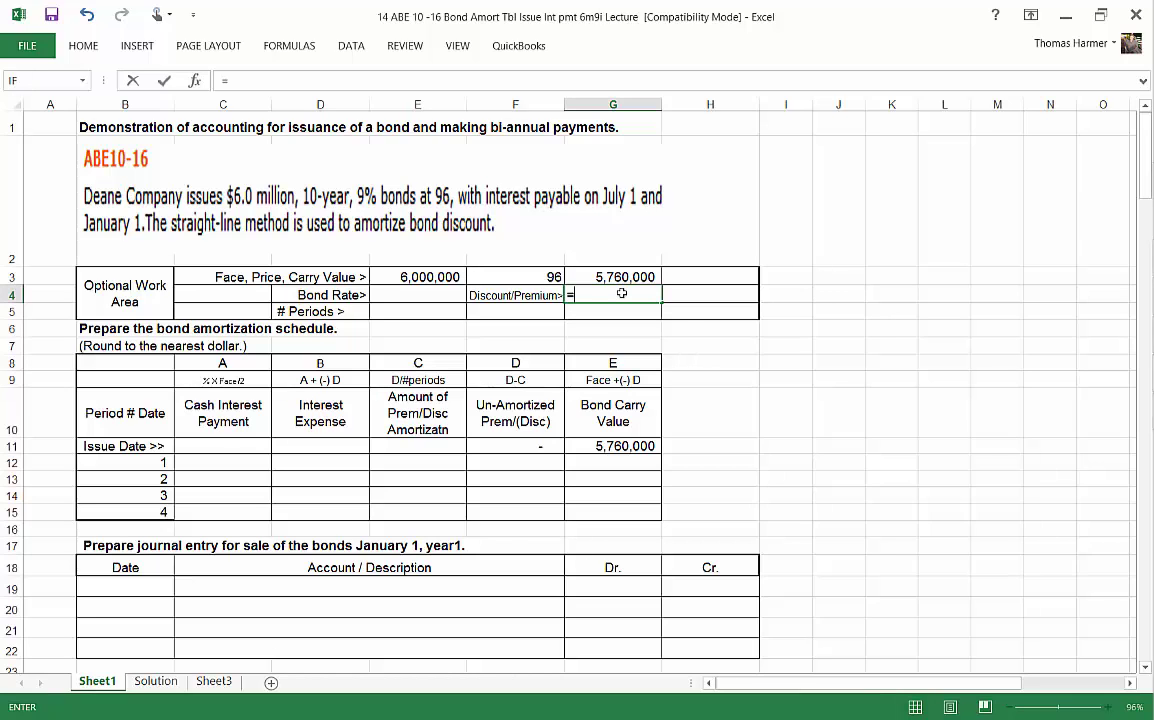
click(422, 279)
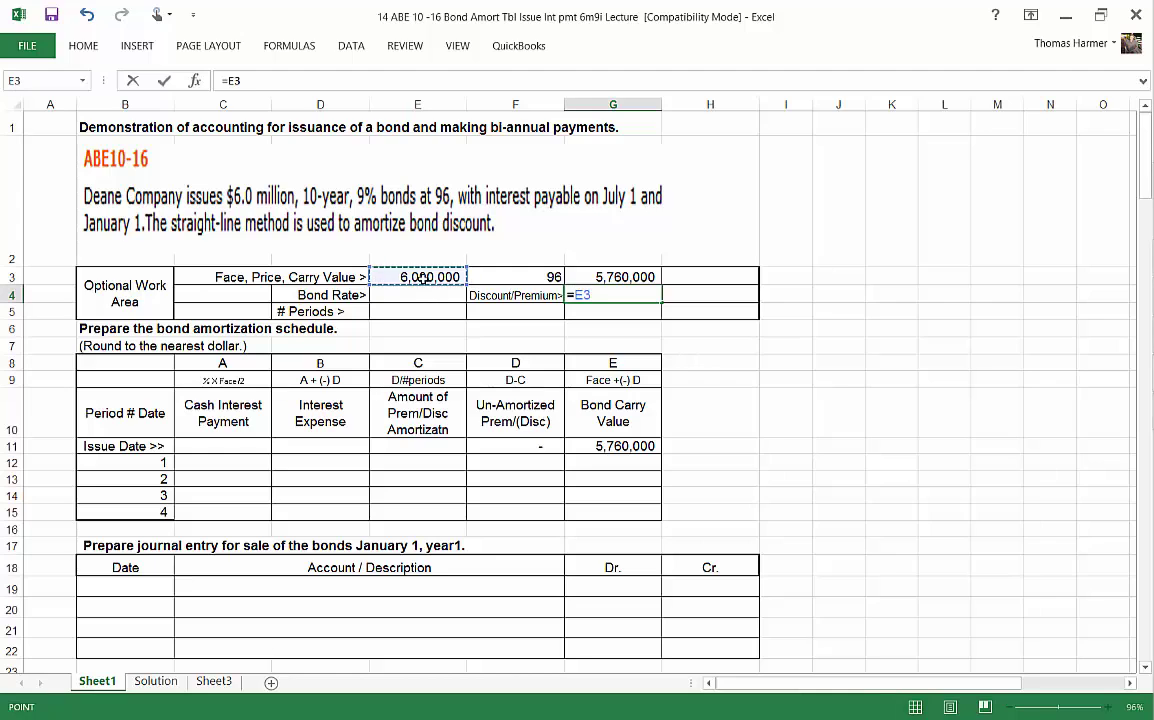
text(-)
click(620, 279)
key(Return)
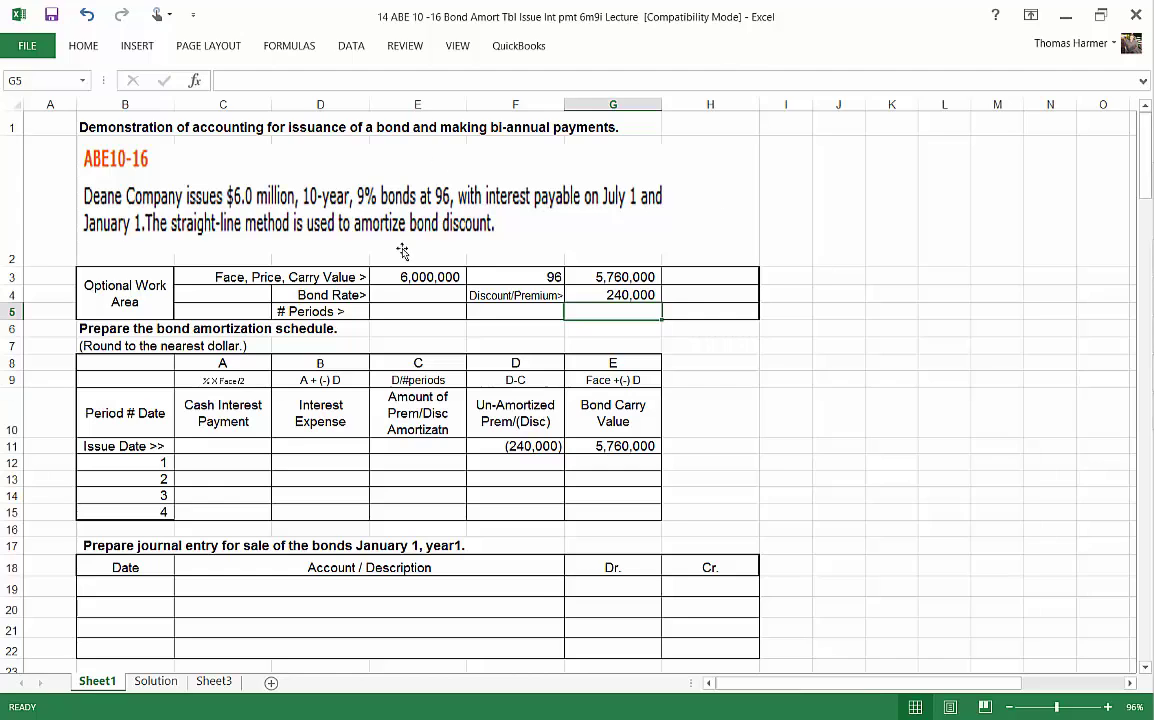
Set the bond rate to 9% in E4 and the number of periods to 20 in E5.
click(401, 297)
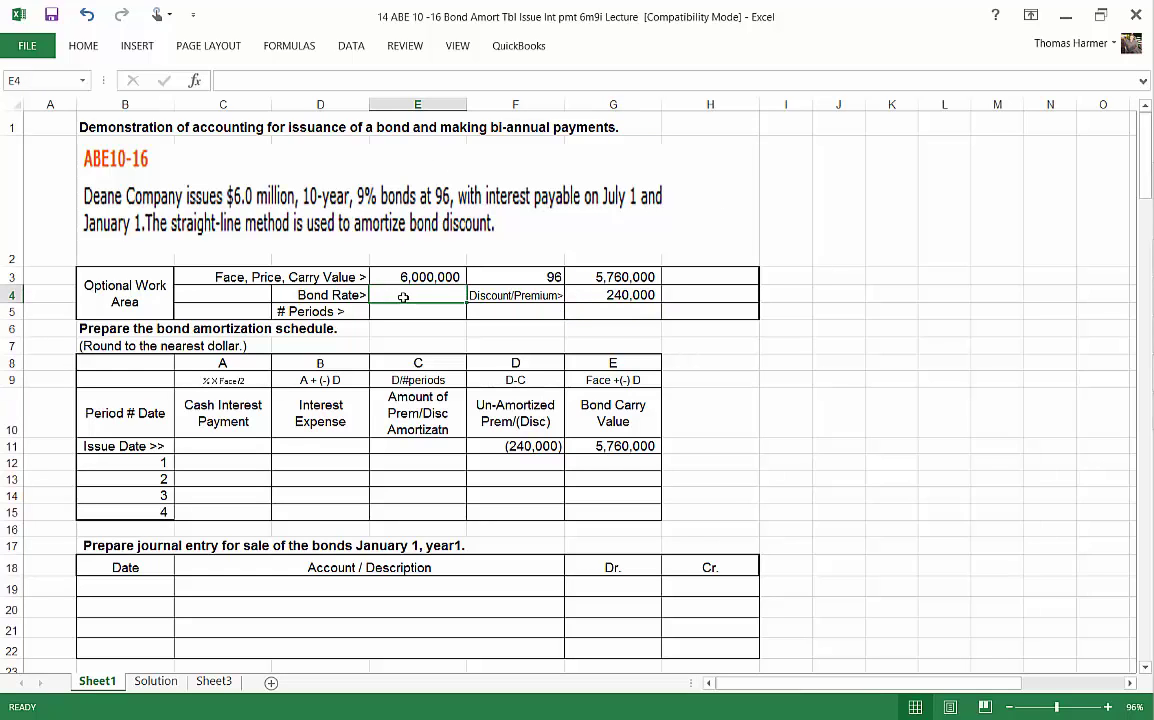
text(9%)
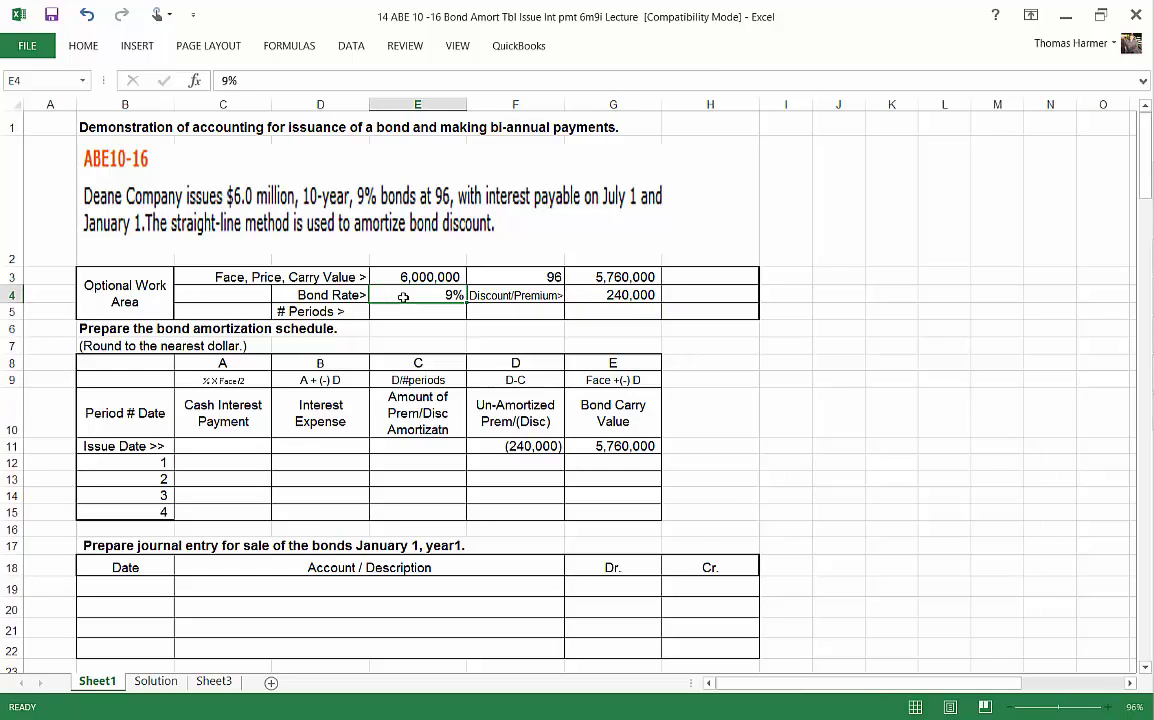
key(Return)
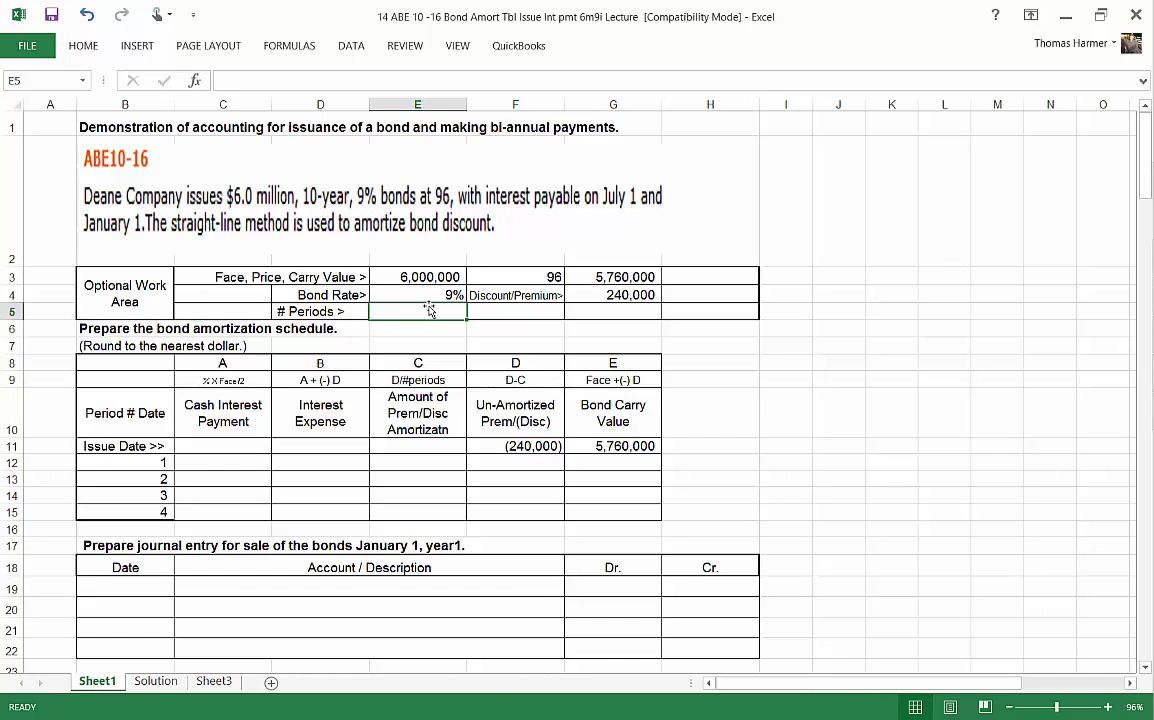
text(20)
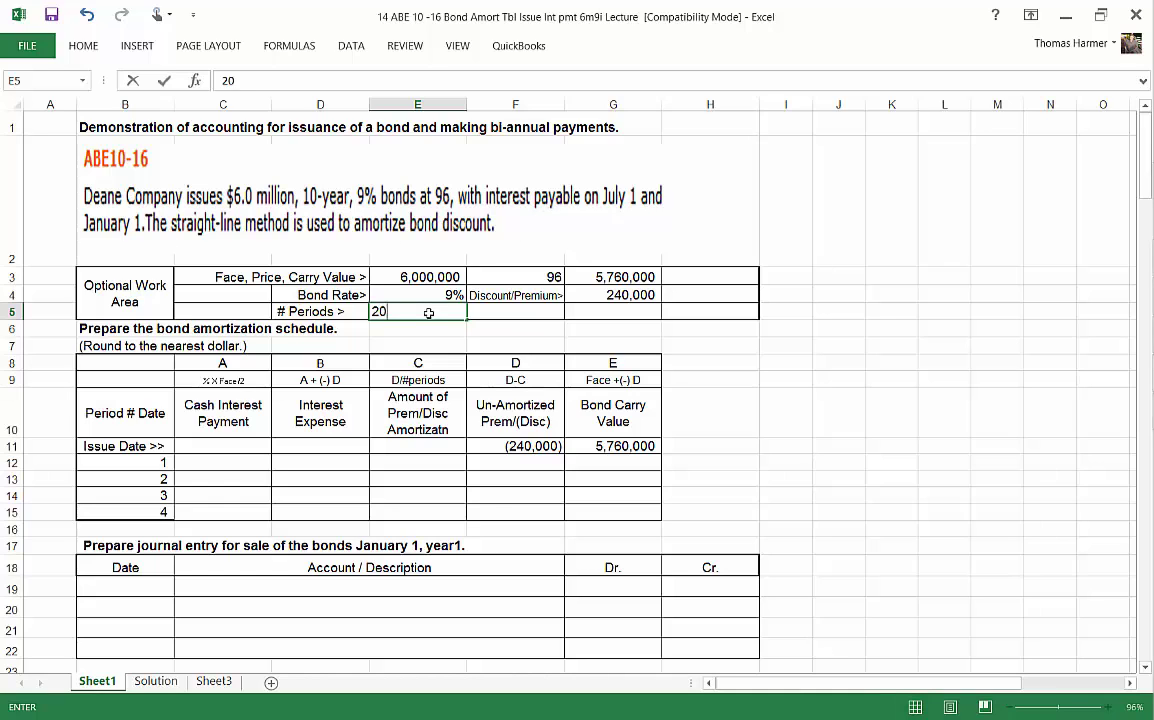
key(Return)
key(Return)
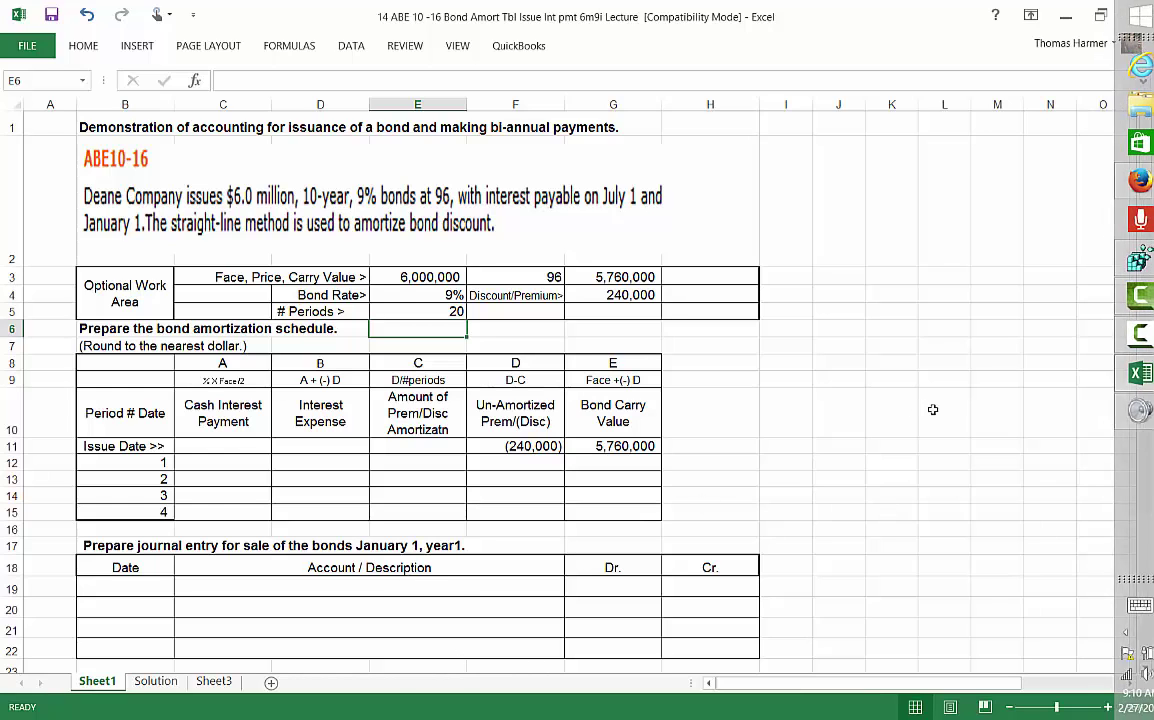
click(515, 446)
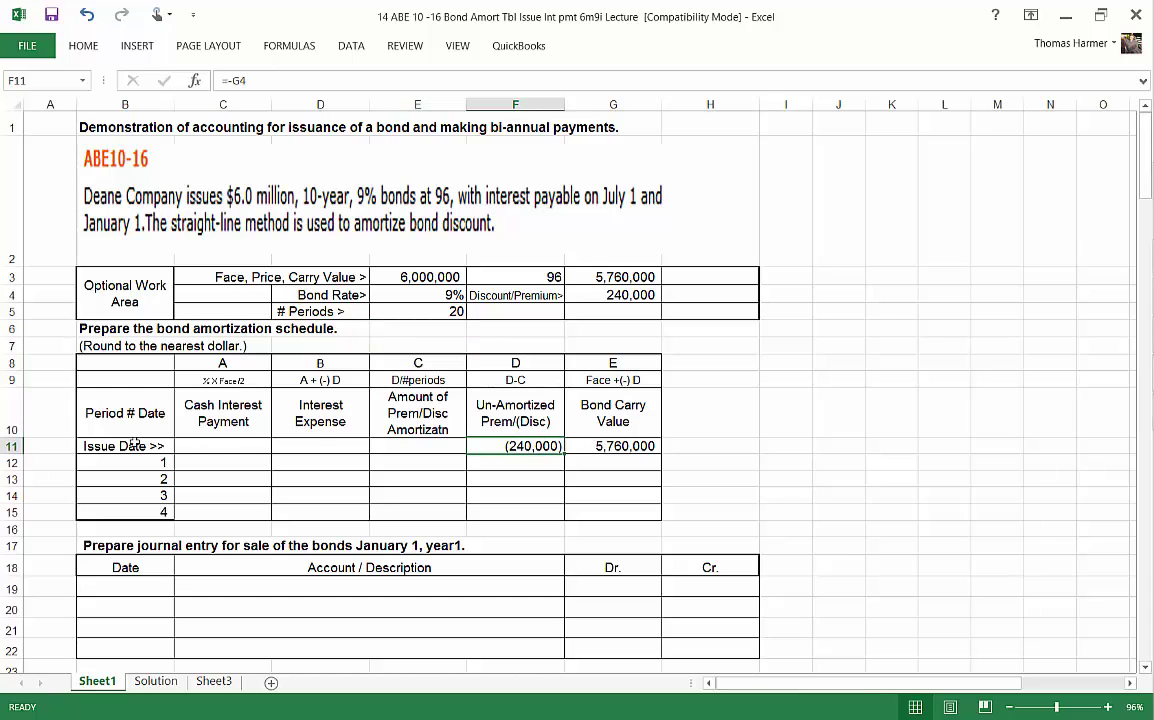
click(96, 447)
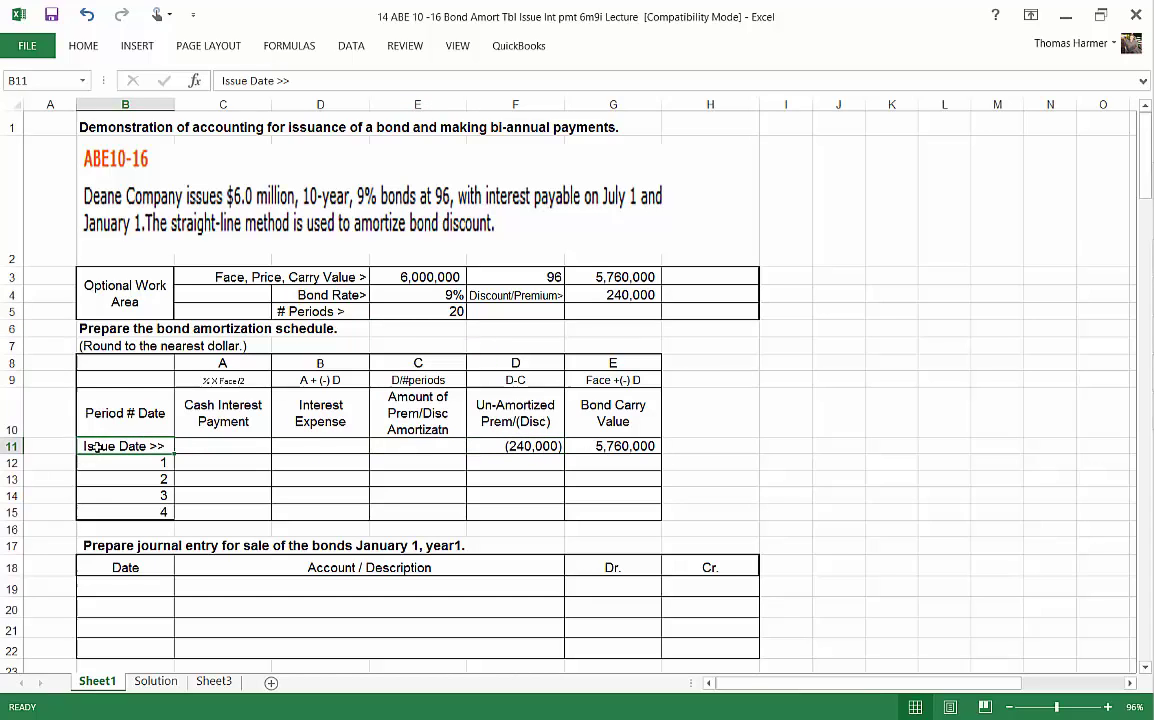
click(10, 446)
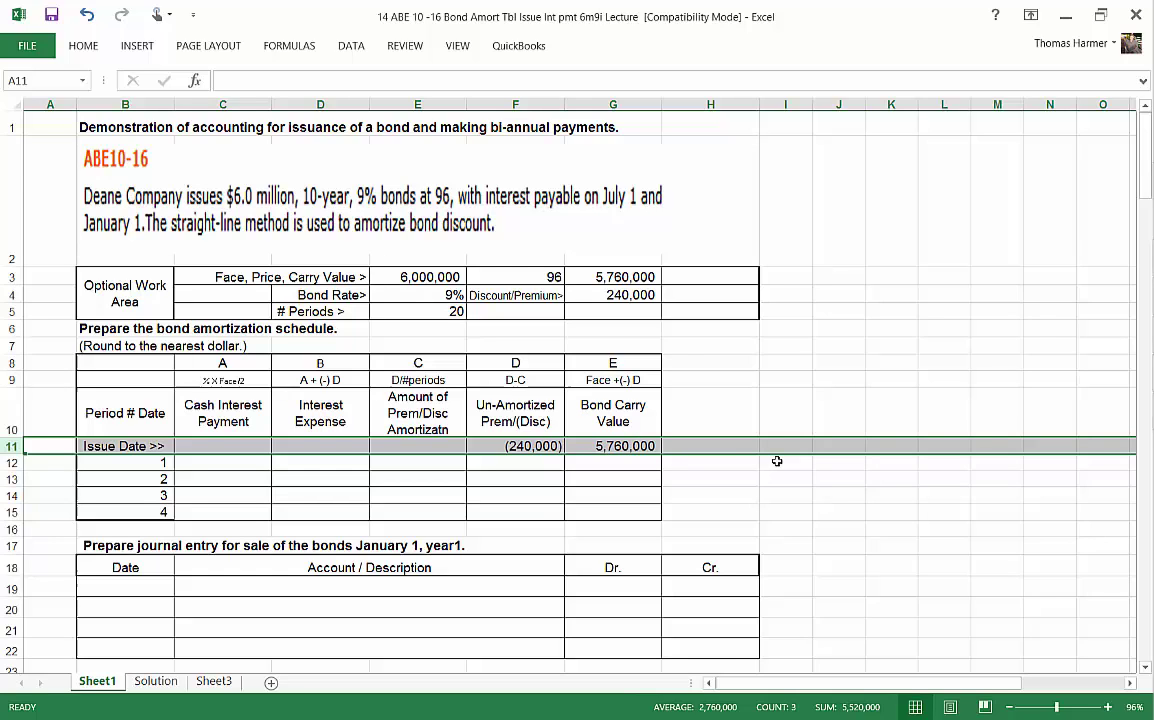
click(831, 479)
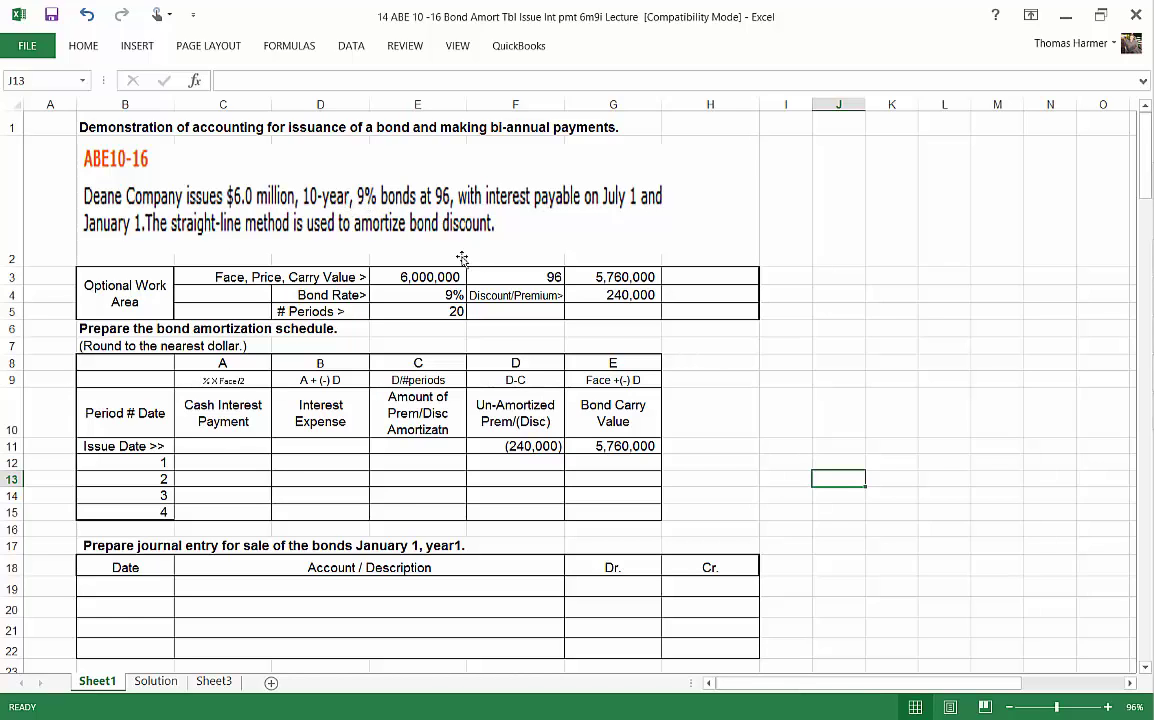
Calculate the period 1 cash interest payment in C12 with the formula =E4*E3/2.
click(205, 381)
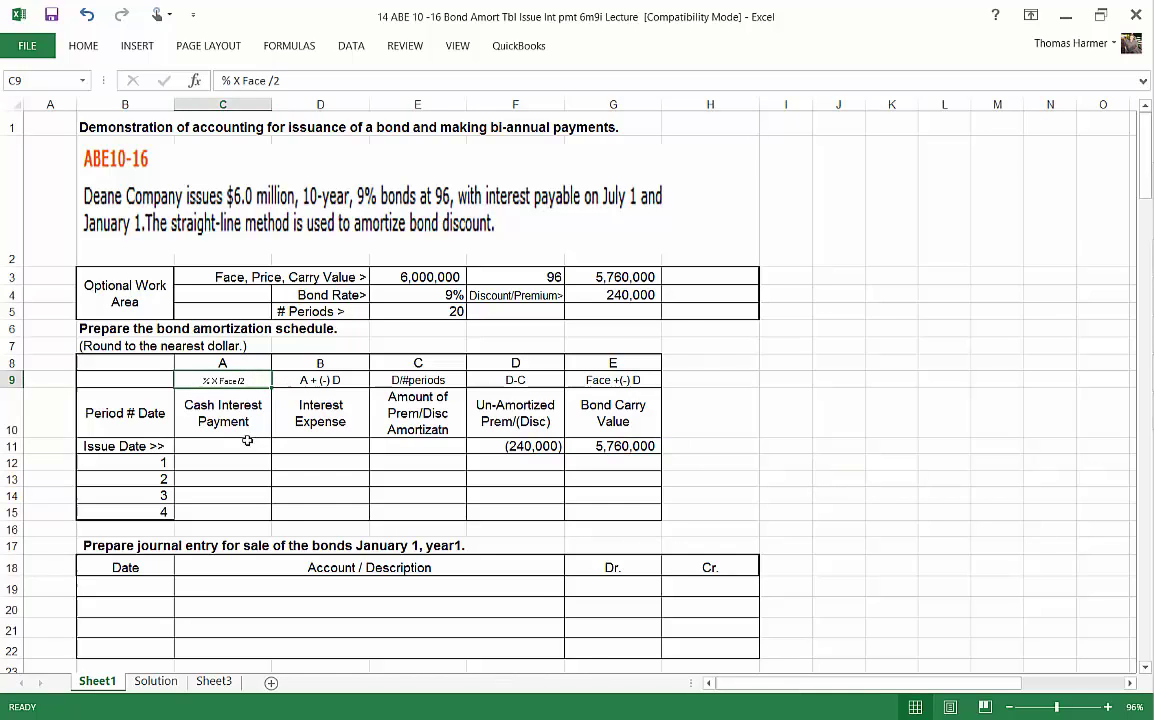
click(223, 465)
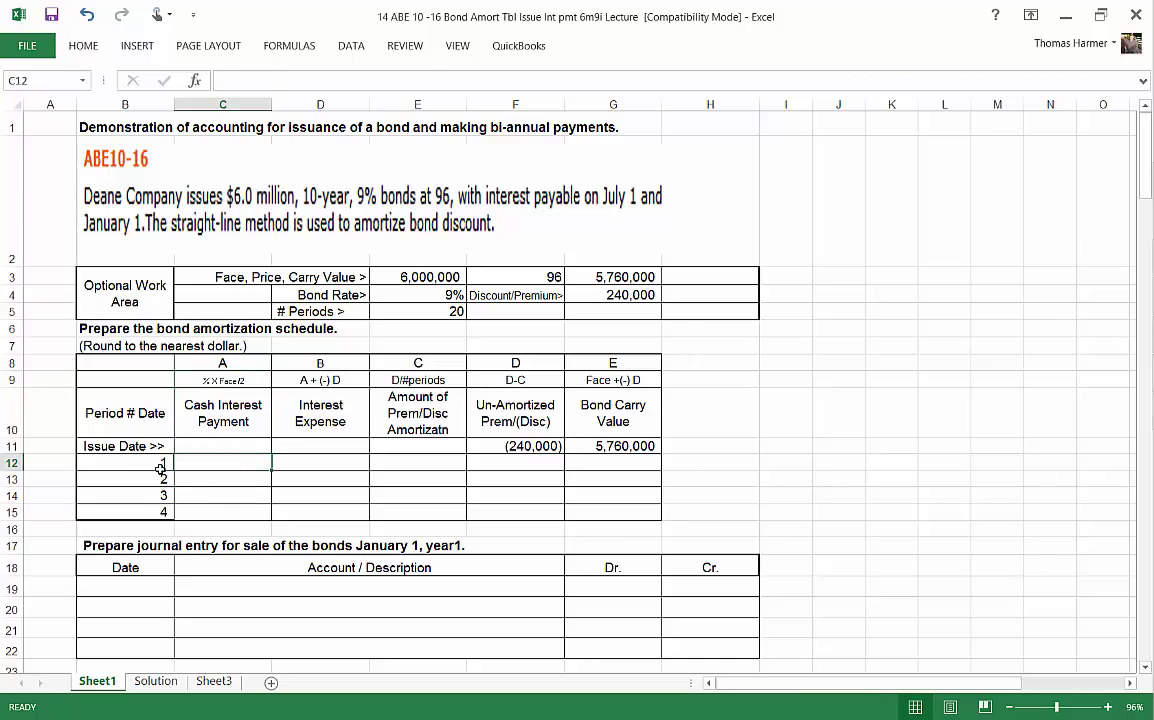
text(=)
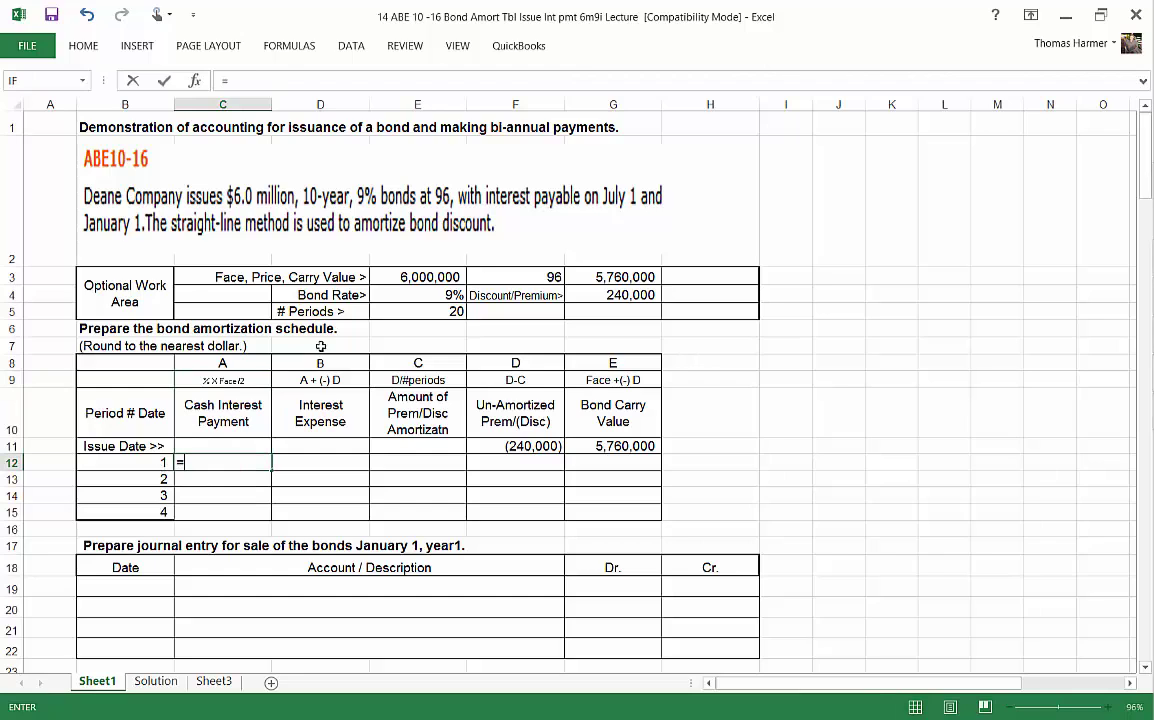
click(437, 290)
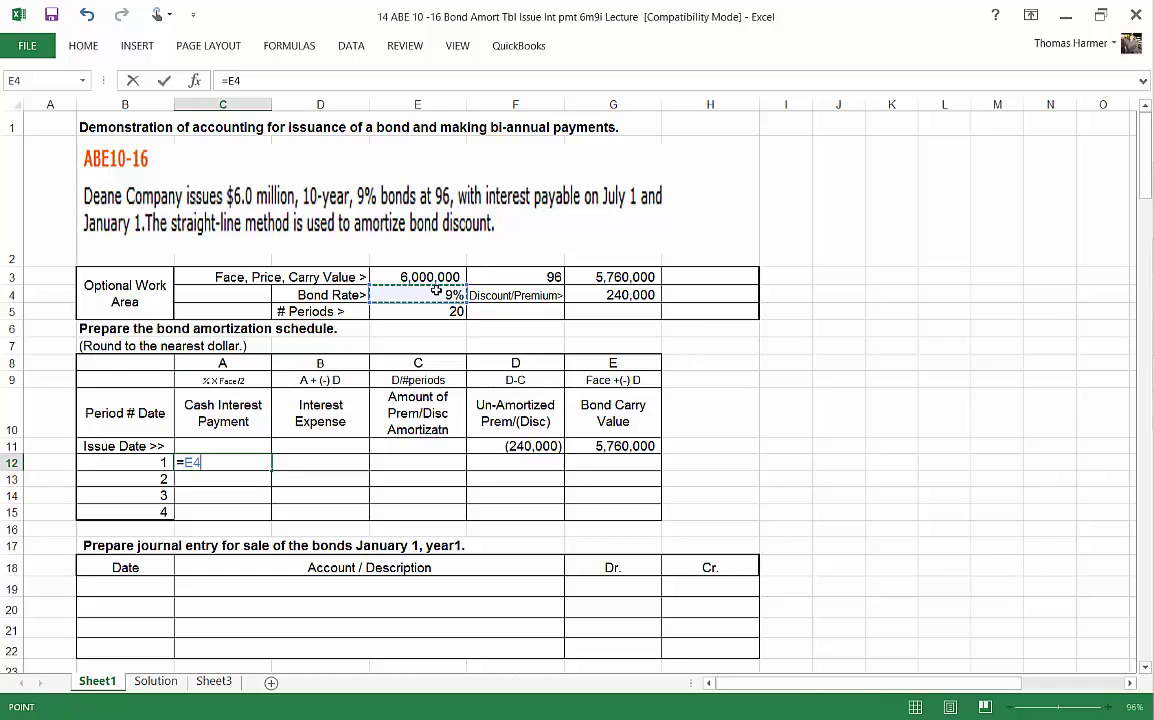
text(*)
click(433, 277)
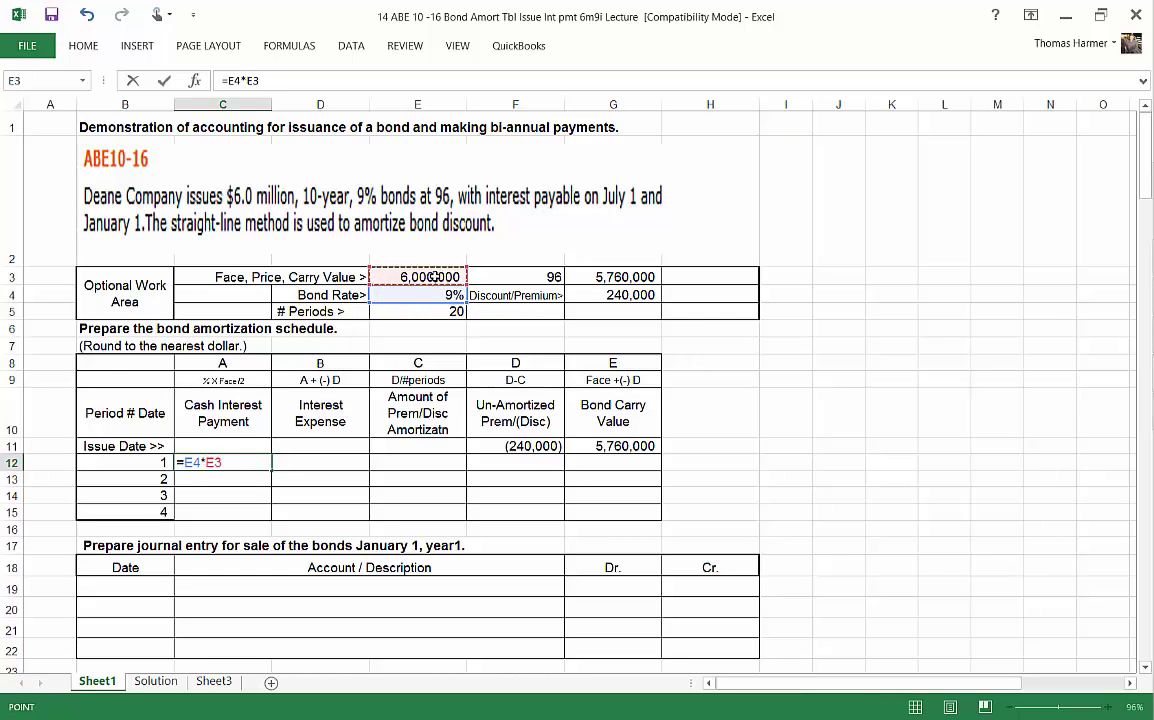
text(/2)
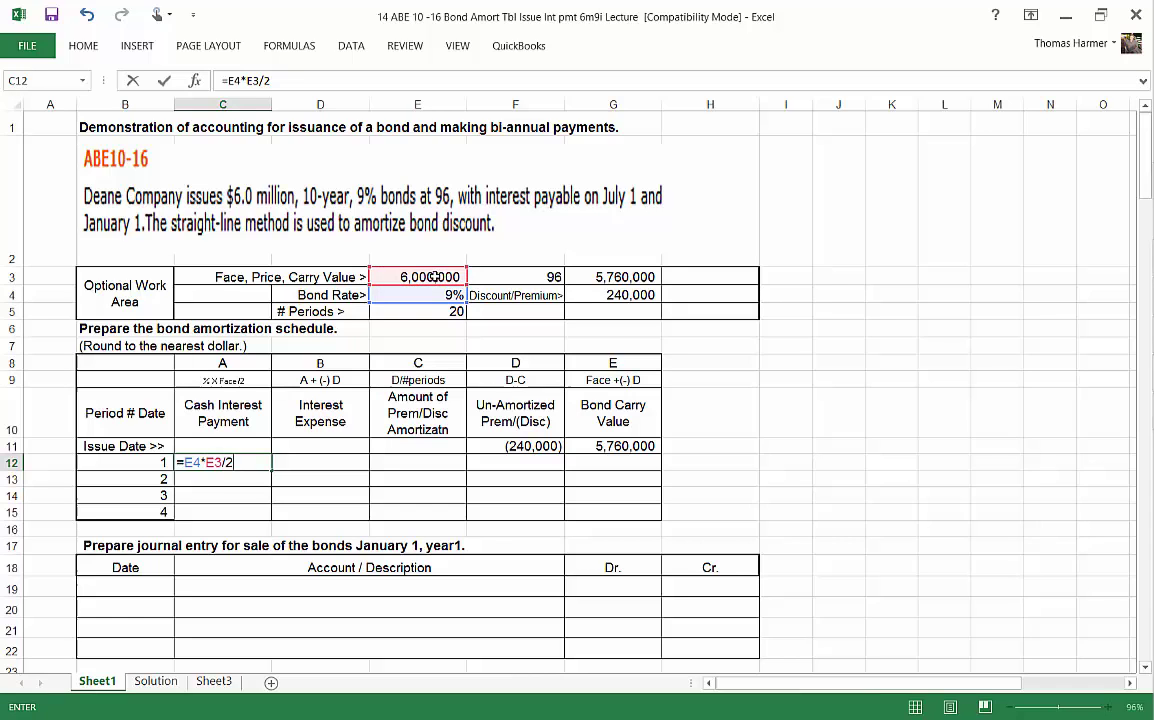
key(Return)
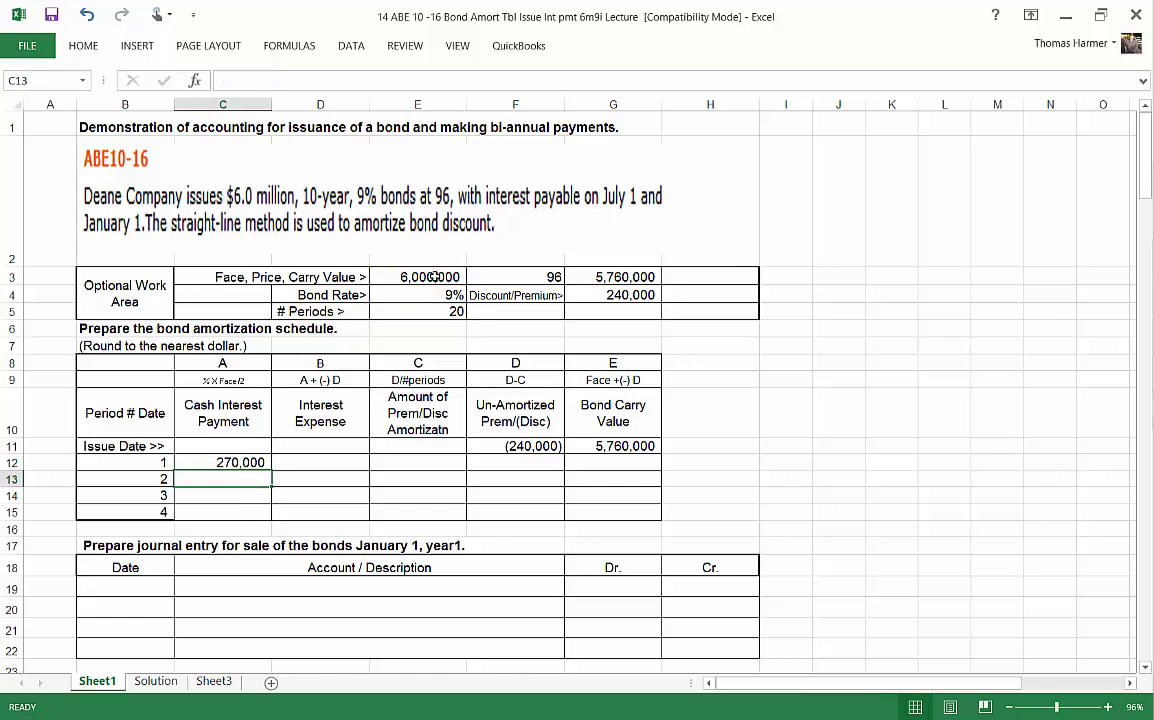
Link the period 2 cash interest payment in C13 to C12 with =C12 and fill it down through C15.
click(231, 463)
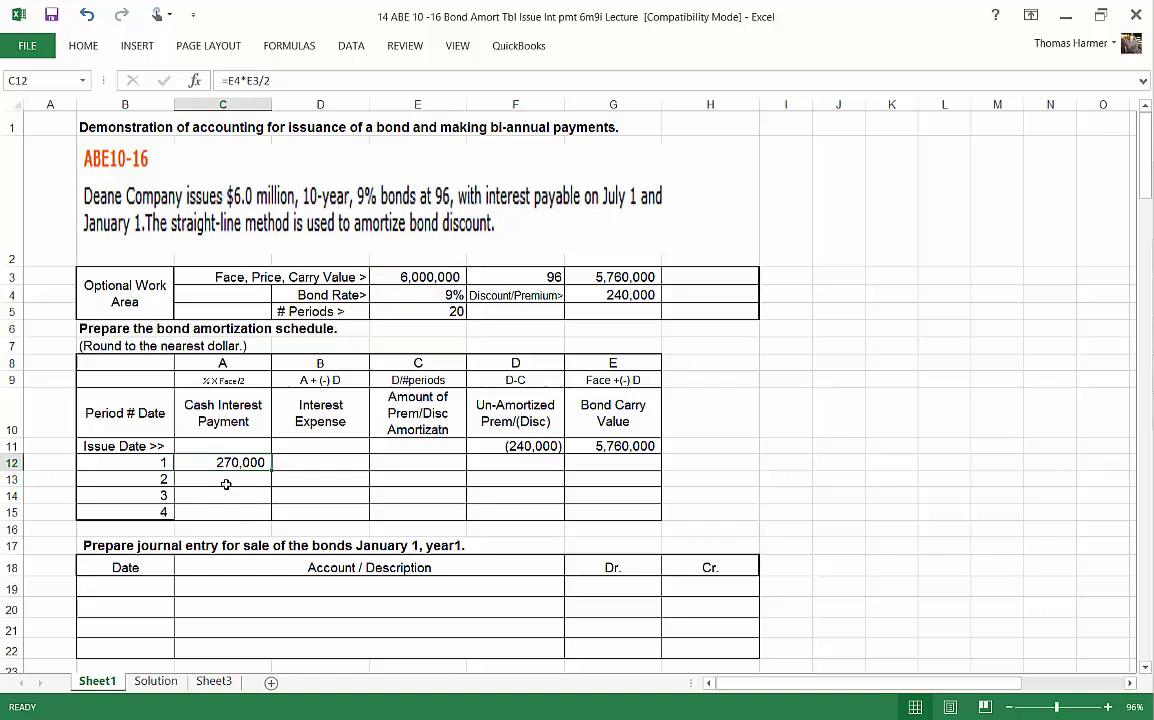
click(234, 479)
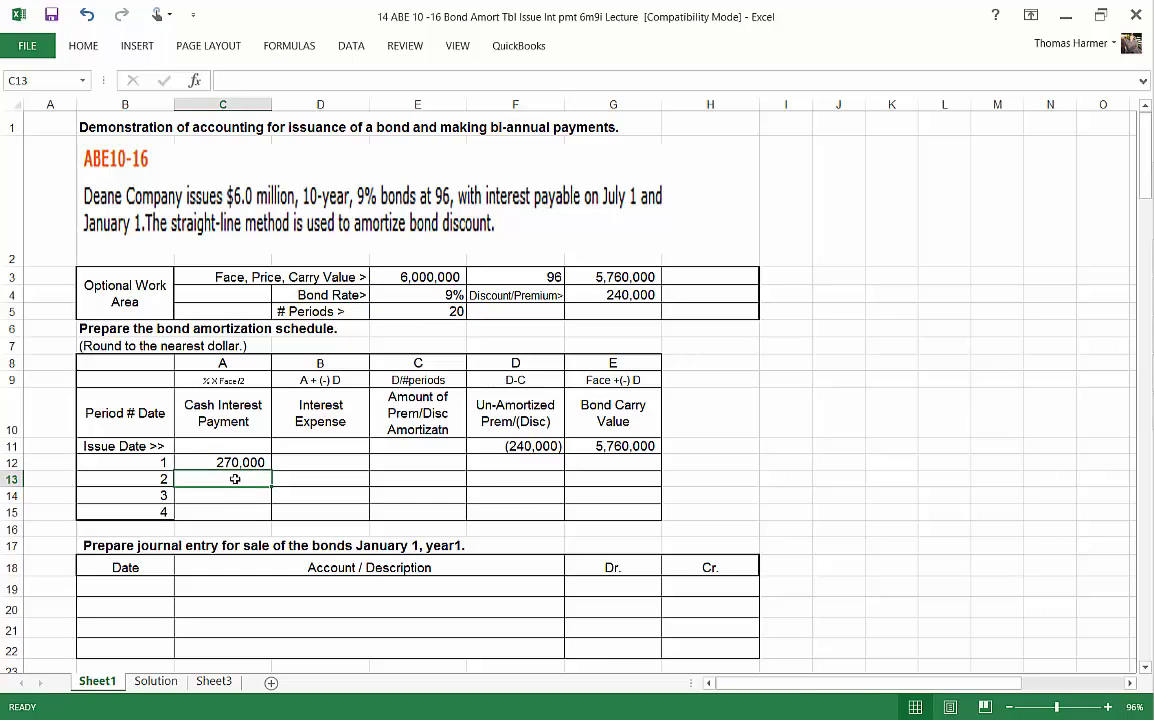
text(=C12)
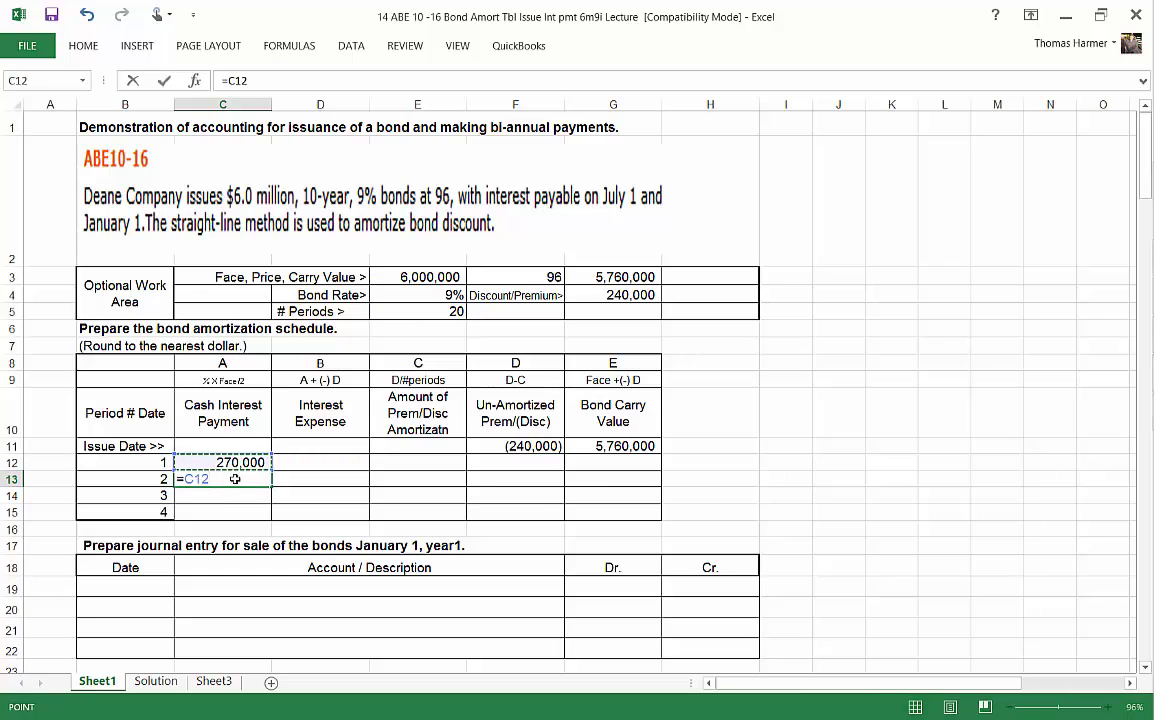
key(Return)
click(232, 479)
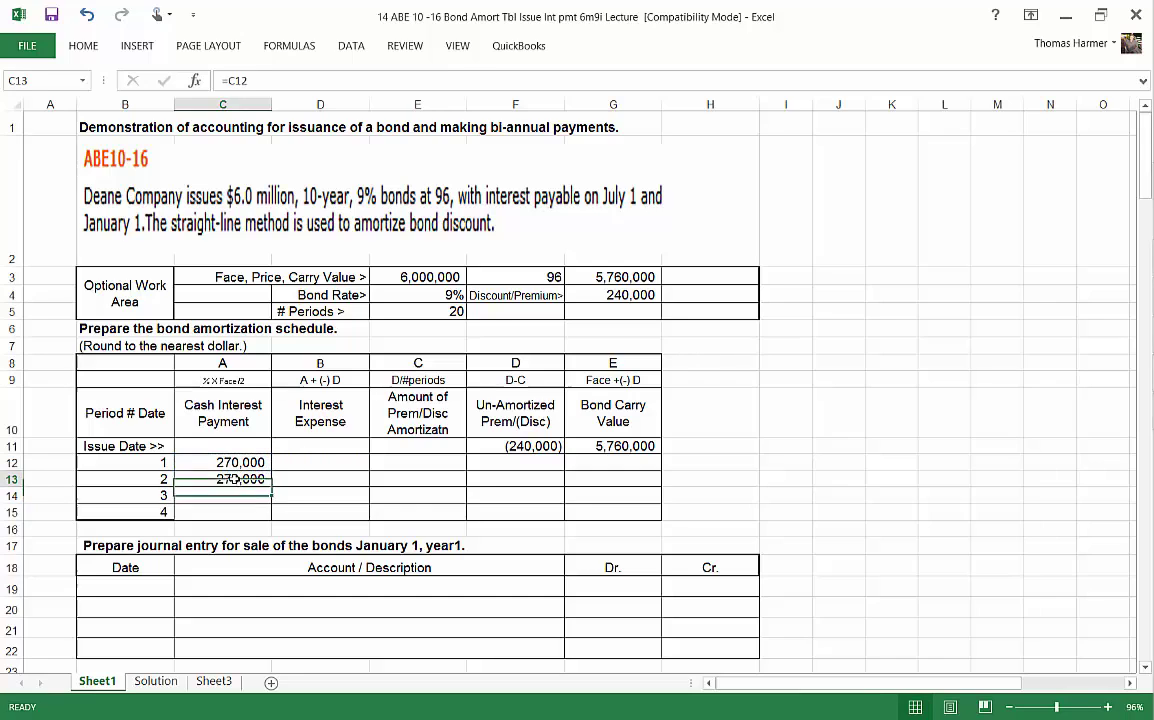
drag(271, 484, 268, 512)
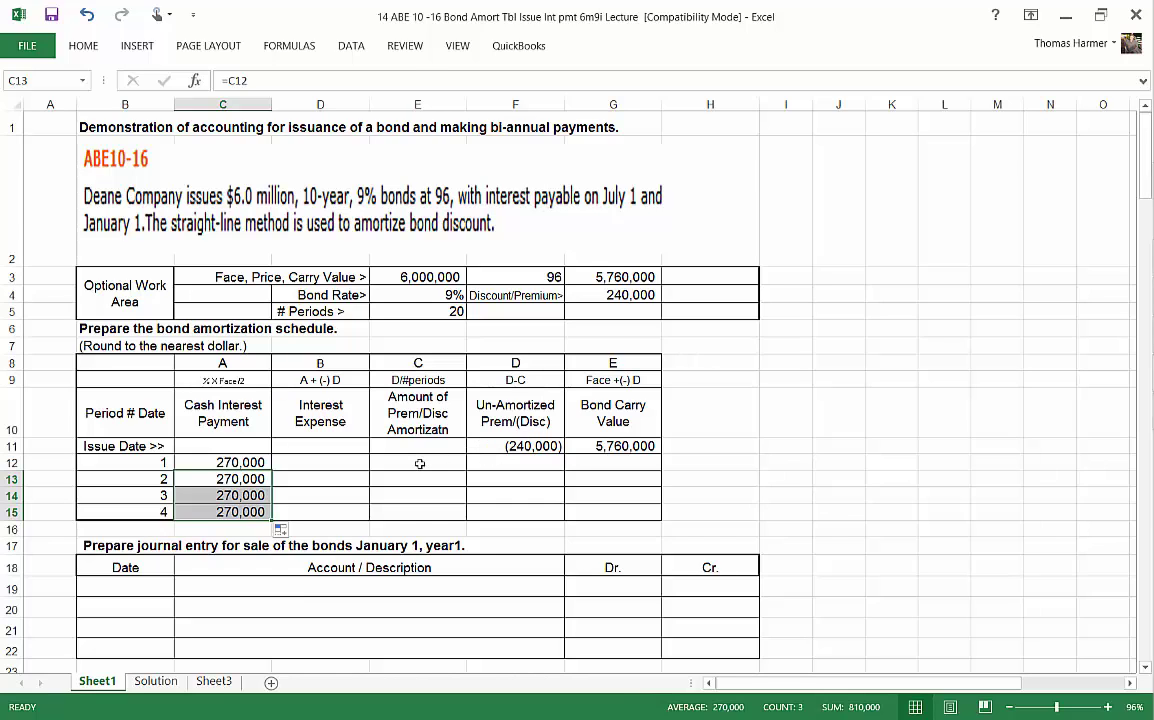
Calculate the period 1 discount amortization in E12 with the formula =F11/E5.
click(425, 313)
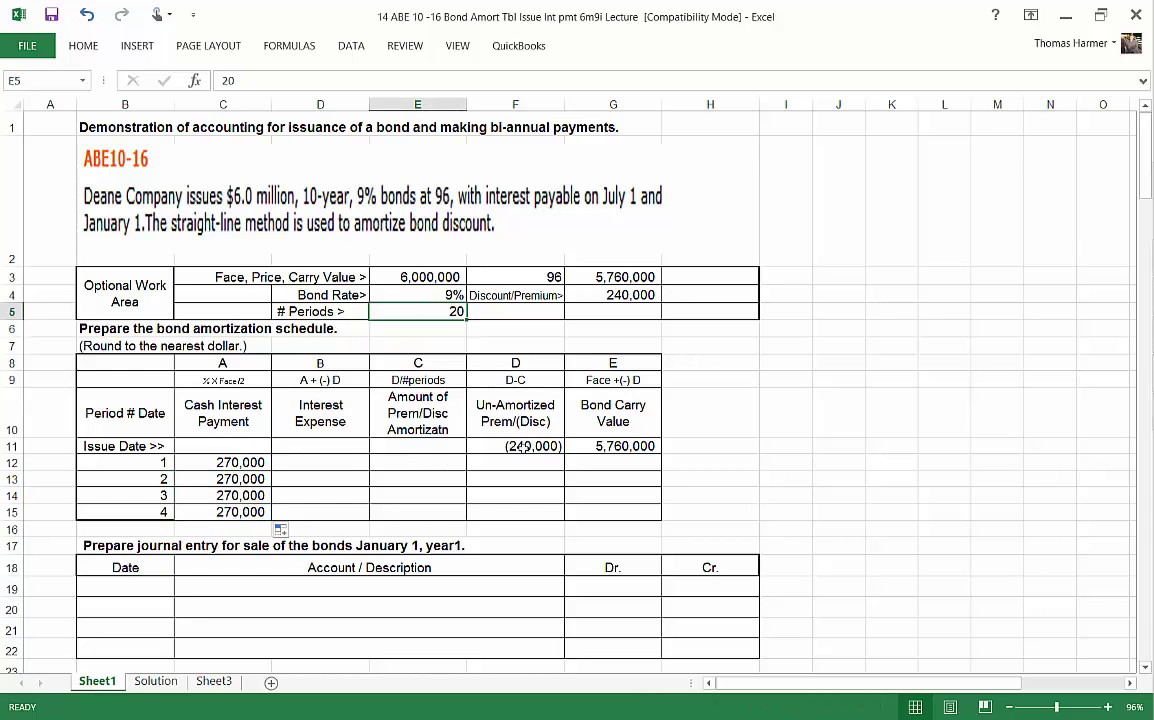
click(429, 462)
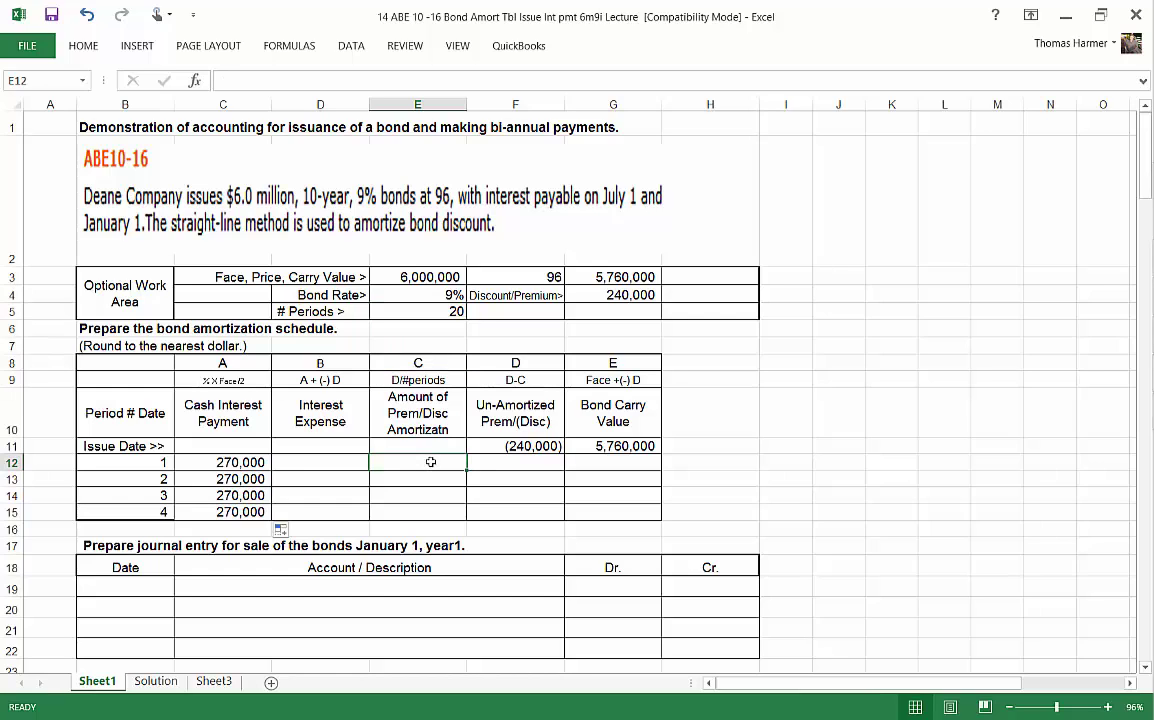
text(=)
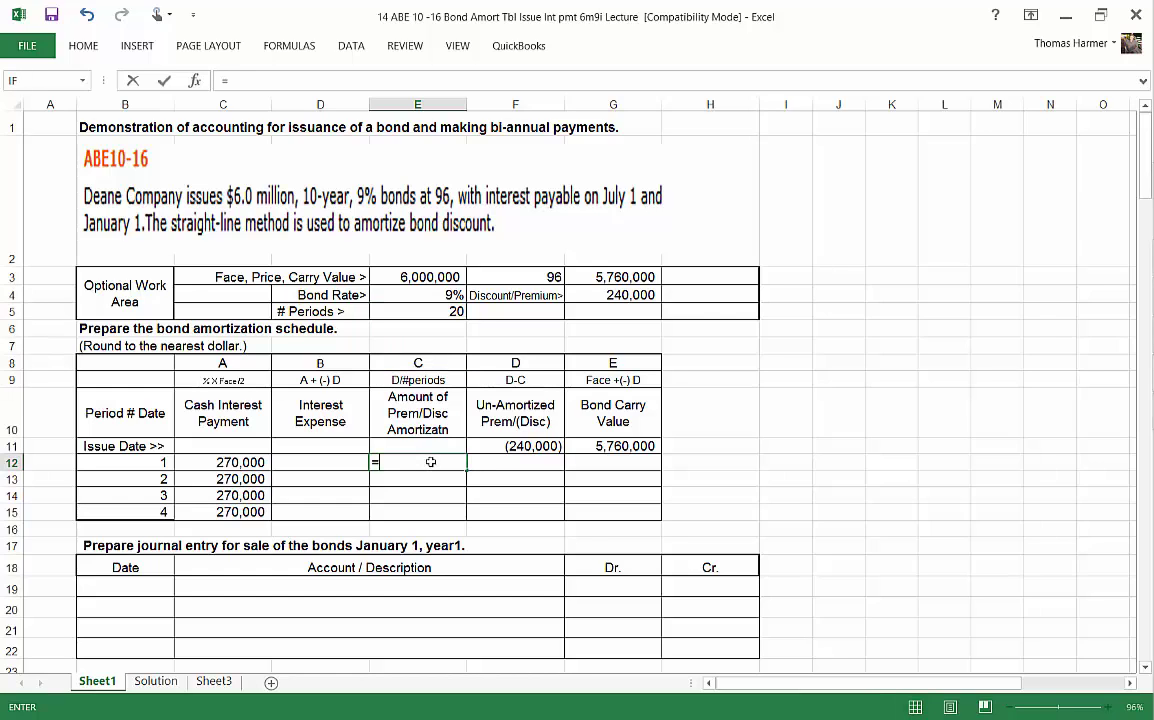
key(Up)
key(Right)
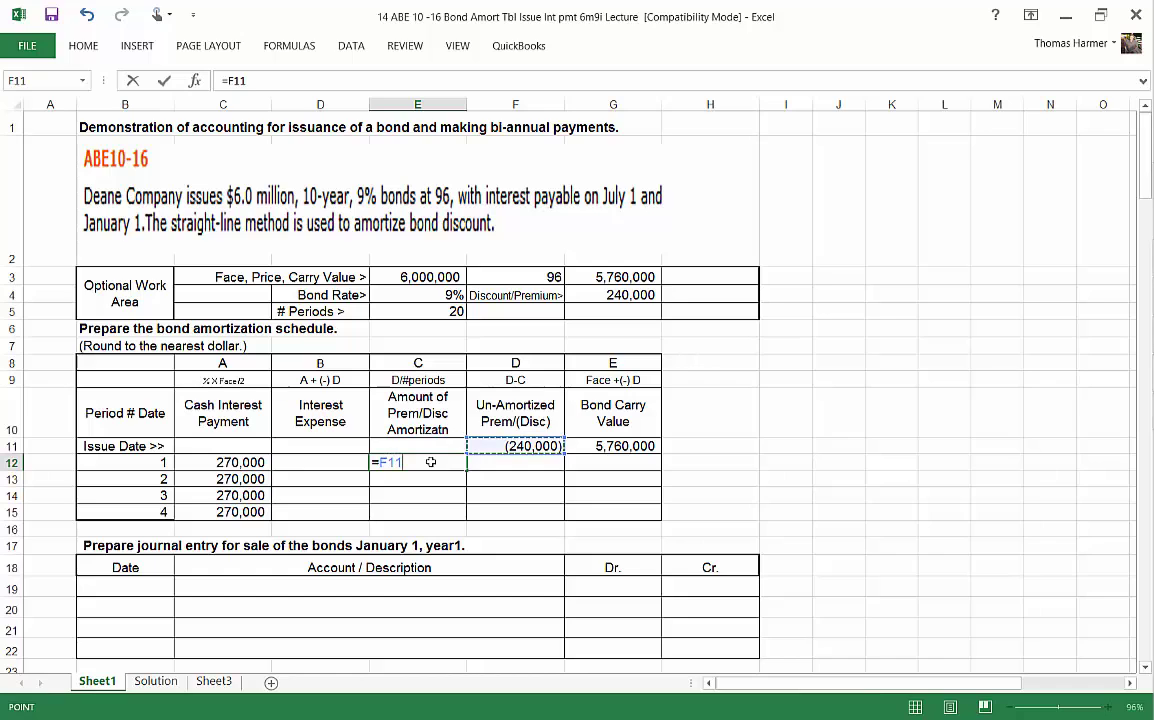
text(/)
click(453, 311)
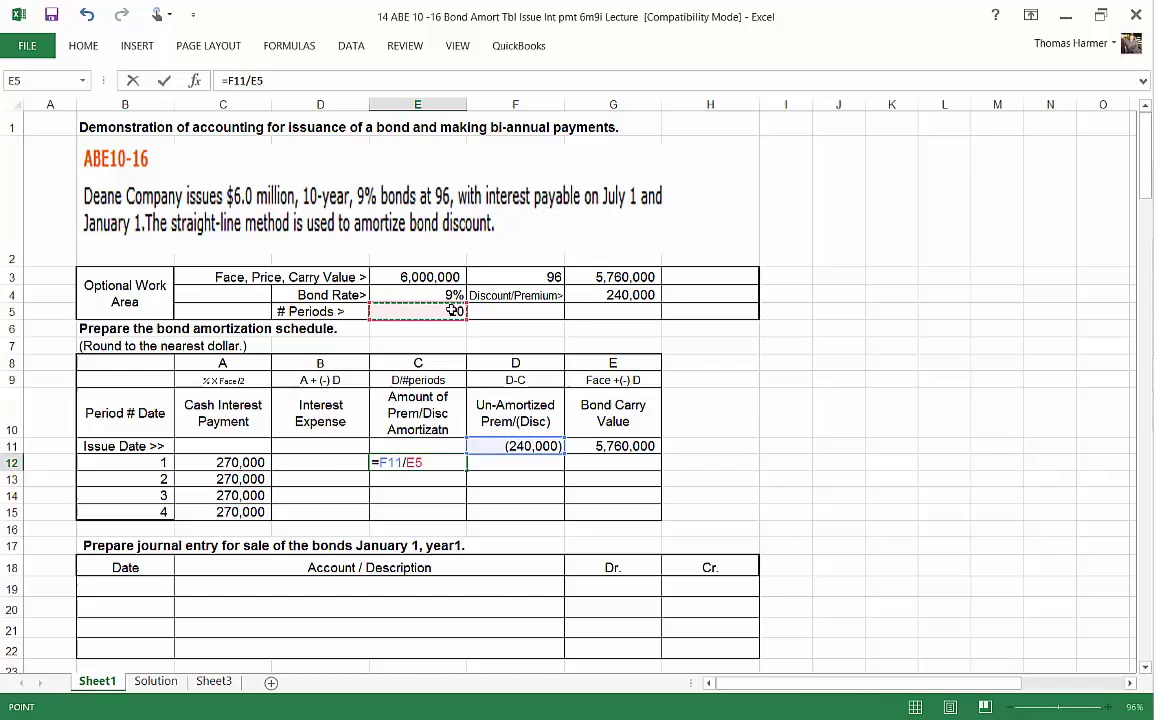
key(Return)
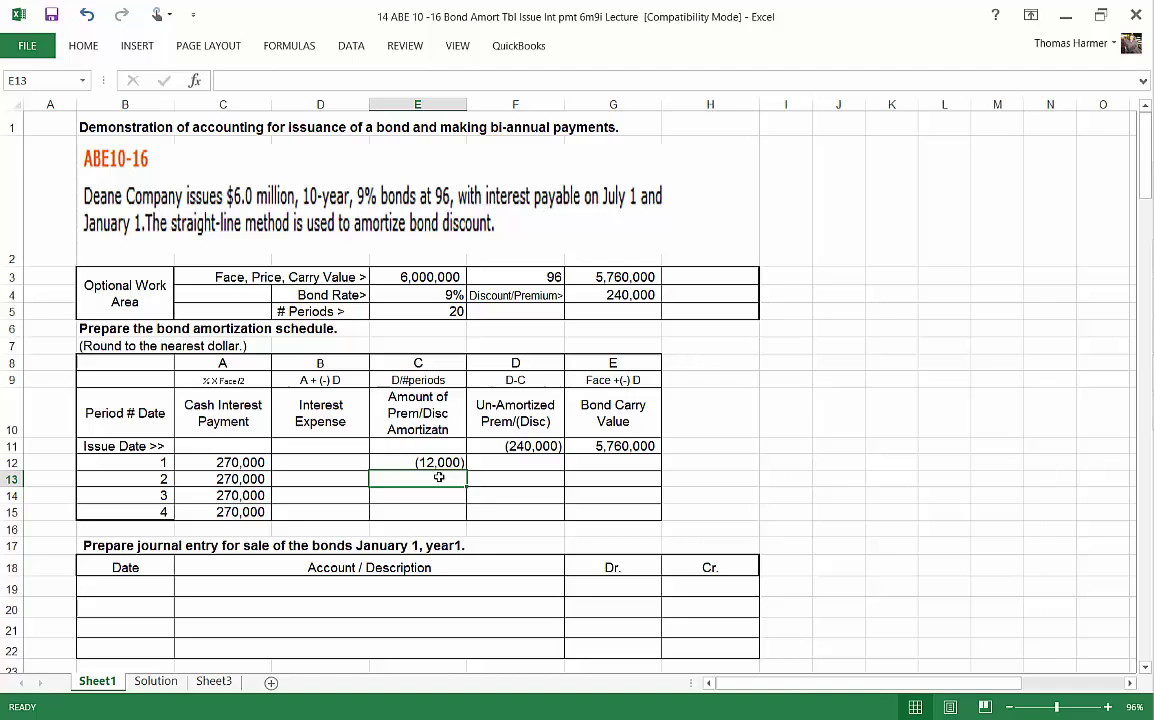
Link the period 2 amortization amount in E13 to E12 with =E12 and fill it down through E15.
text(=)
key(Up)
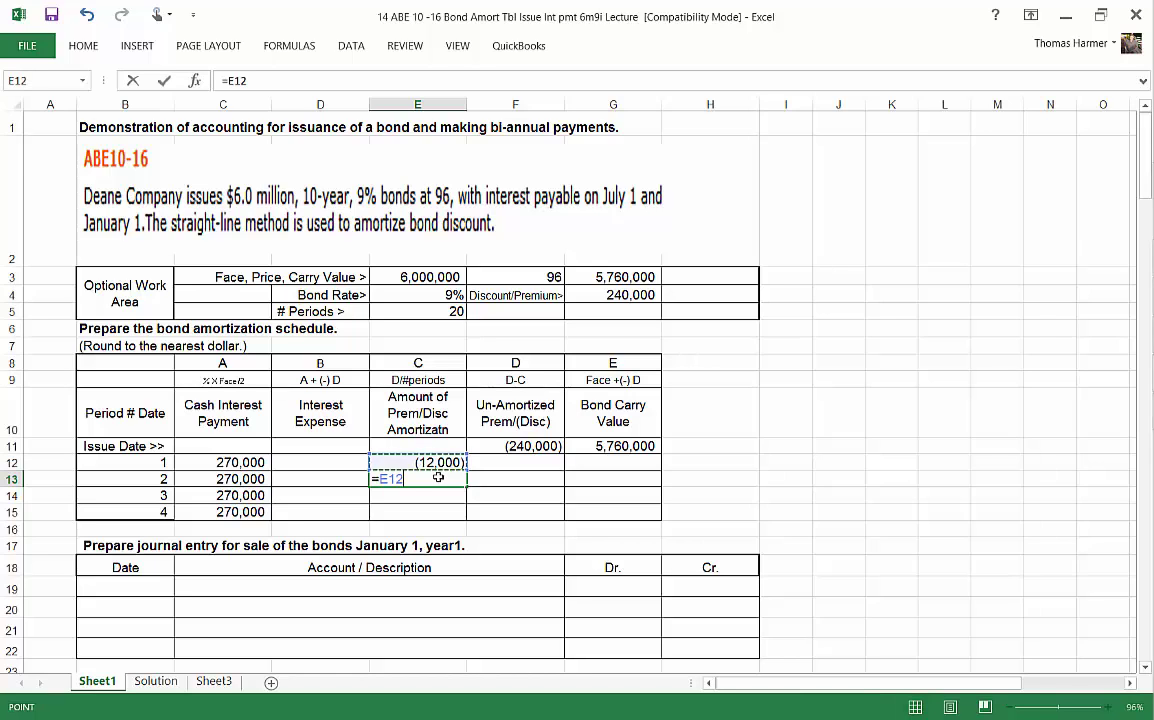
key(ctrl+Return)
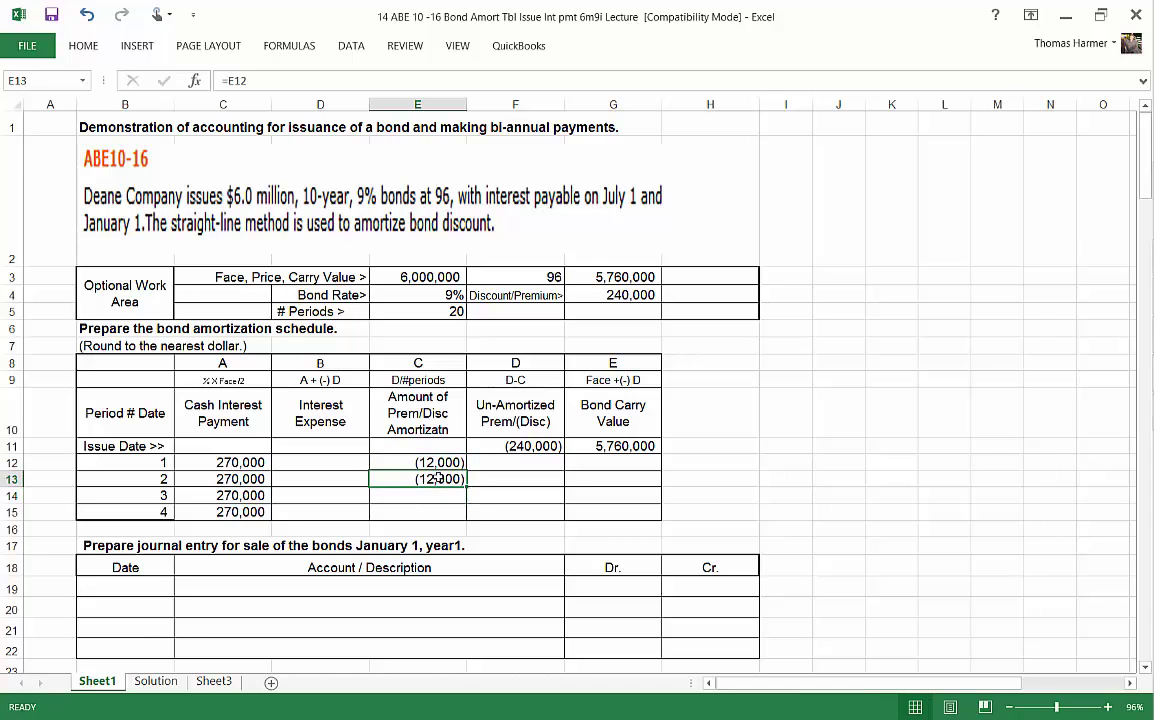
drag(465, 486, 462, 513)
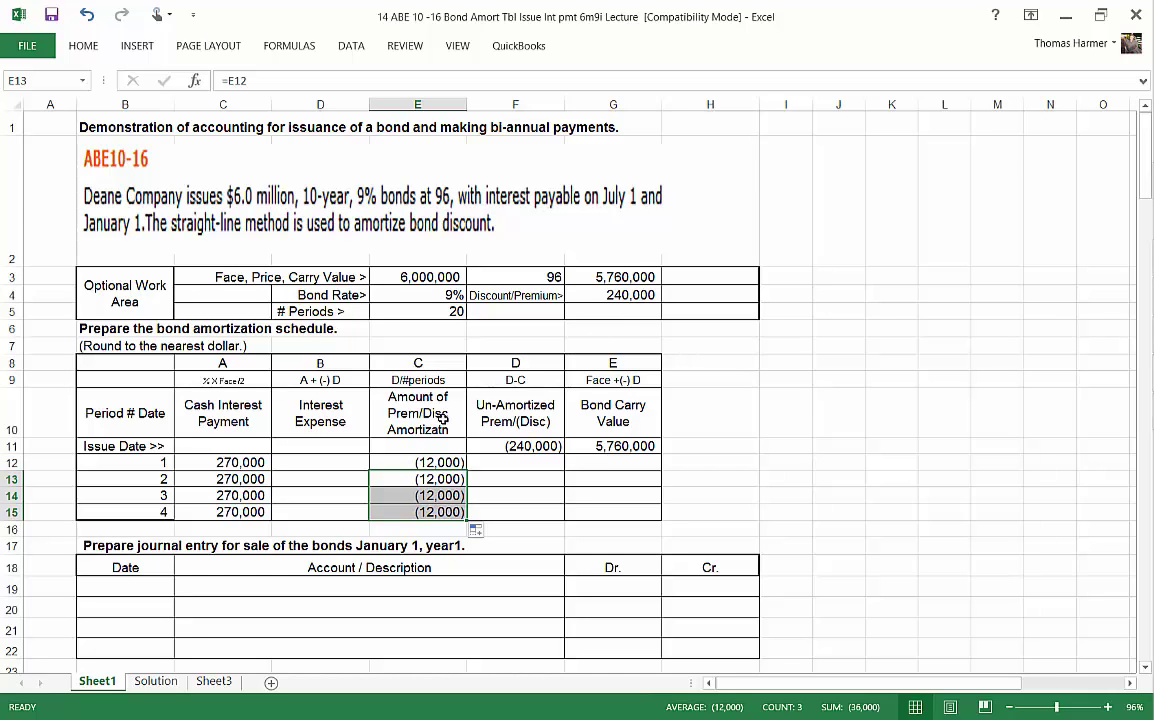
Calculate the period 1 interest expense in D12 as cash payment minus amortization with =C12-E12.
click(329, 465)
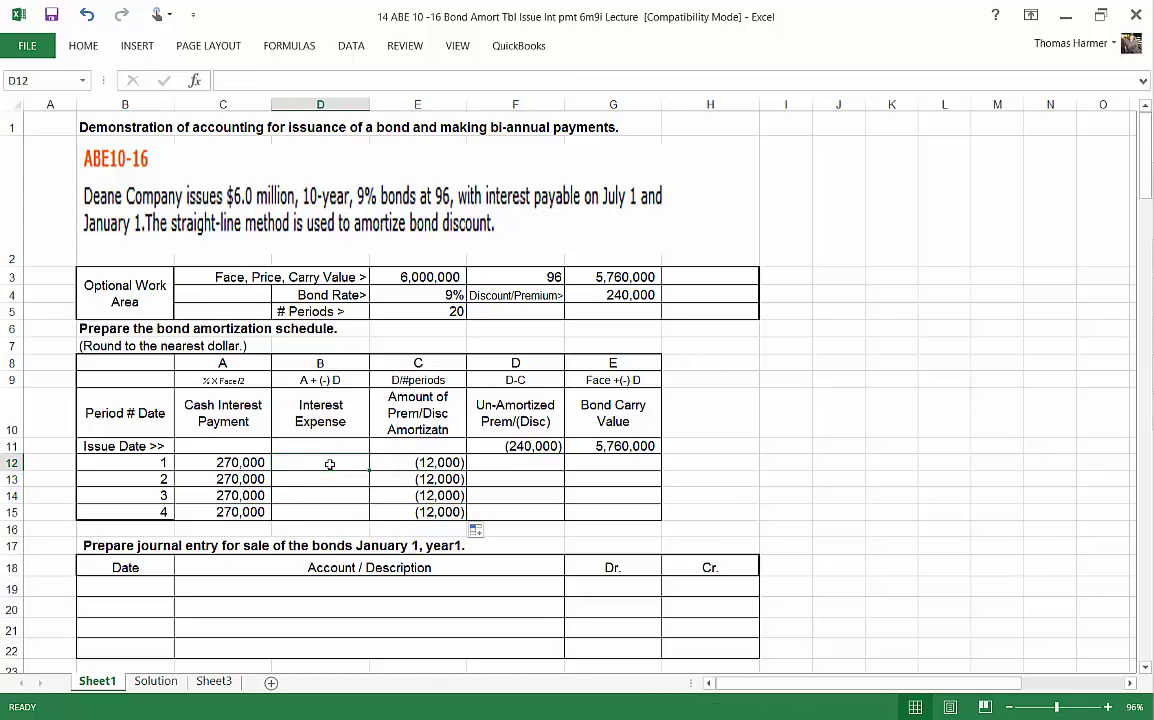
text(=)
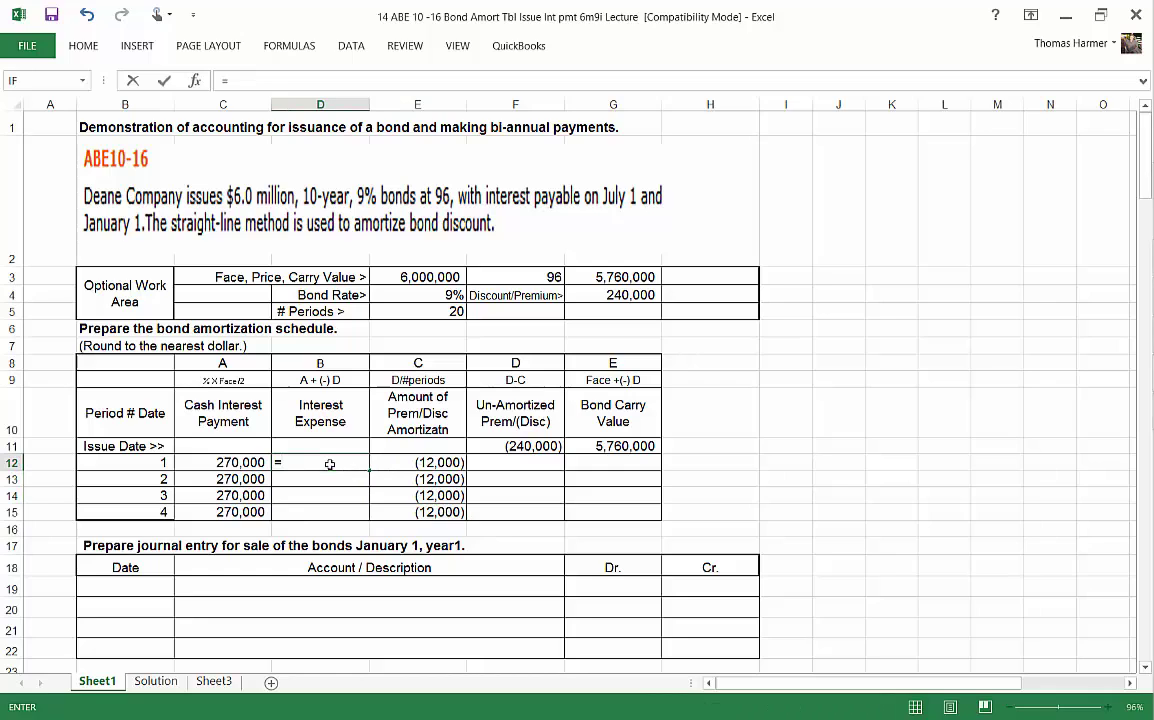
key(Left)
text(-)
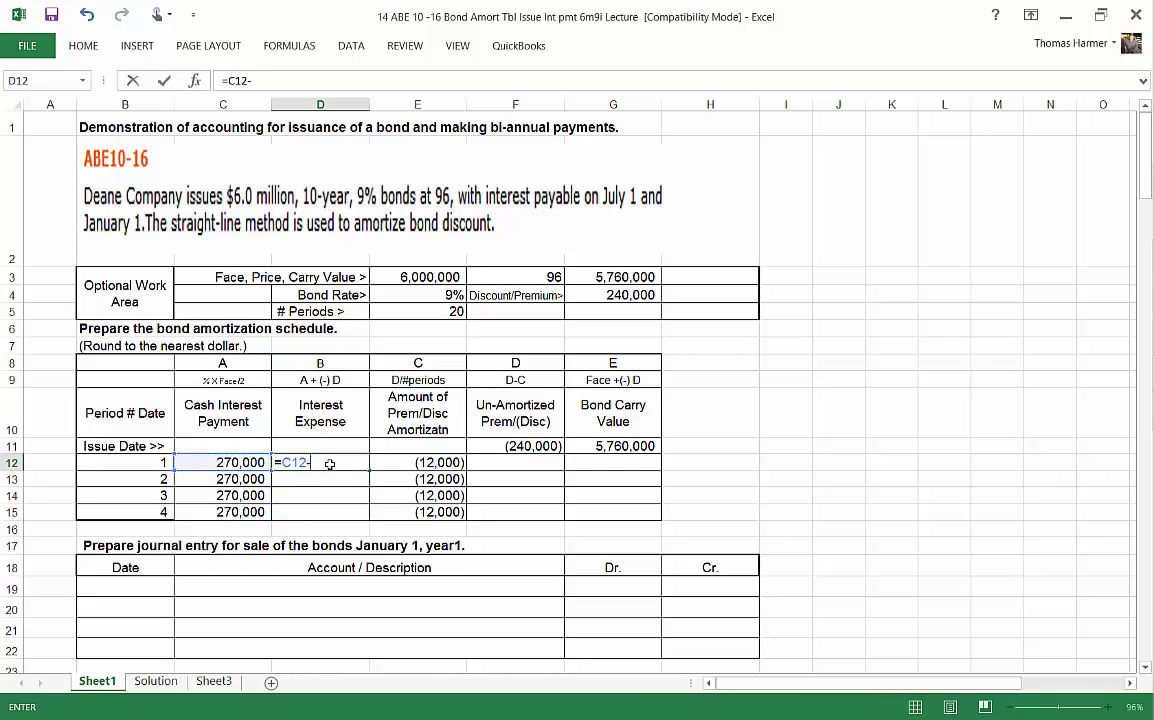
key(Right)
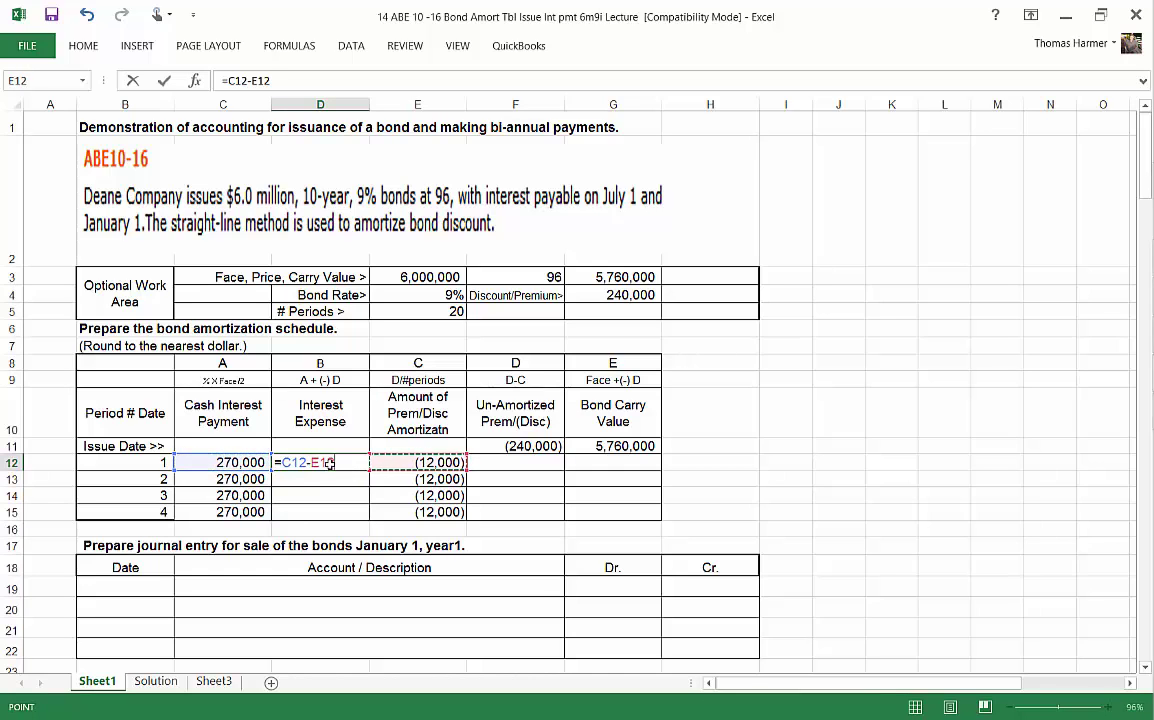
key(Return)
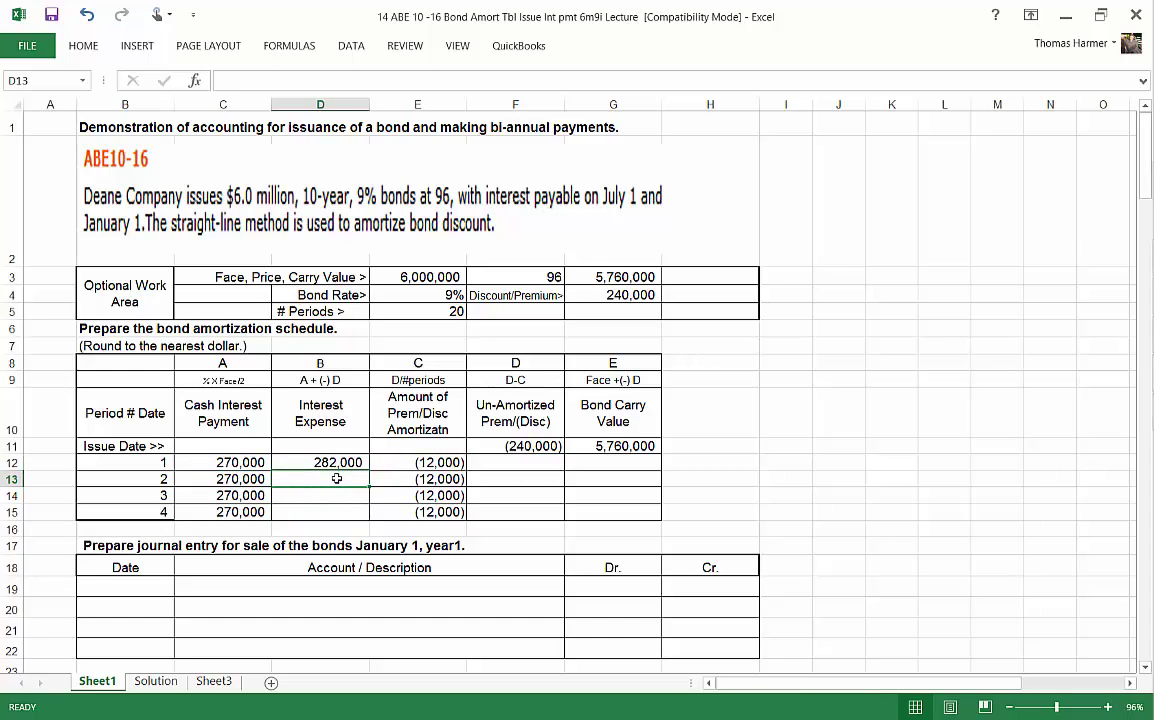
Link the period 2 interest expense in D13 to D12 with =D12 and fill it down through D15.
text(=)
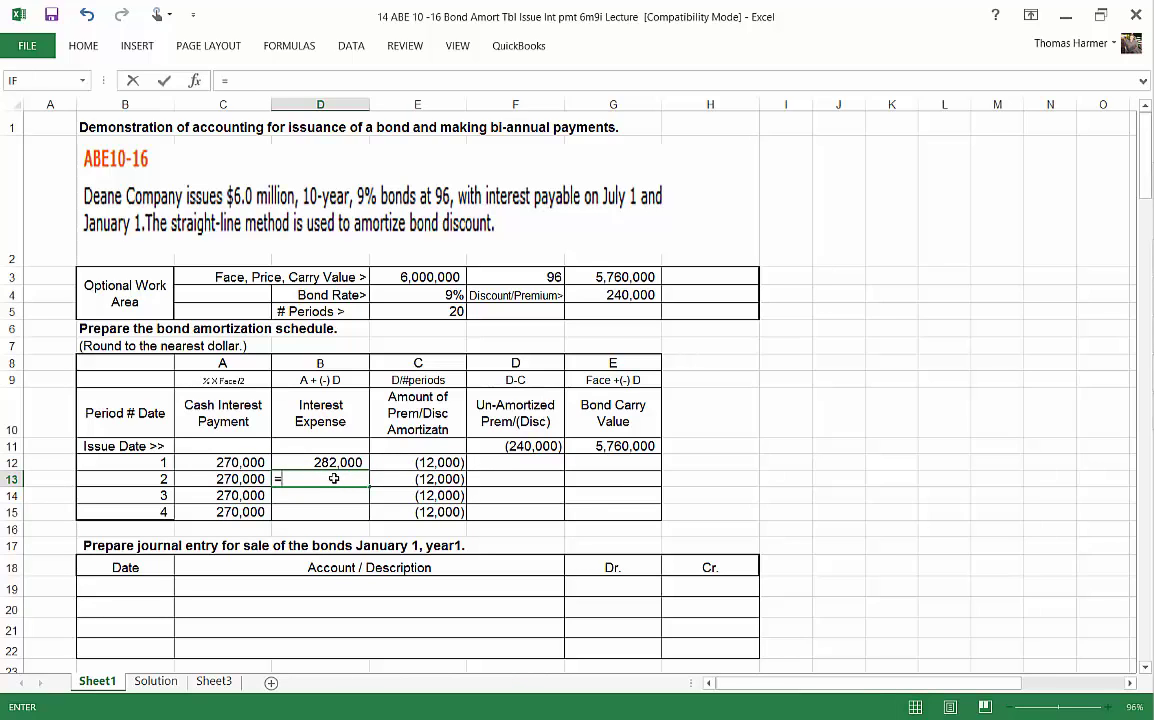
key(Up)
key(Return)
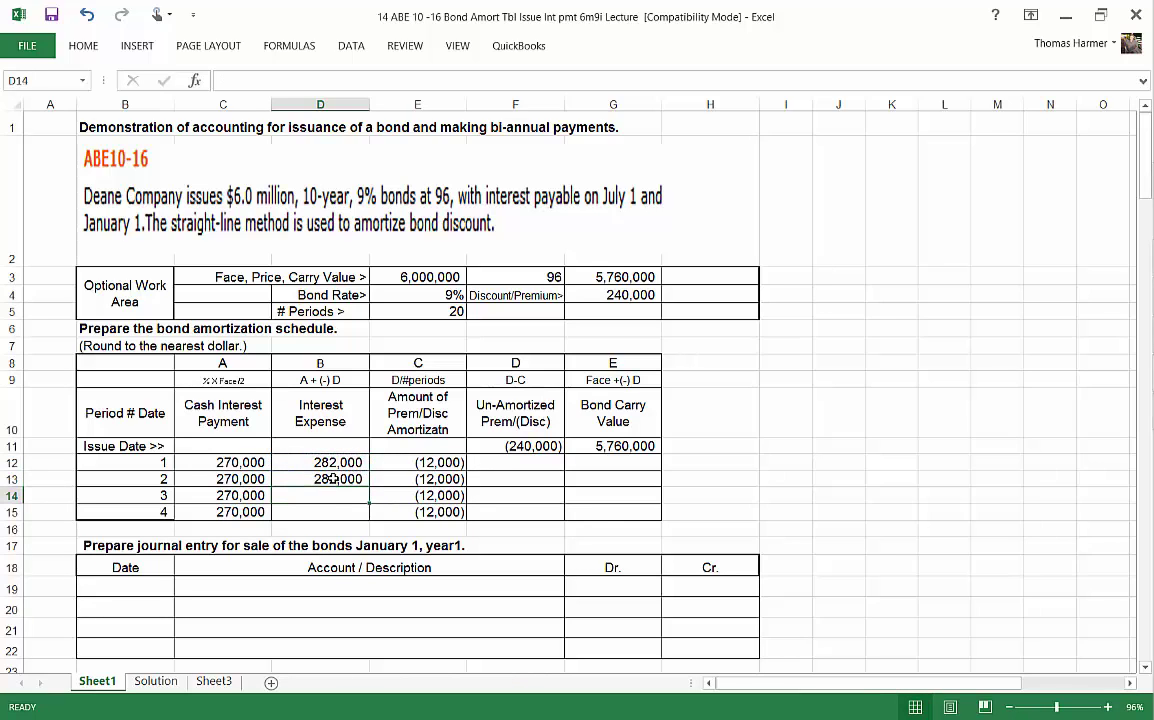
click(360, 483)
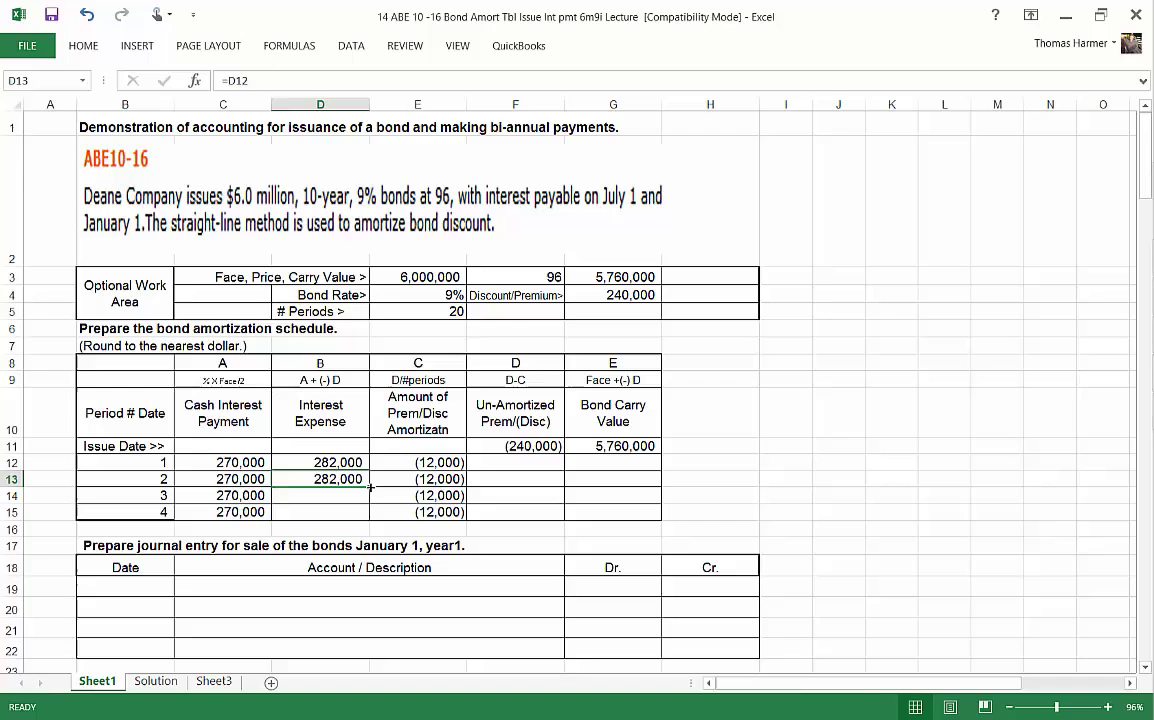
drag(368, 489, 368, 514)
Calculate the period 1 un-amortized discount in F12 with the formula =F11-E12.
click(530, 461)
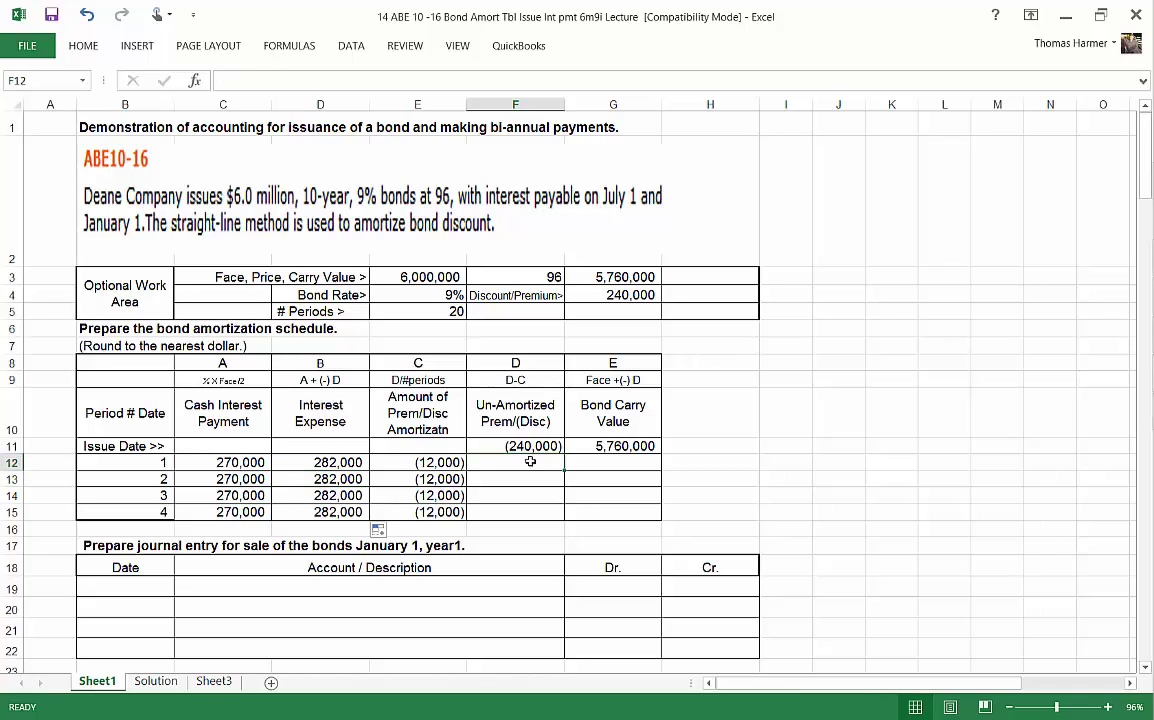
text(=)
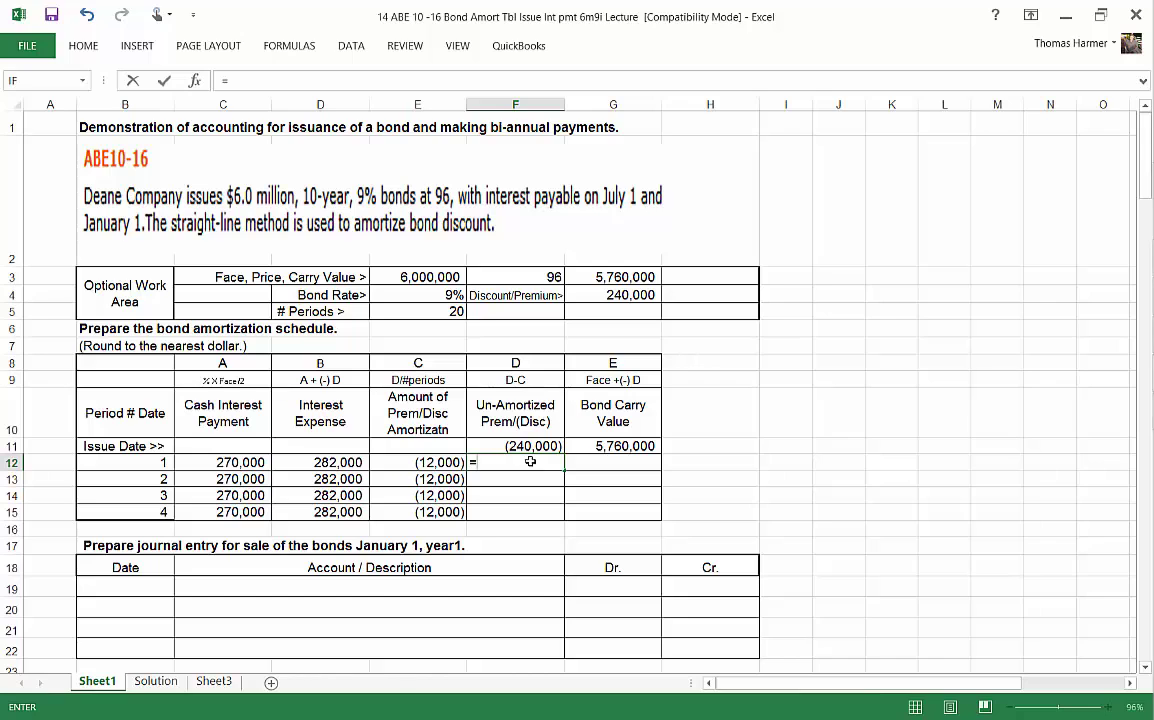
key(Up)
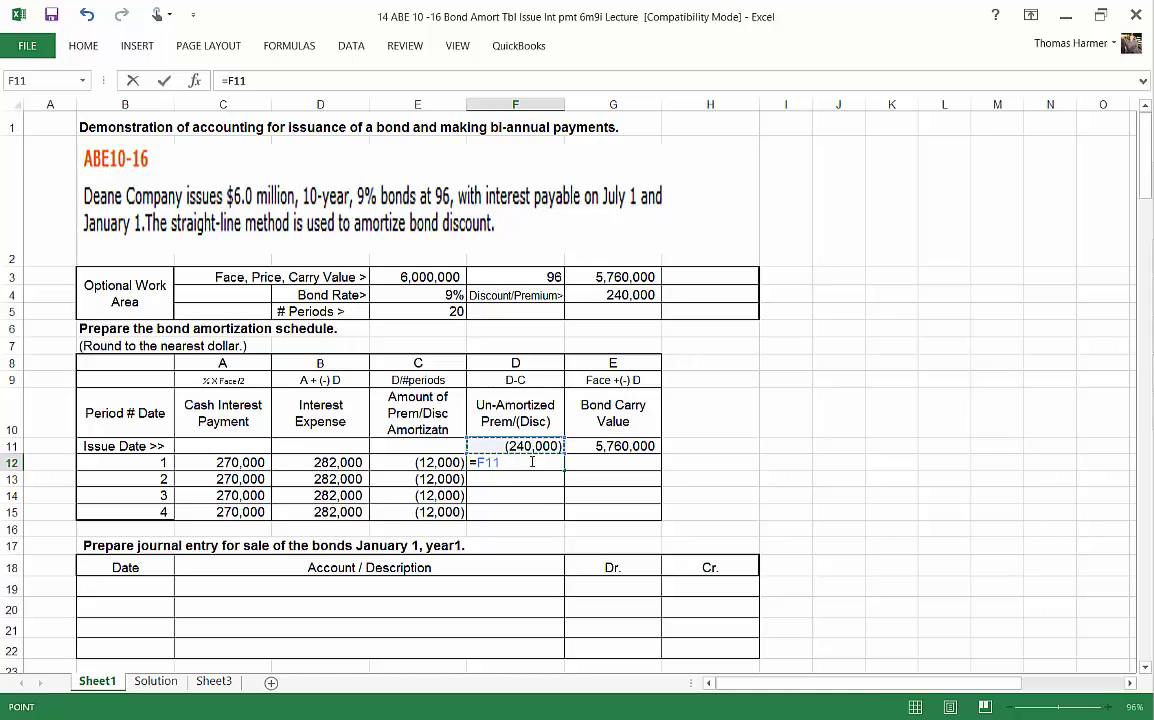
text(-)
click(437, 462)
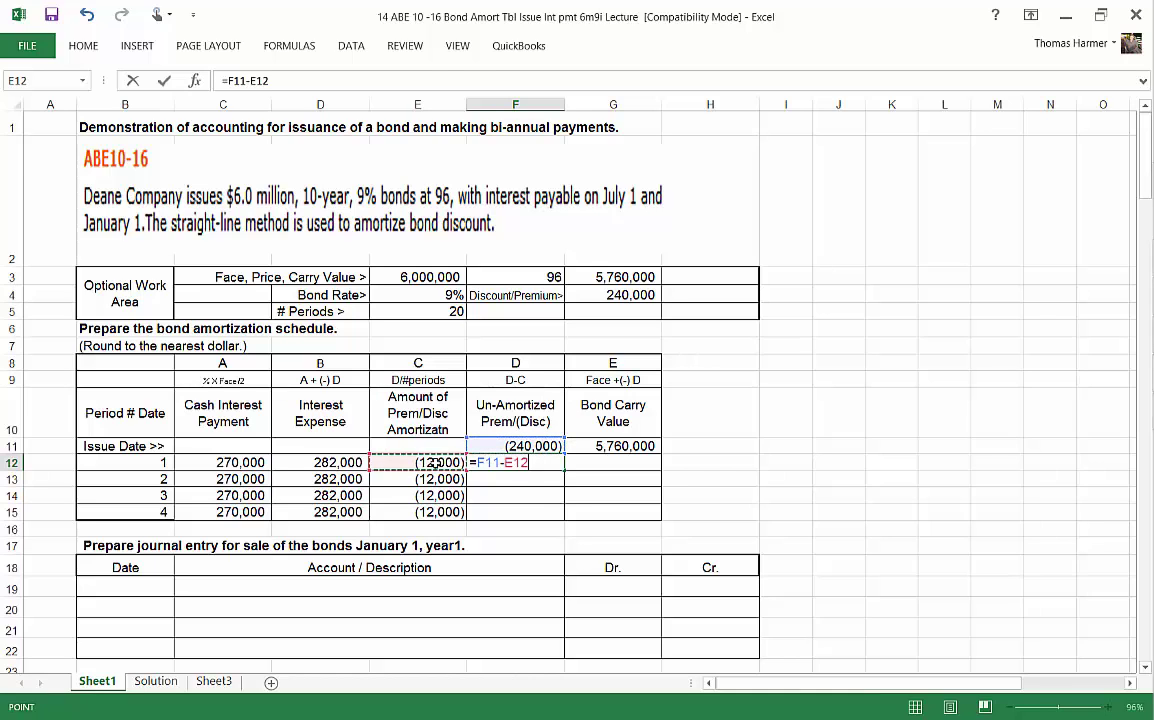
key(Return)
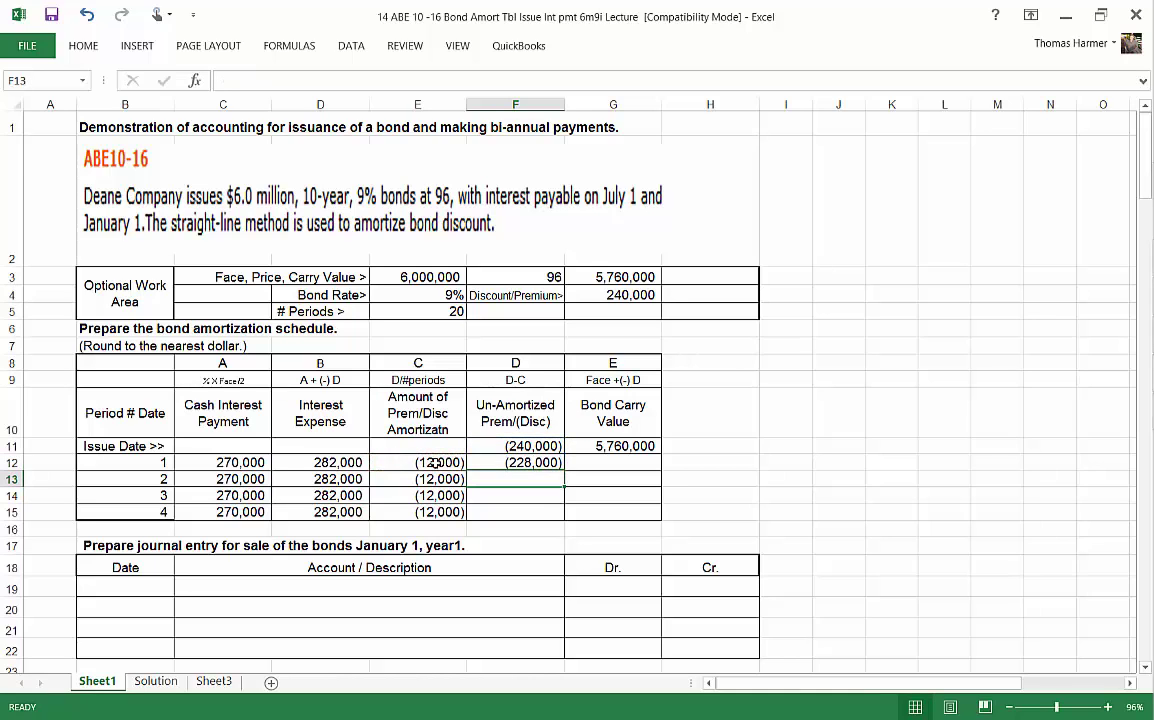
Calculate the period 1 bond carry value in G12 as face value plus un-amortized discount with =E3+F12.
click(621, 462)
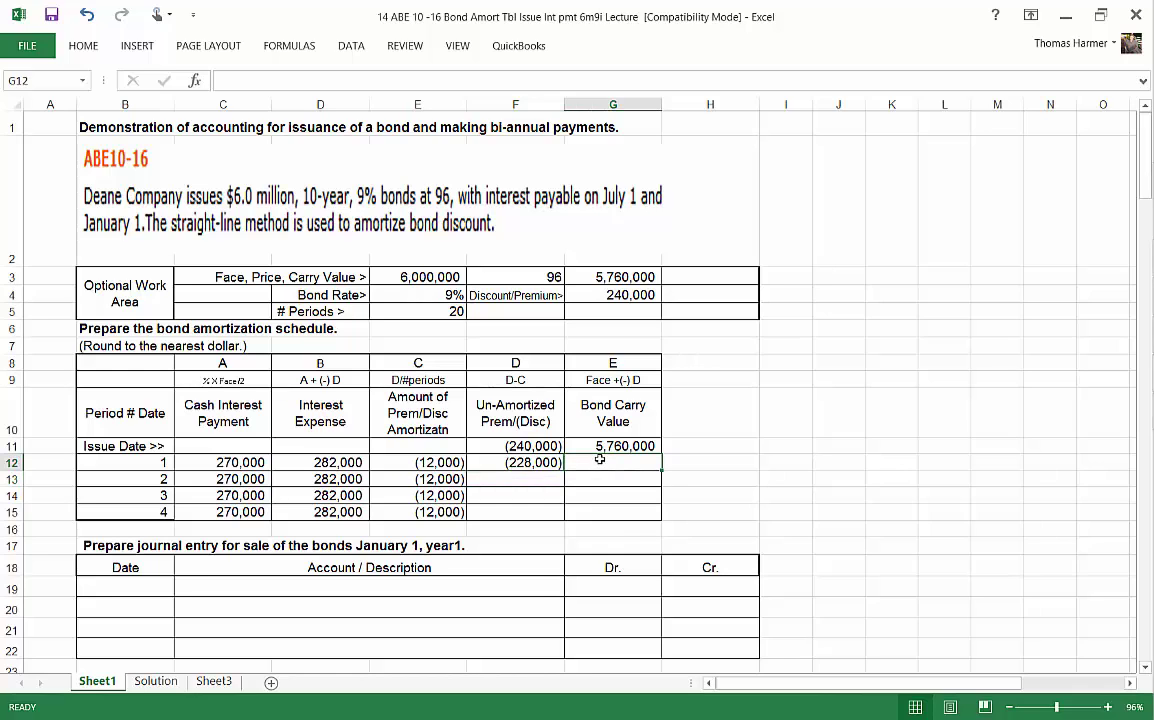
text(=)
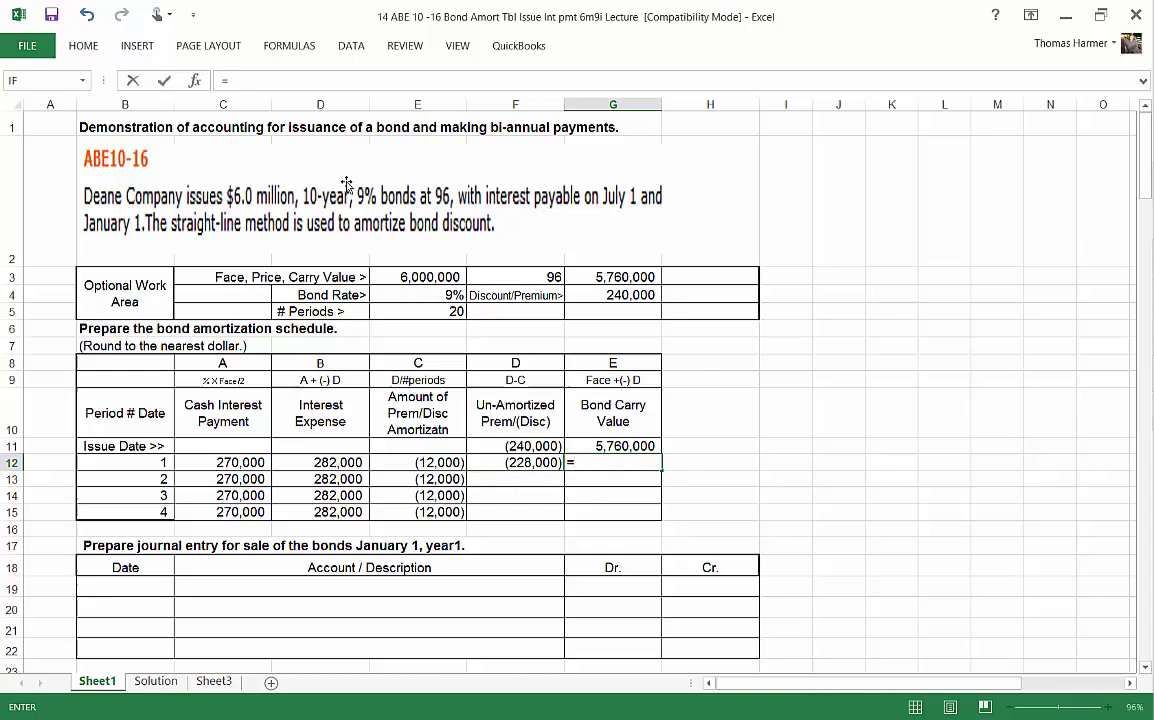
click(409, 277)
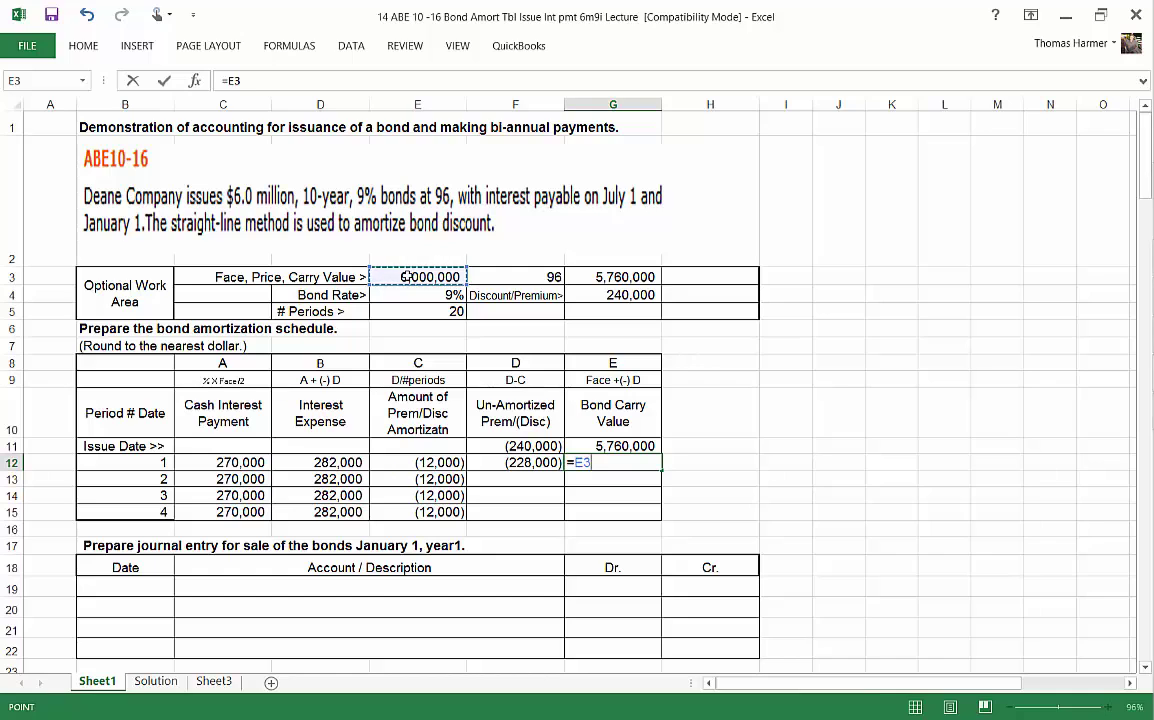
text(+)
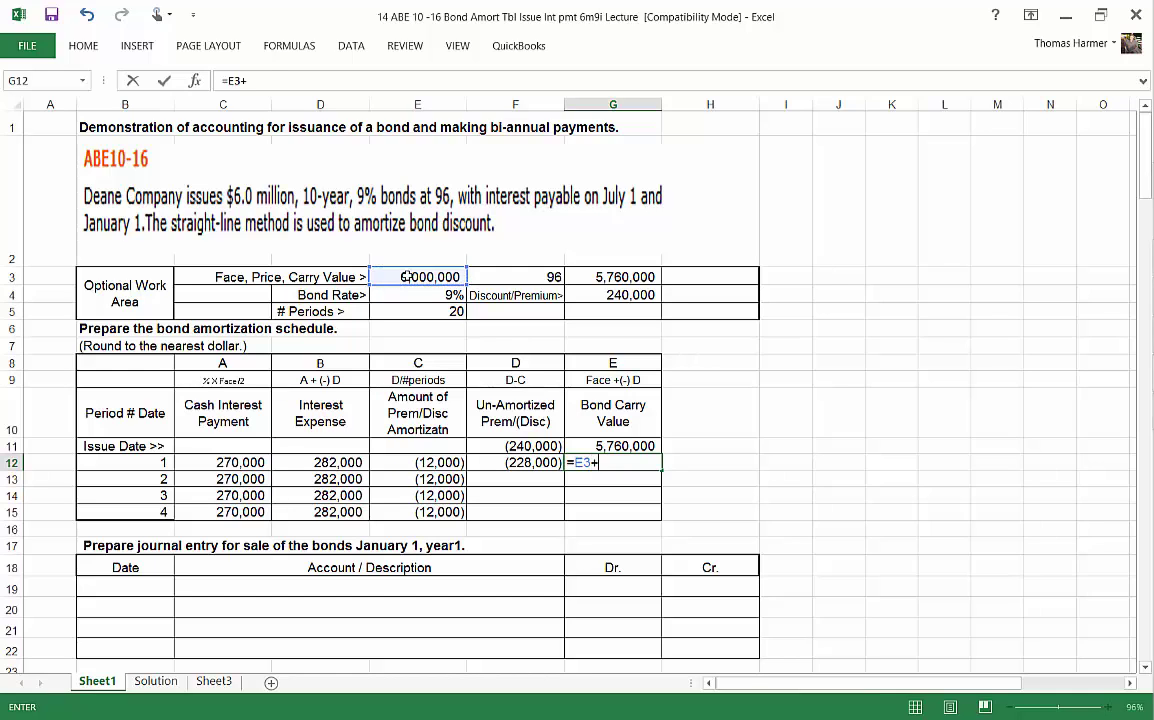
click(518, 466)
key(Return)
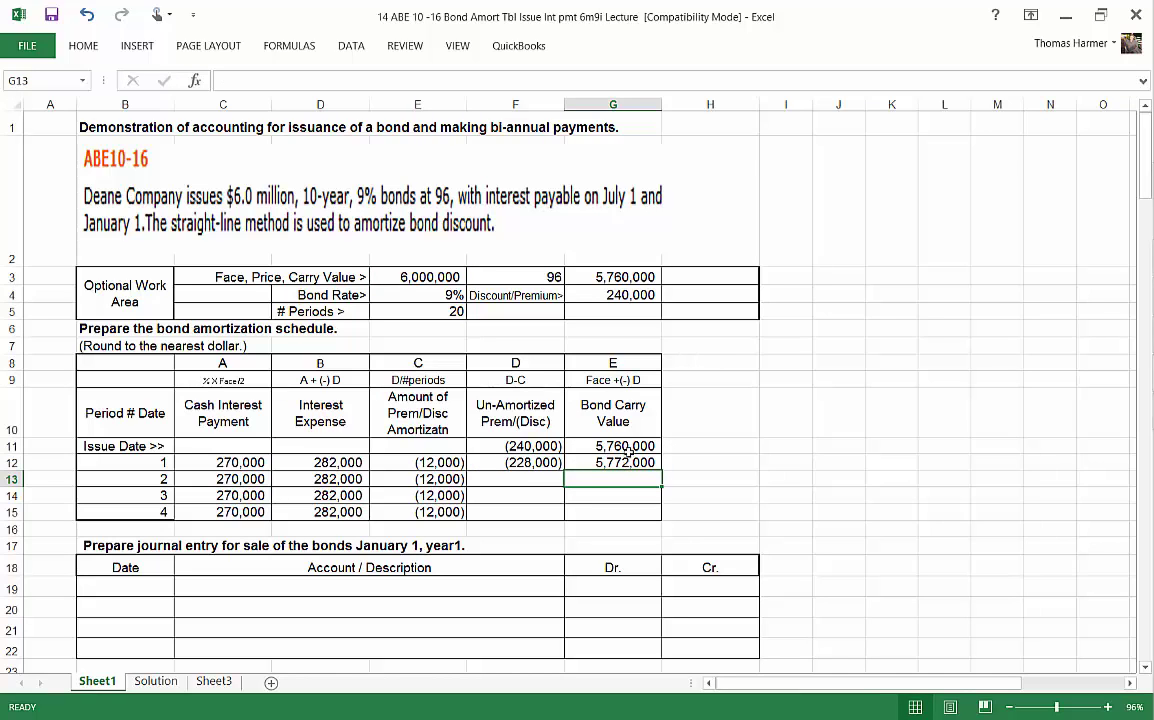
Lock the face value row in G12 by changing the formula to =E$3+F12, and fill F12:G12 down through row 15.
click(619, 462)
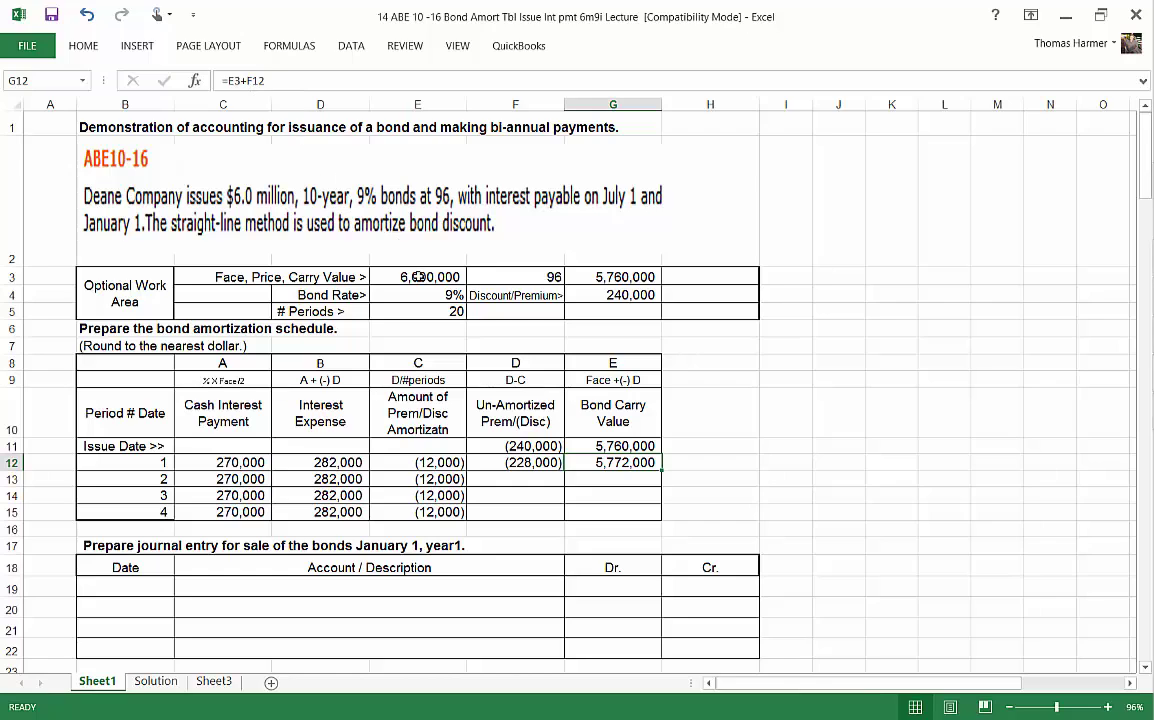
click(235, 82)
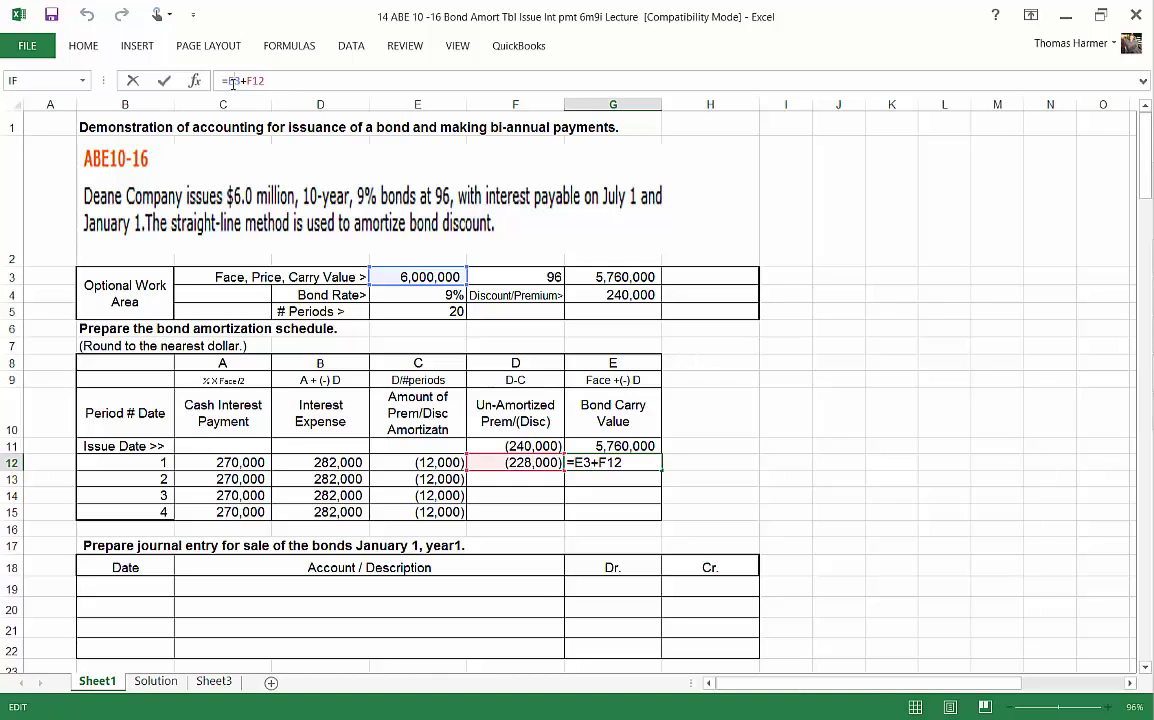
text($)
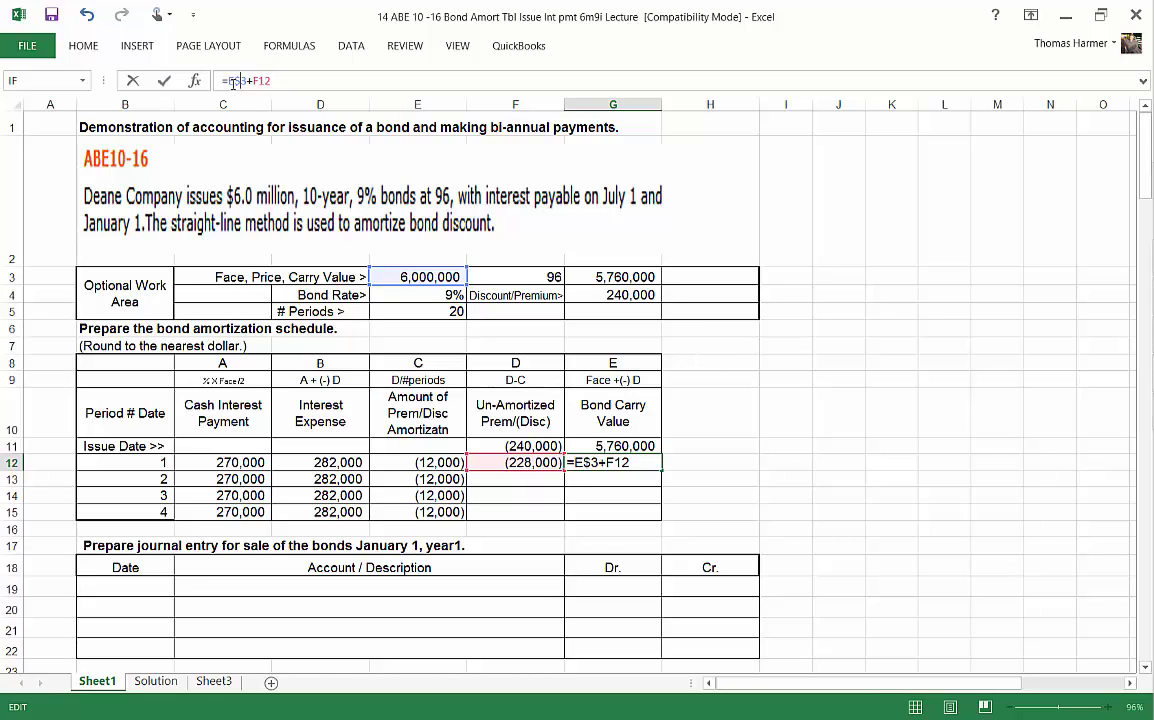
key(Return)
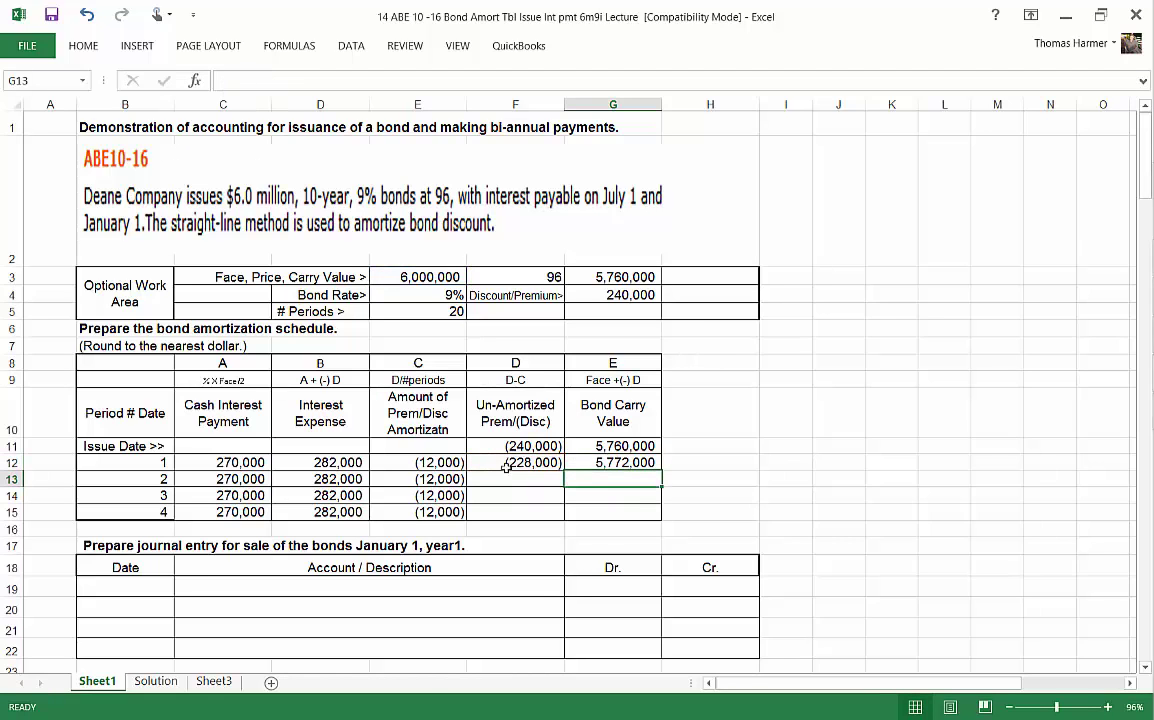
drag(510, 463, 664, 516)
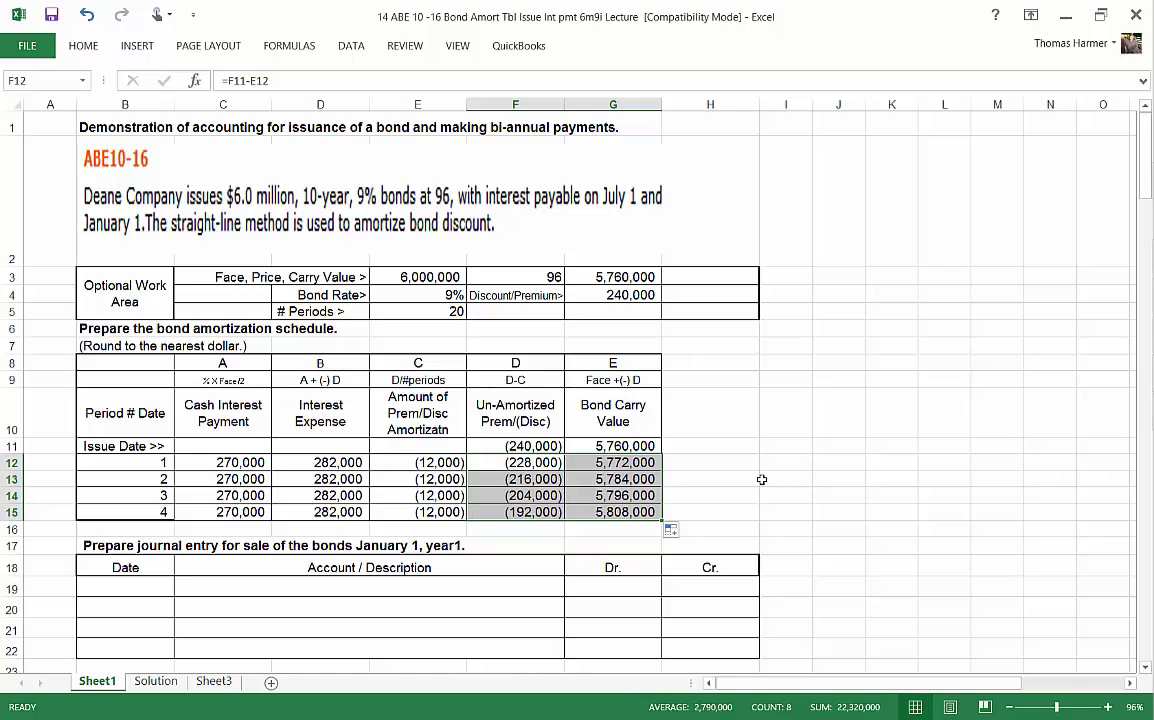
click(742, 481)
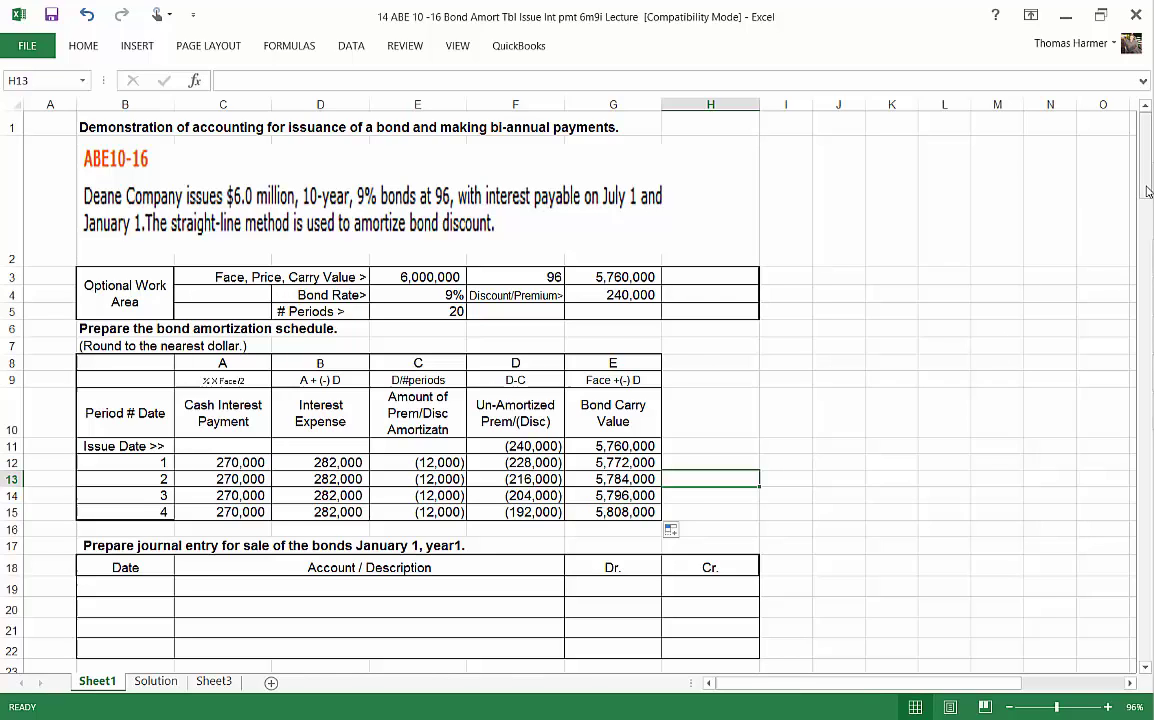
Record the Jan 1 bond sale's Cash debit of 5,760,000 in row 19 of the journal entry.
drag(1148, 191, 1148, 206)
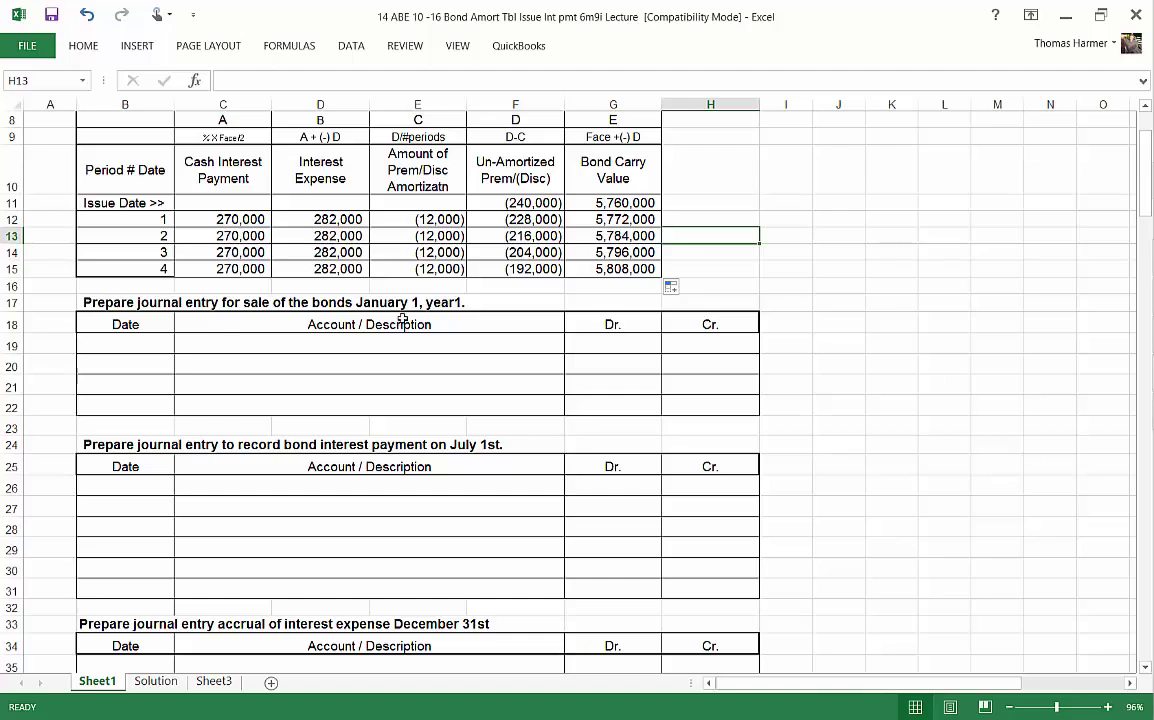
click(132, 339)
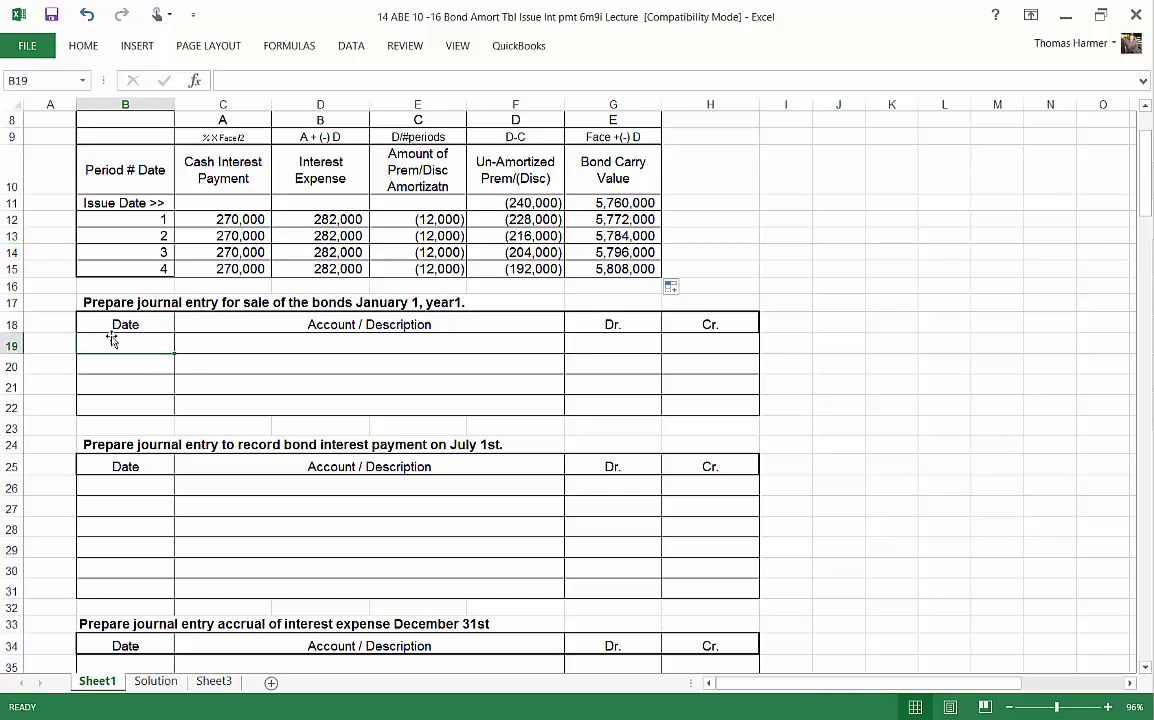
text(Jan 1)
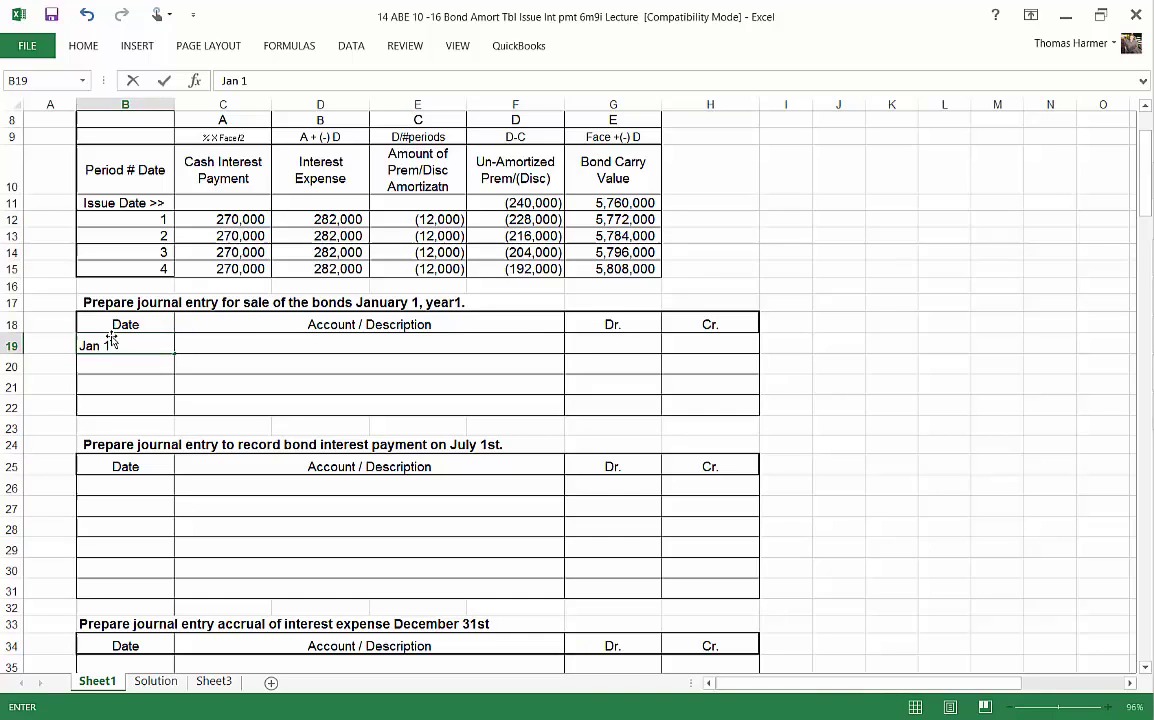
key(Tab)
text(Cash)
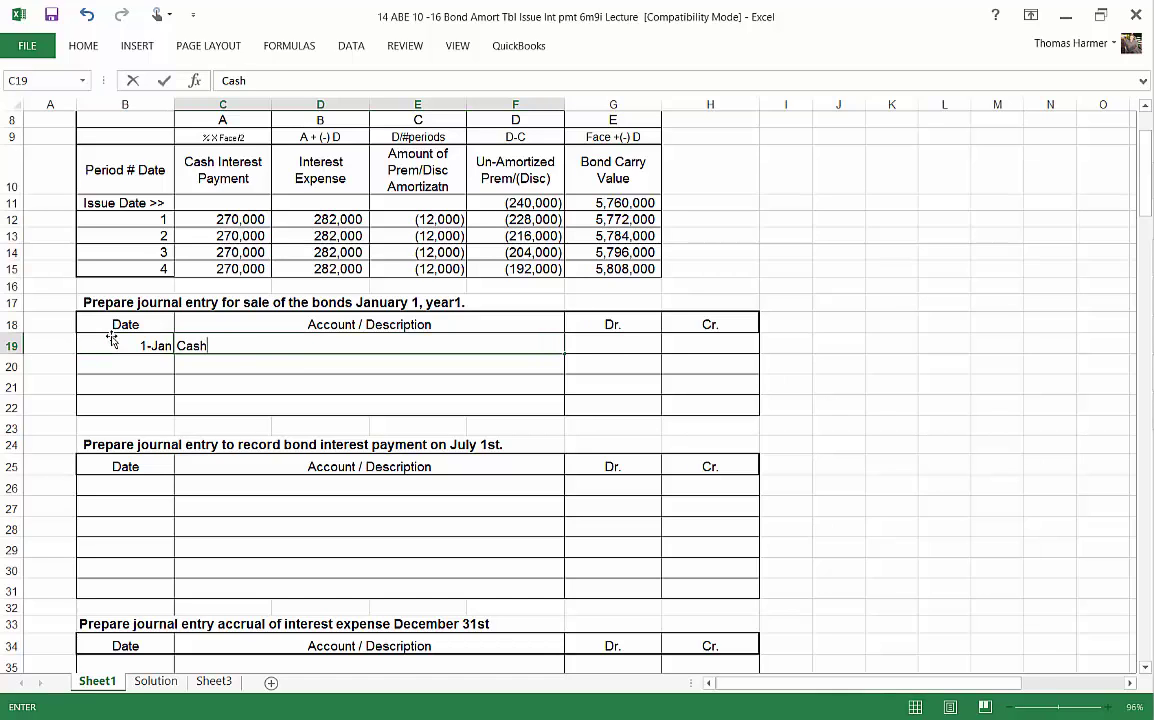
key(Tab)
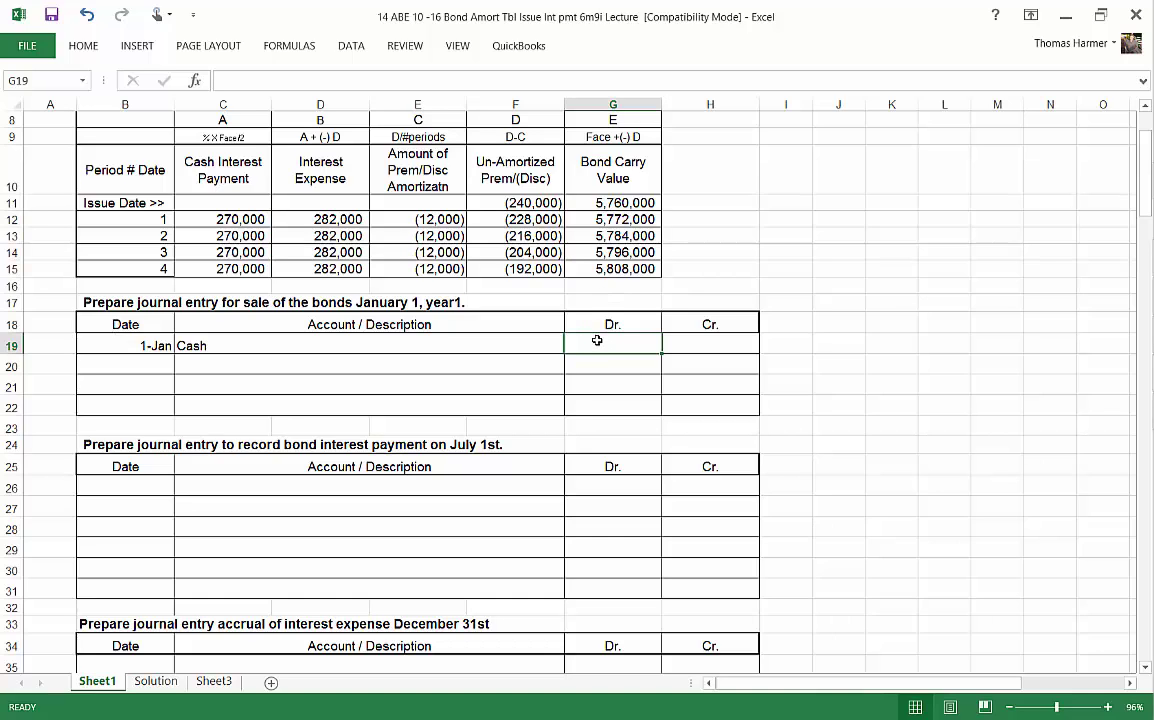
text(5760000)
key(Tab)
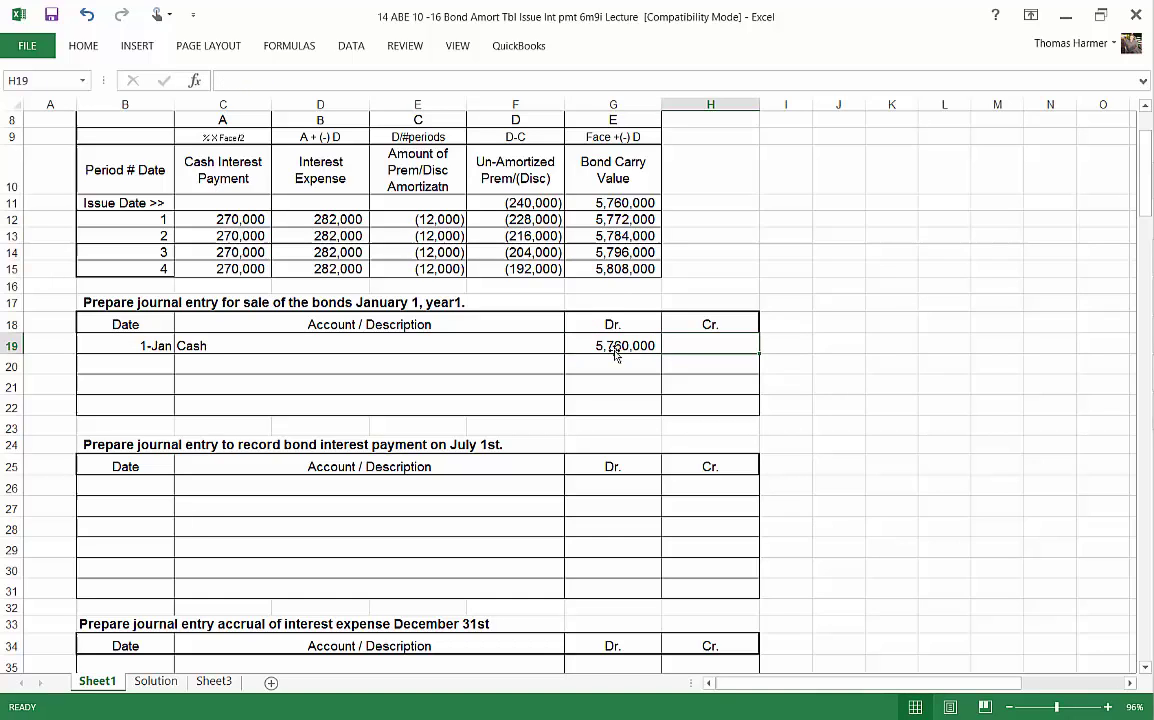
Enter an indented Bonds Payable line in row 21 of the bond sale entry with a credit of 6,000,000.
click(207, 367)
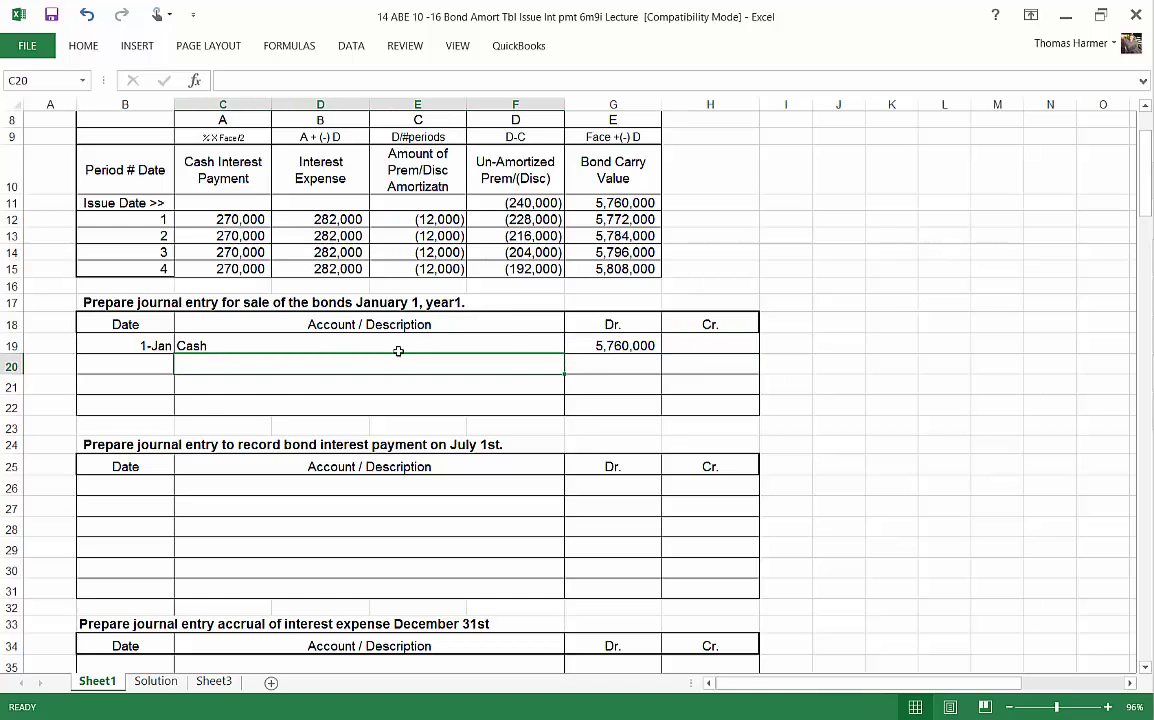
click(187, 388)
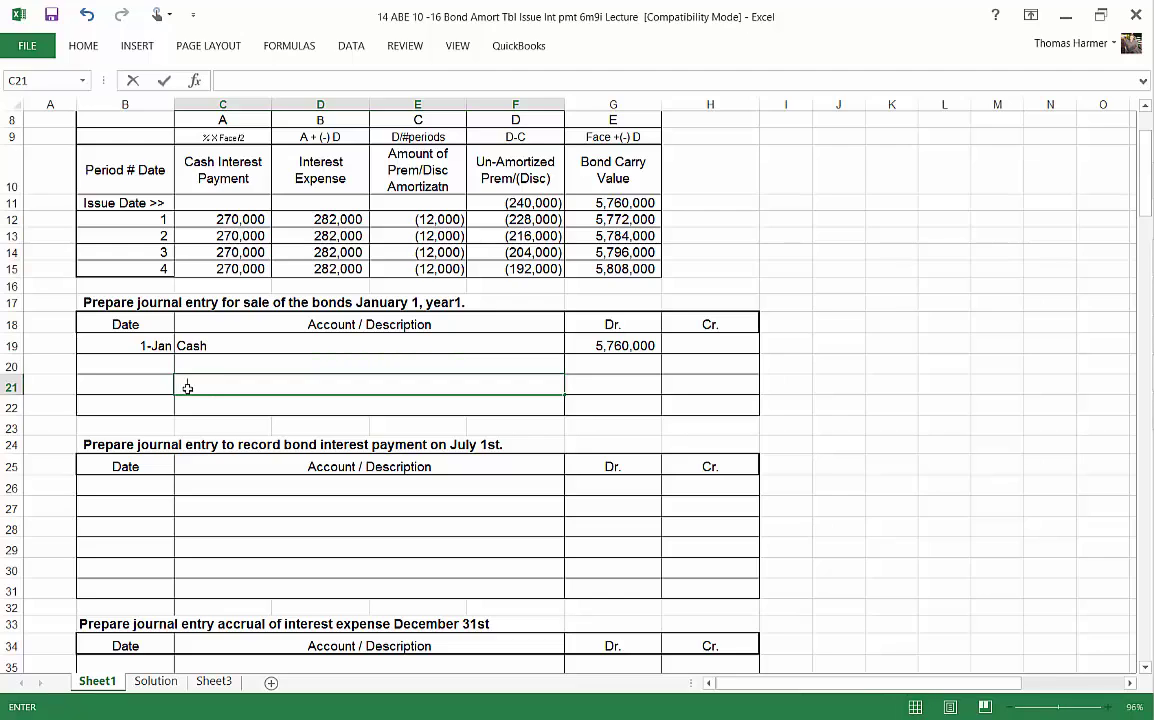
text(Bond)
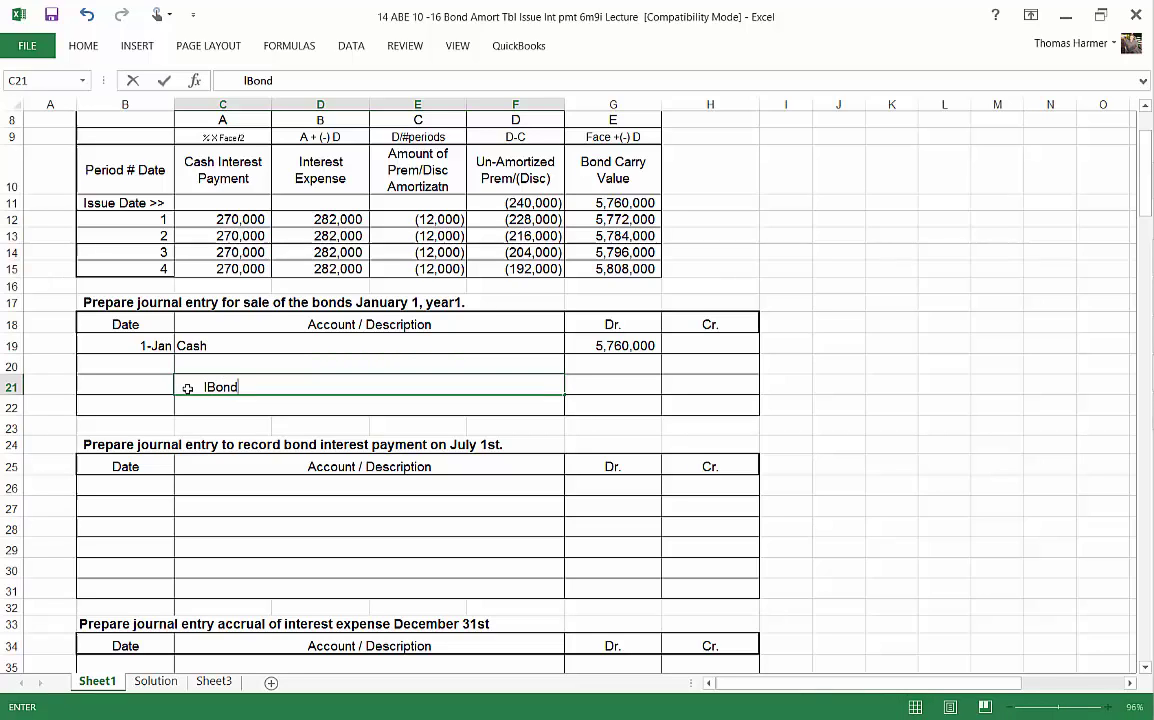
key(BackSpace)
key(BackSpace)
key(BackSpace)
key(BackSpace)
text(Bon)
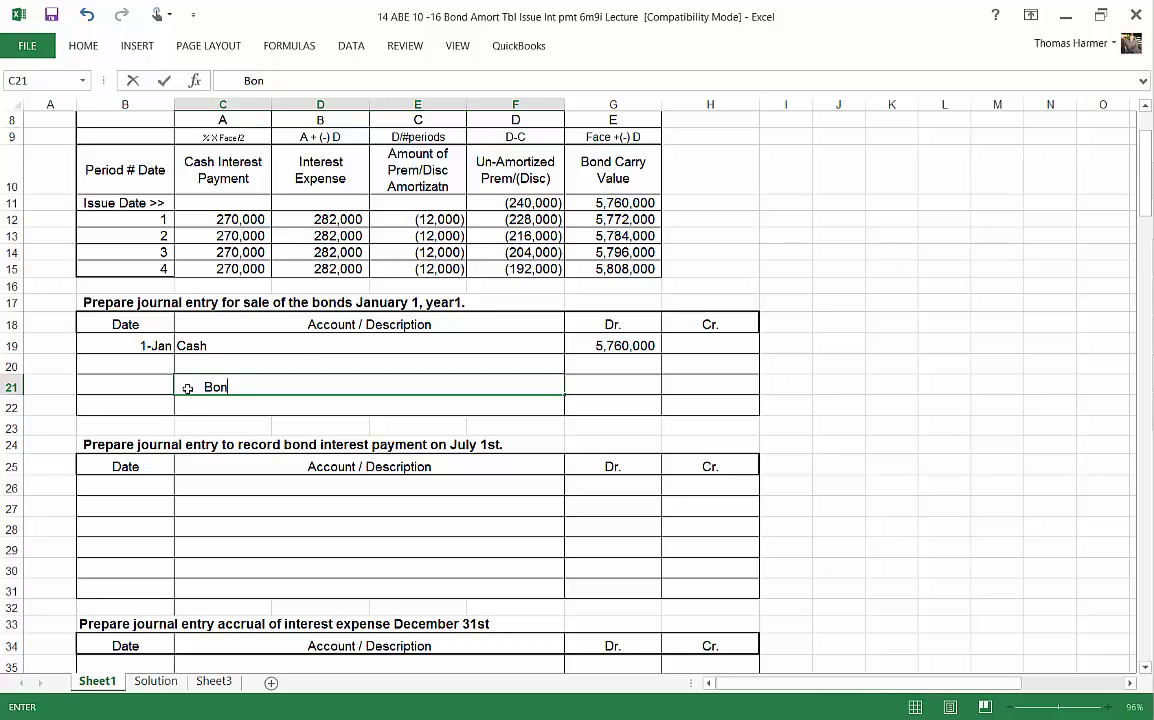
text(ds Payabl)
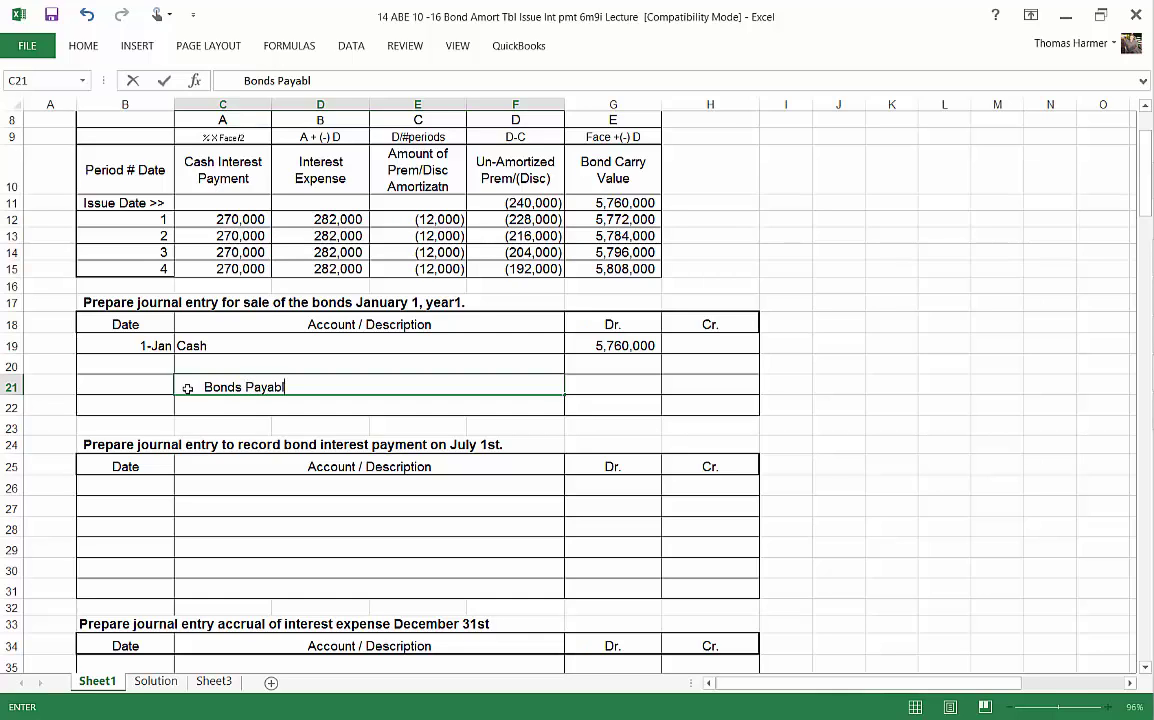
text(e)
key(Tab)
key(Tab)
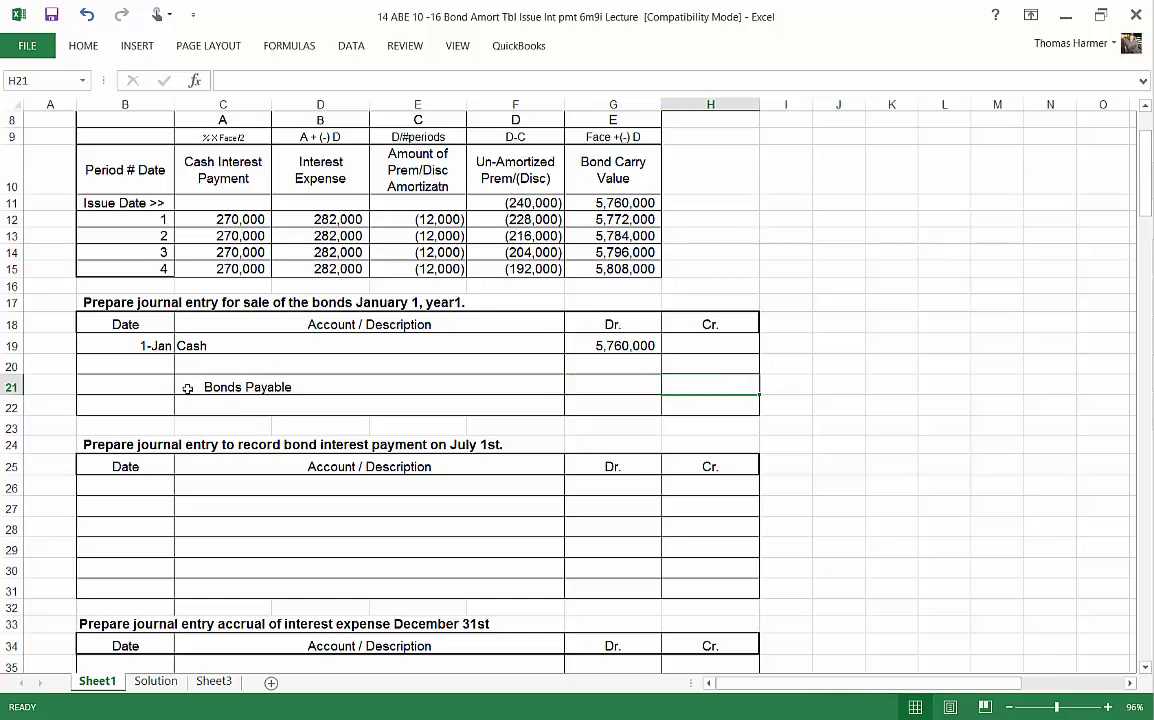
text(6,000,000)
key(Return)
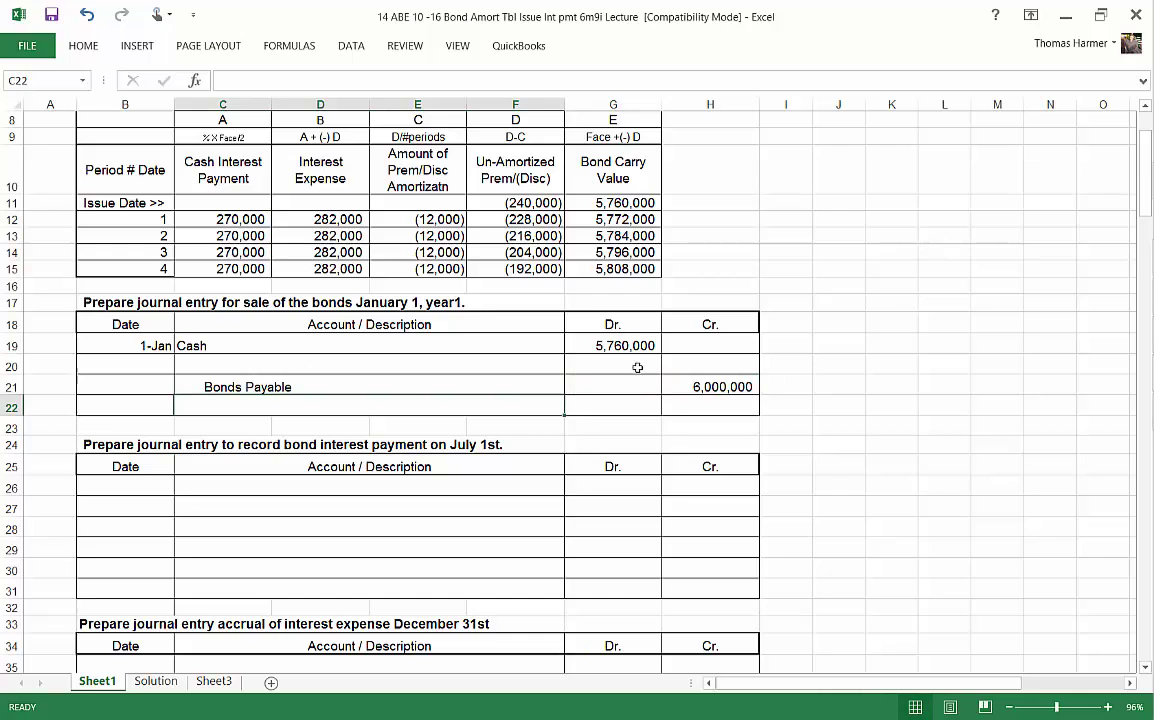
Add a 240,000 debit to Discount on Bonds Payable in row 20 and the description "Issue 9% 10 yr Bonds at 96" in row 22.
click(636, 363)
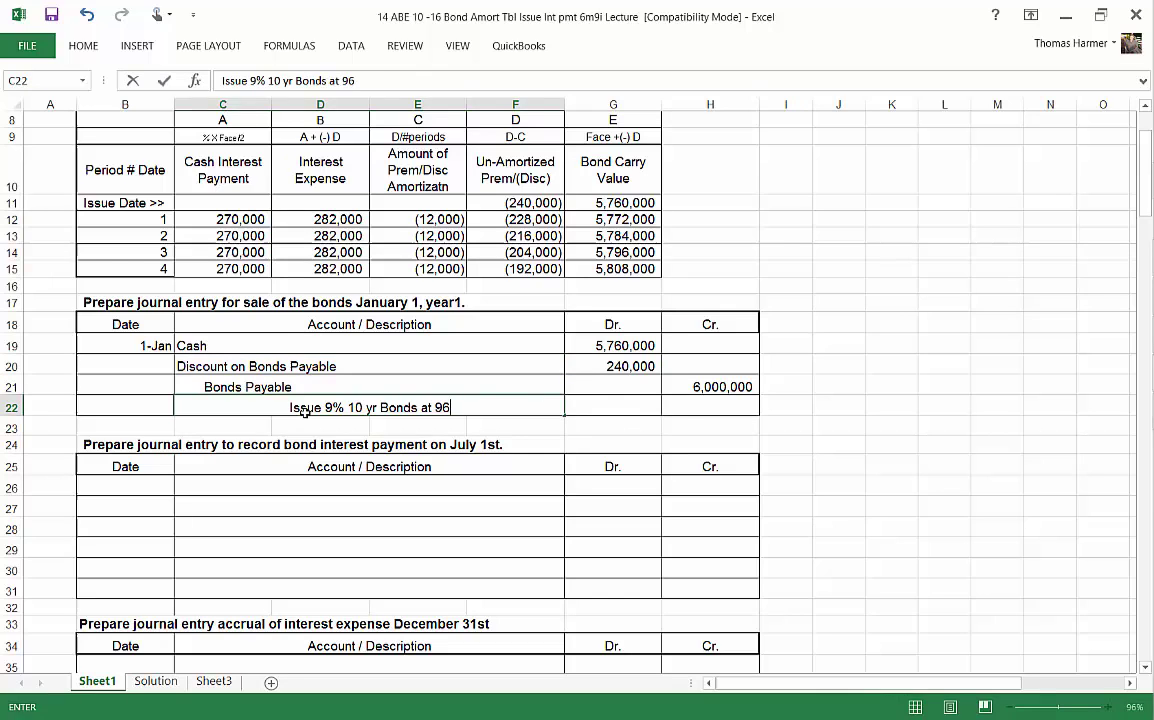
key(Right)
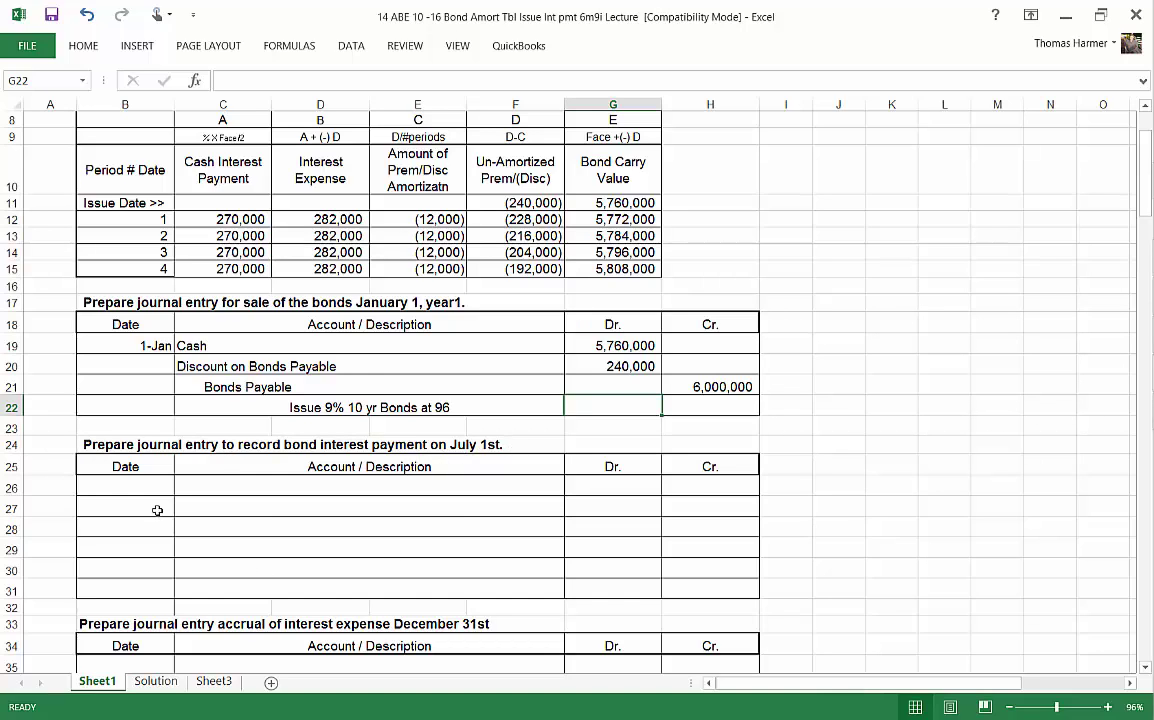
Start the July 1 interest payment entry in row 26 with a Bond Interest Expense debit of 282,000.
click(137, 488)
text(July 1)
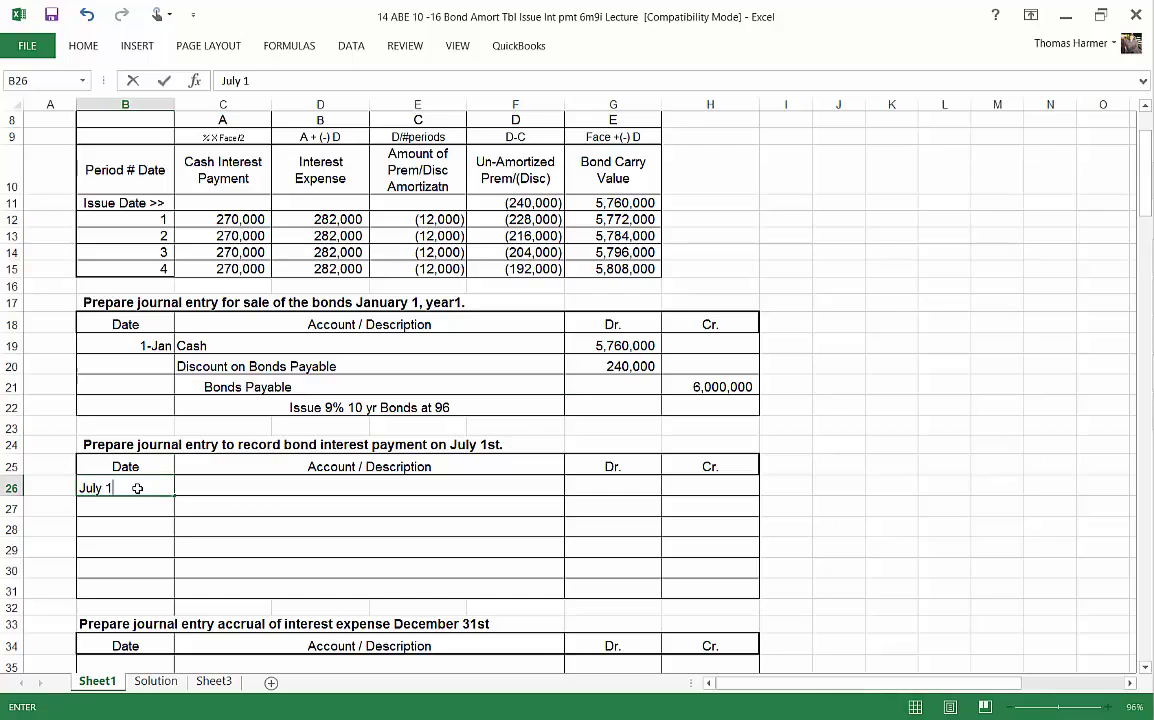
key(Tab)
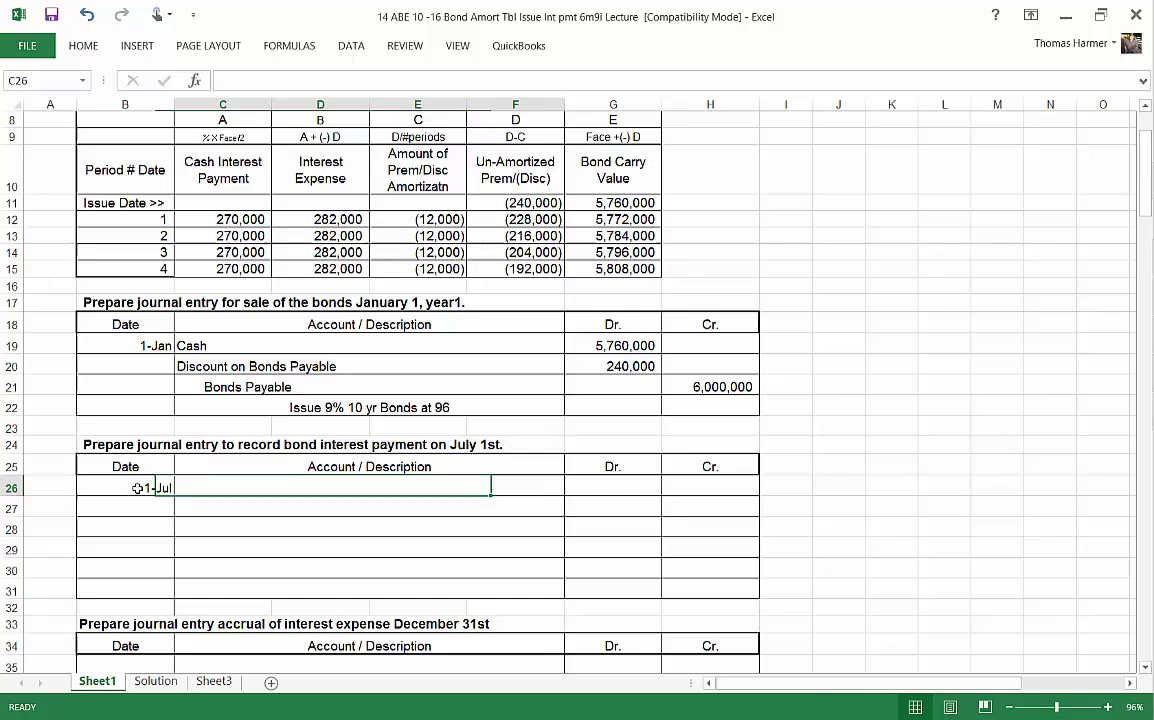
text(Bond)
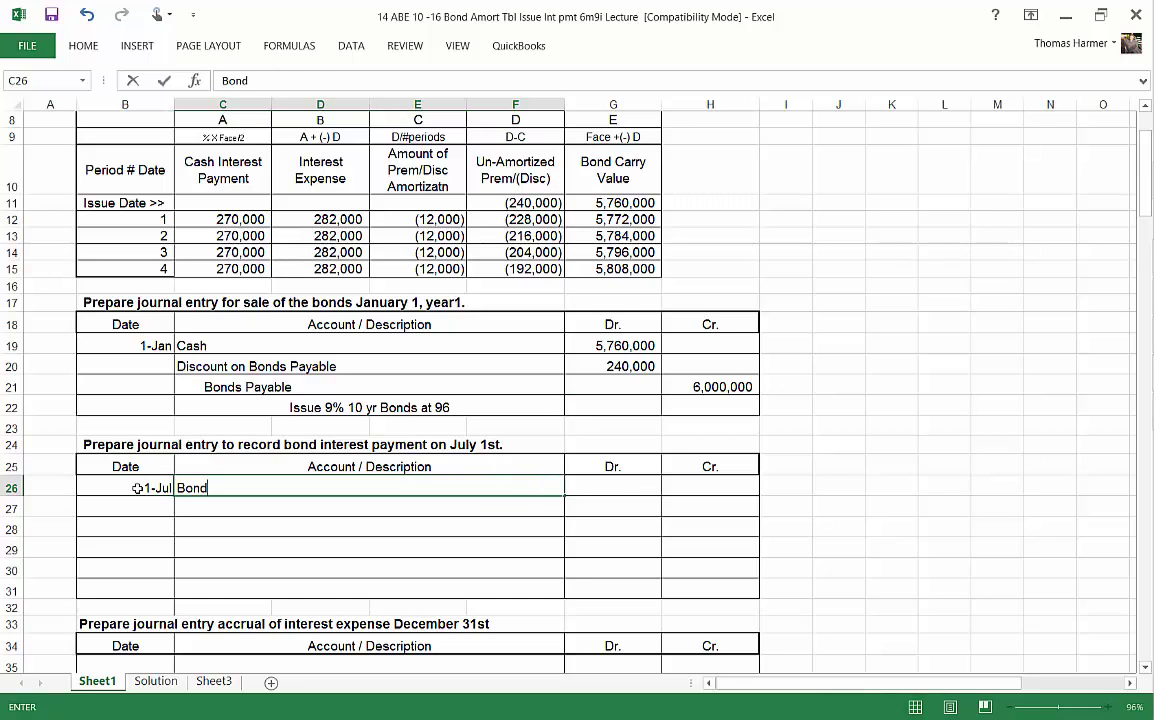
text( Interest Expense)
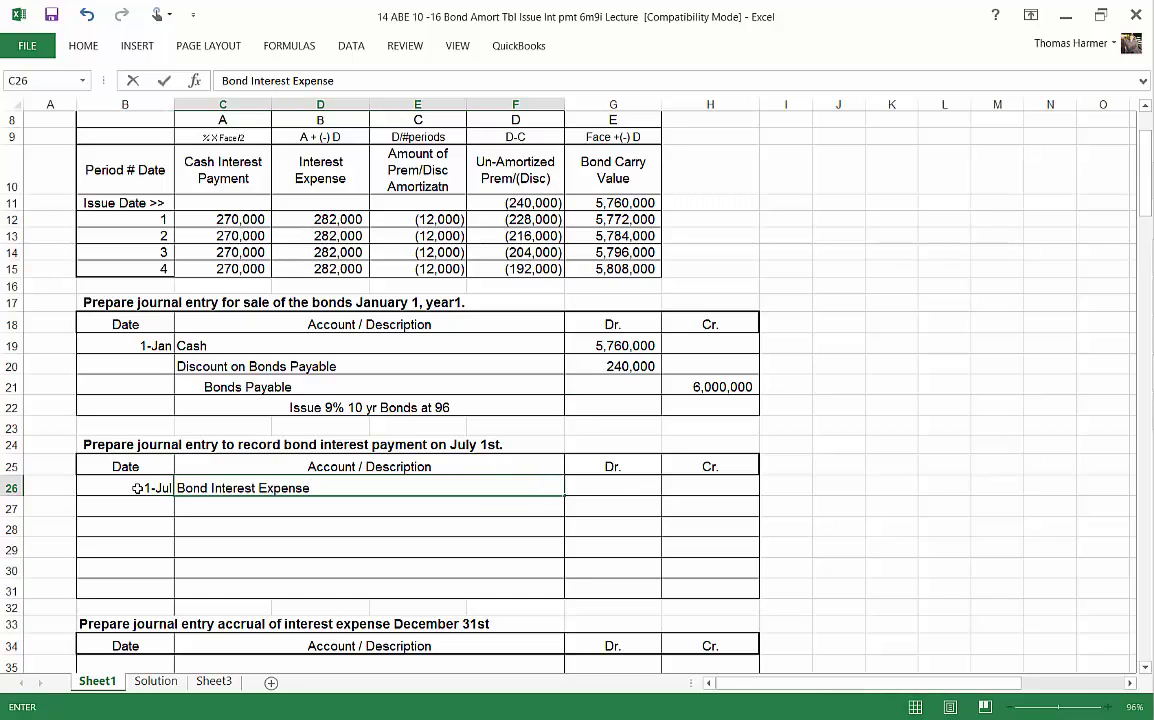
key(Tab)
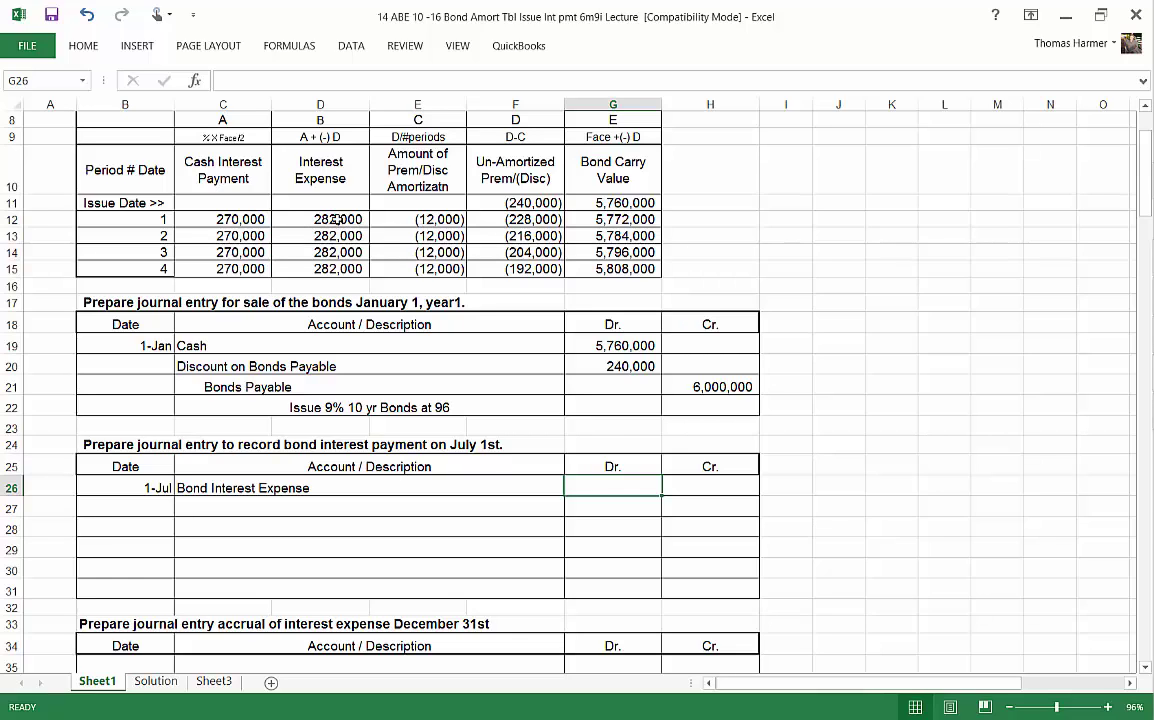
text(282,)
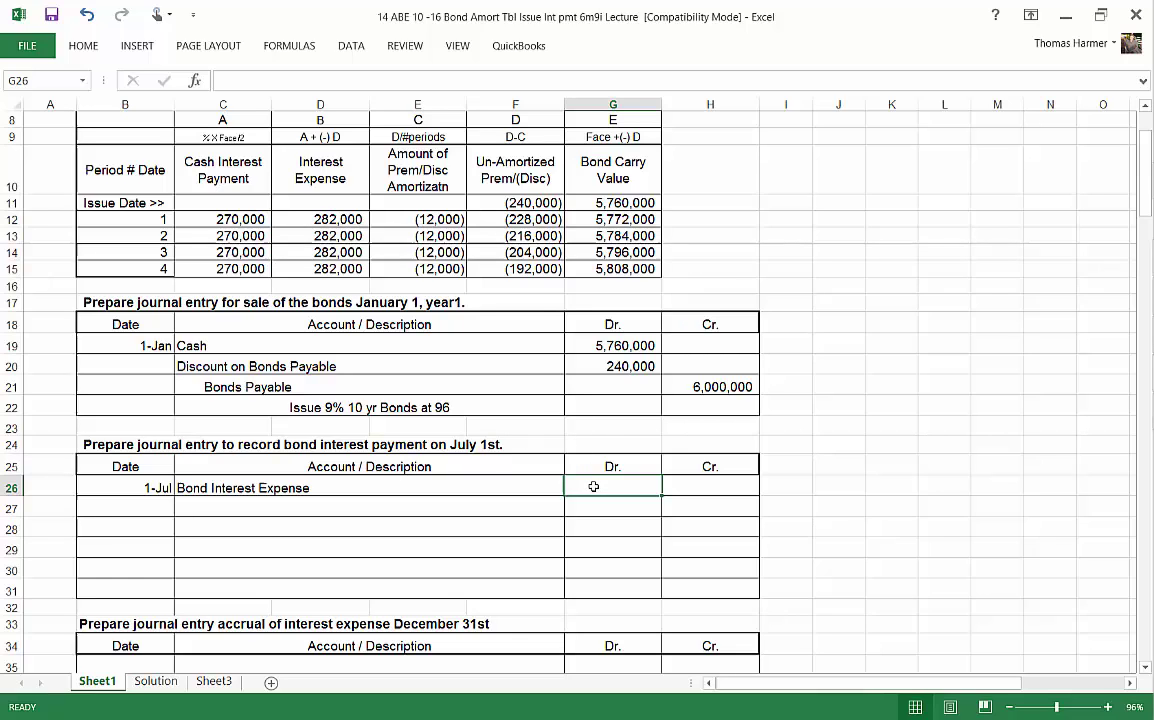
text(000)
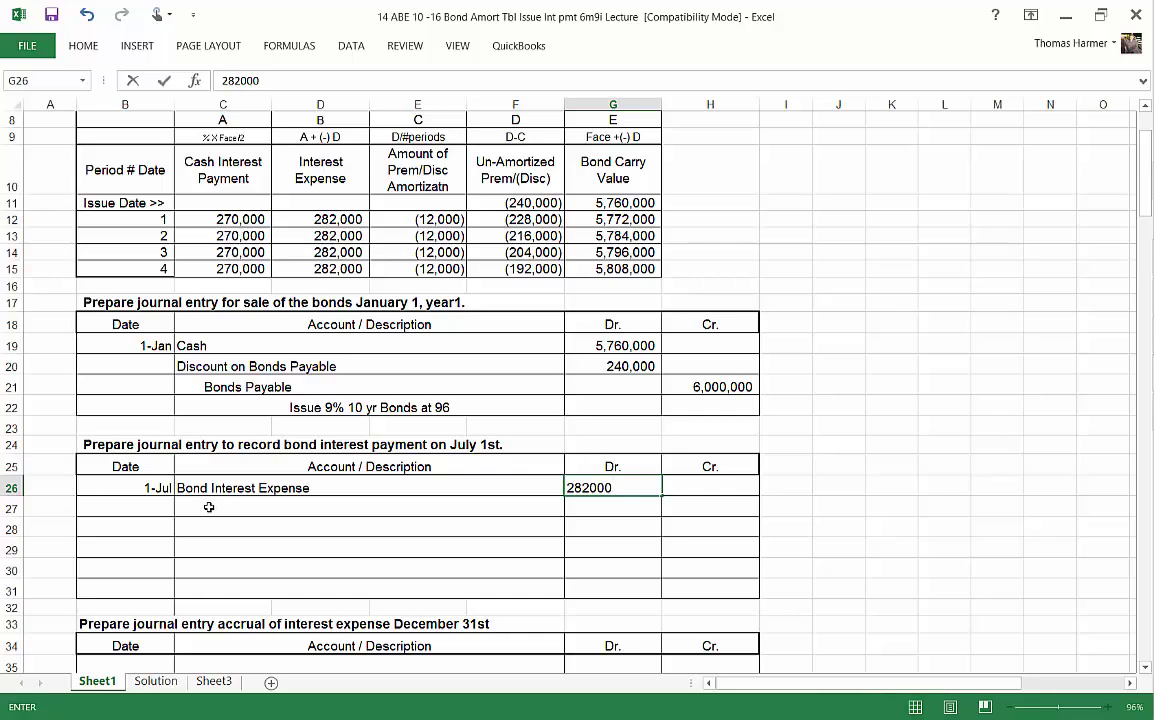
Enter an indented Discount on Bonds Payable line in row 27 with a credit of 12,000.
click(208, 507)
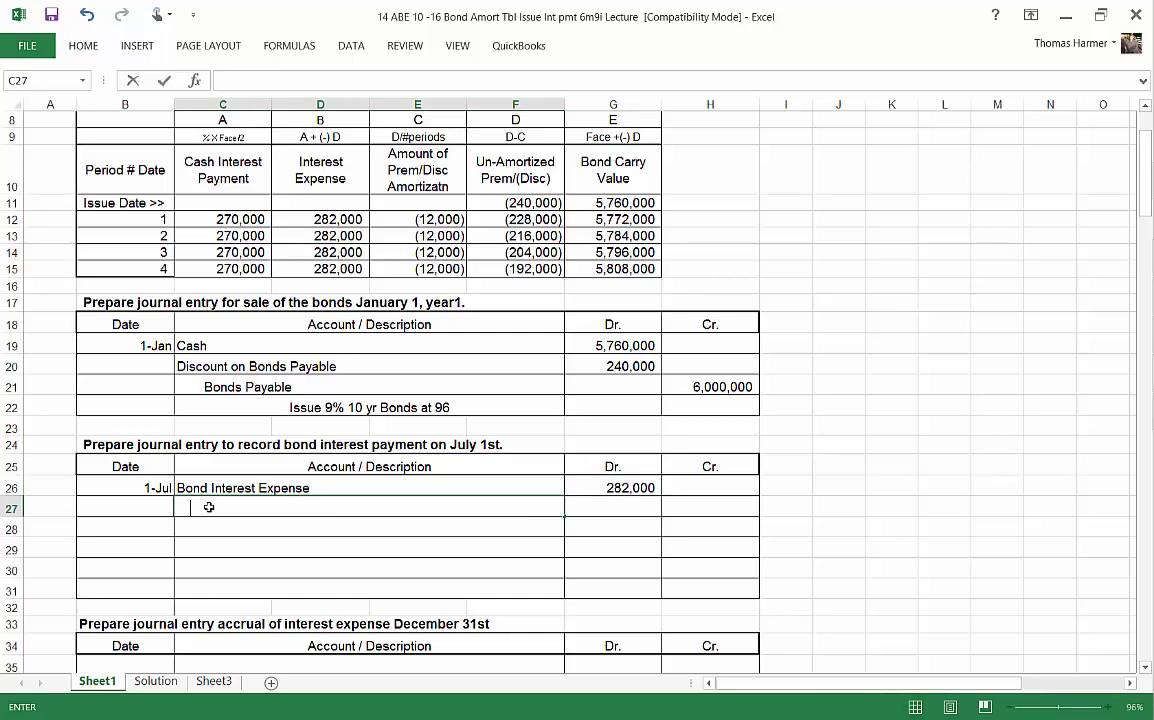
text(Discount on Bonds Payable)
key(Tab)
key(Tab)
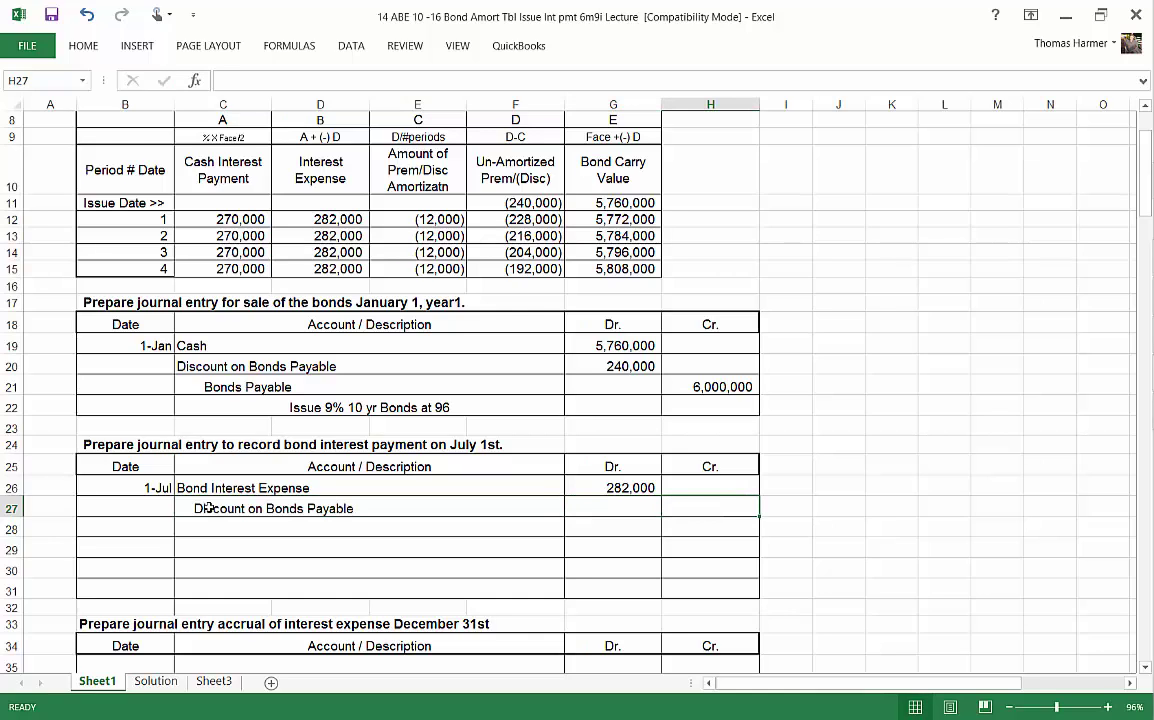
text(12000)
key(Return)
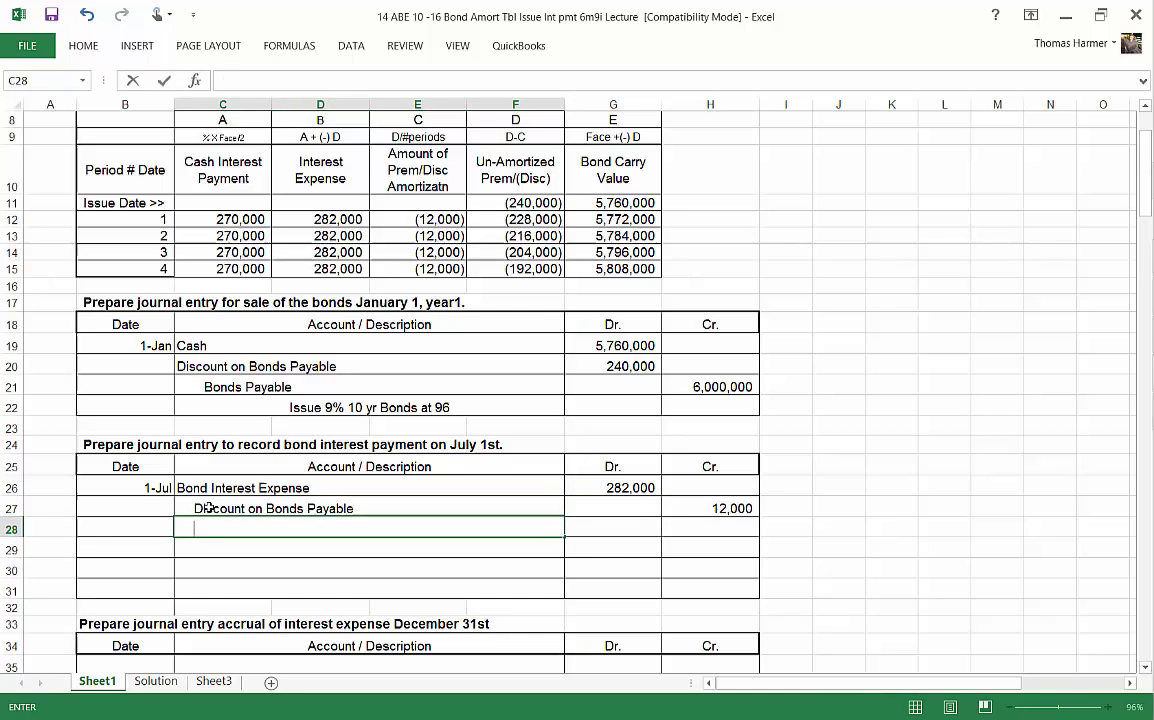
Credit Cash 270,000 in row 28 and add the description "Paying Bond Interest" in row 29.
text(Cash)
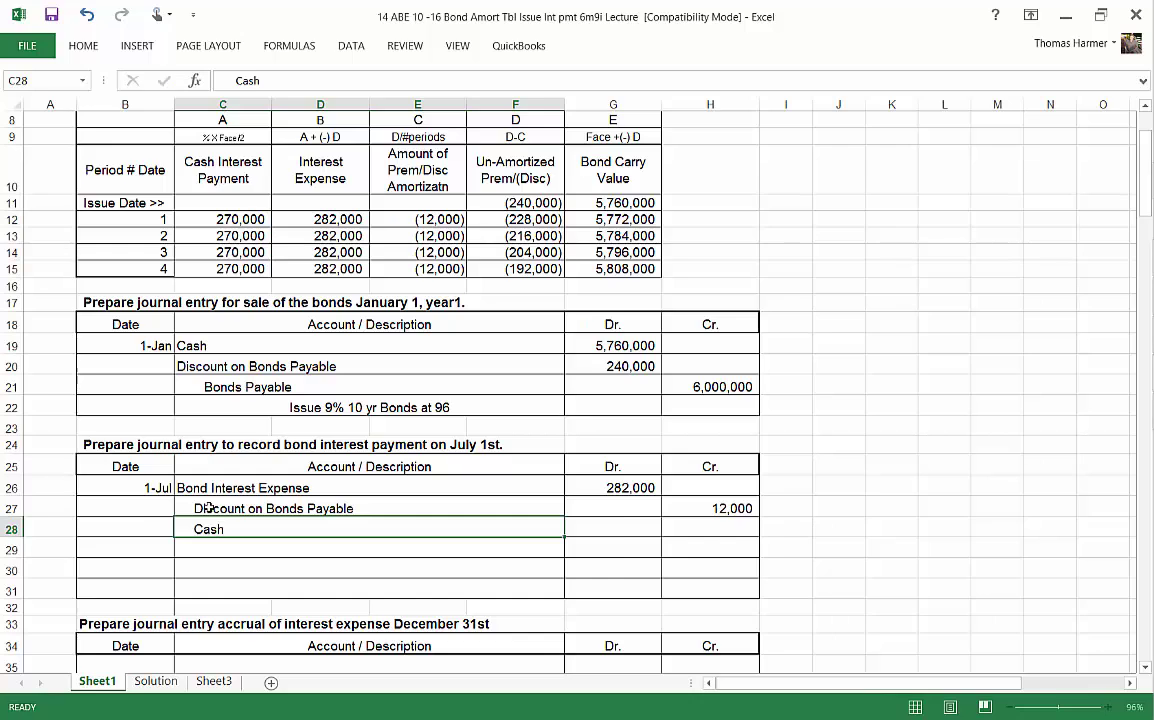
key(Tab)
key(Tab)
text(270000)
key(Return)
text(Paying Bond Interest)
key(Return)
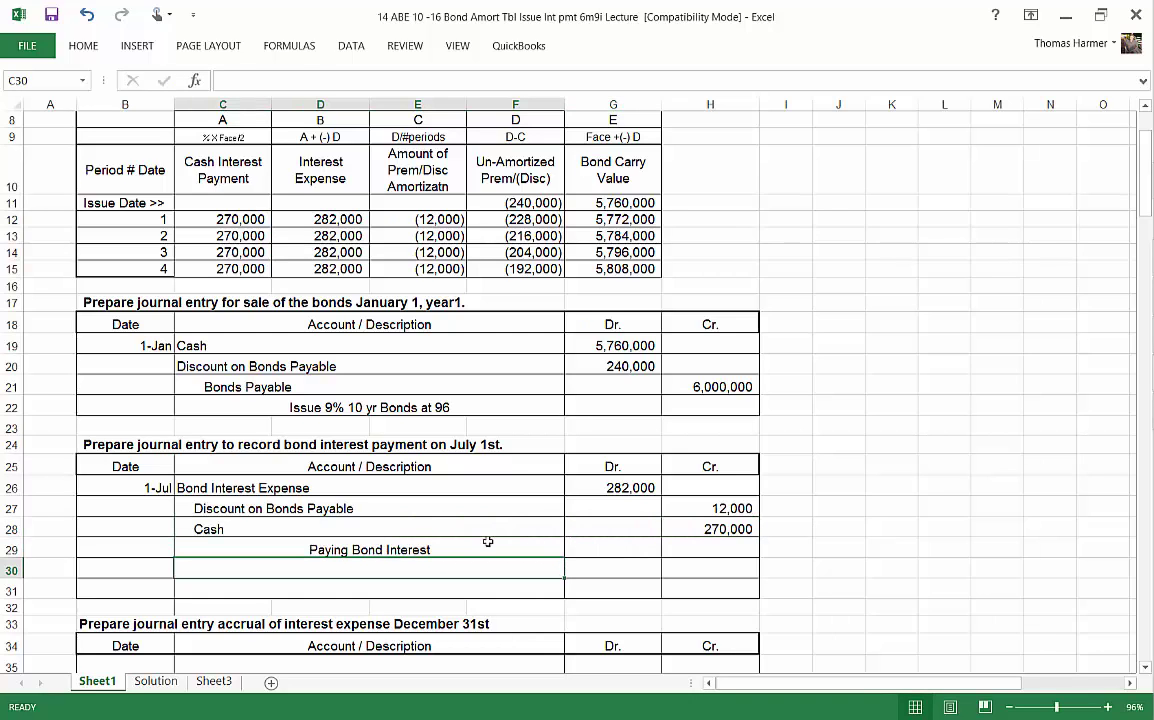
click(830, 525)
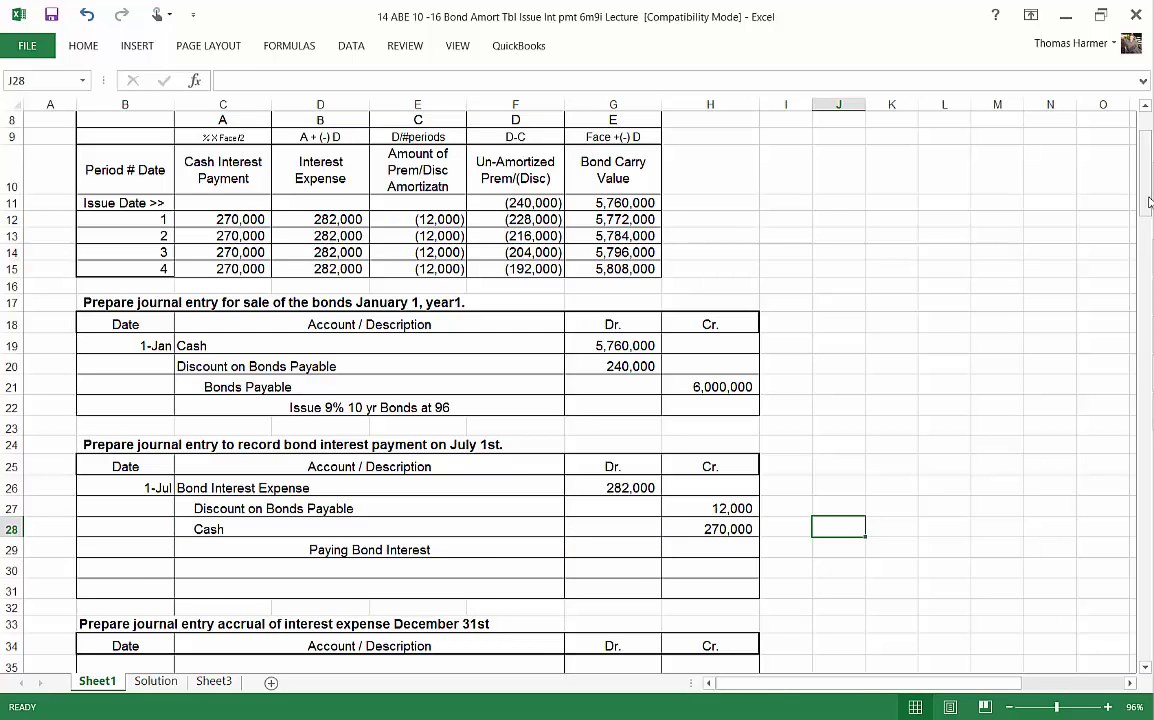
Fill the Dec 31 accrual entry with Bond Interest Expense, Discount on Bonds Payable, Bond Interest Payable and the description "Accrue Bond Interest Expense".
drag(1145, 178, 1145, 223)
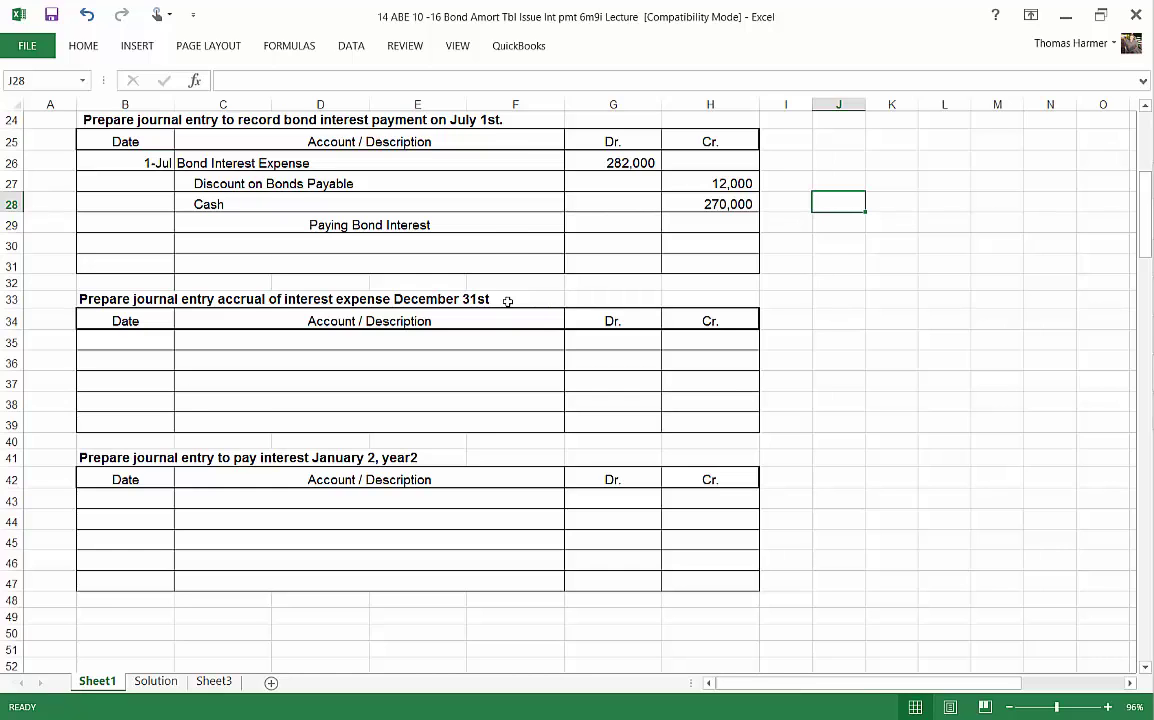
click(130, 346)
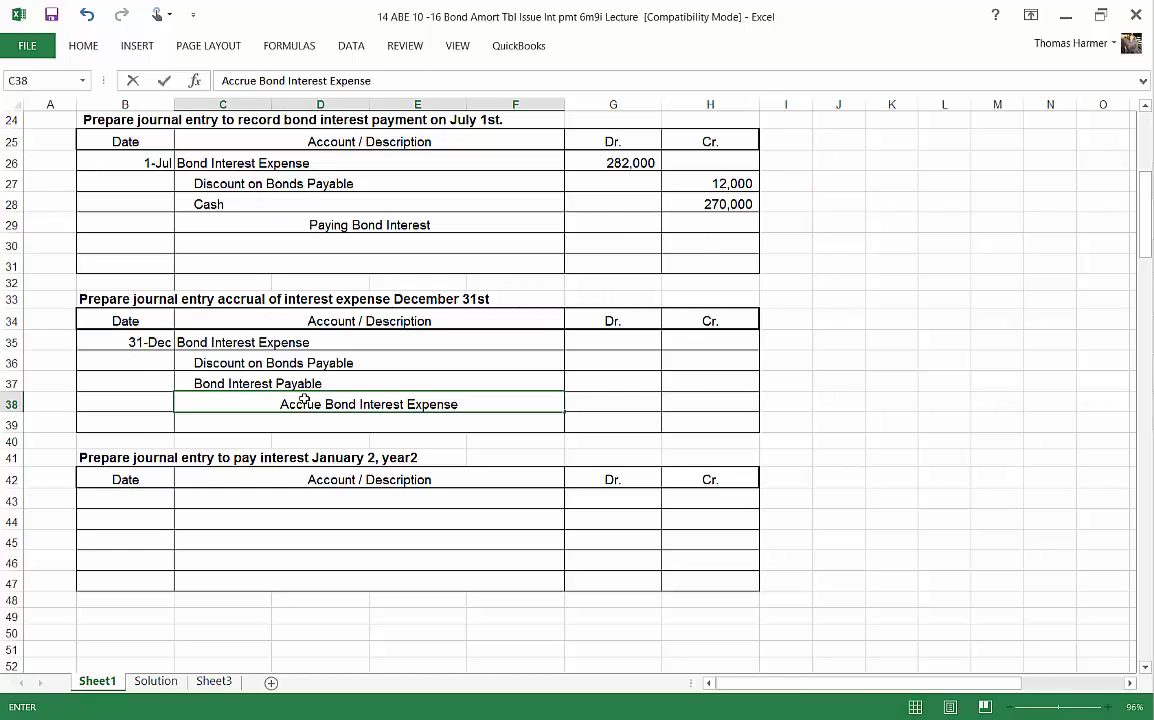
key(Return)
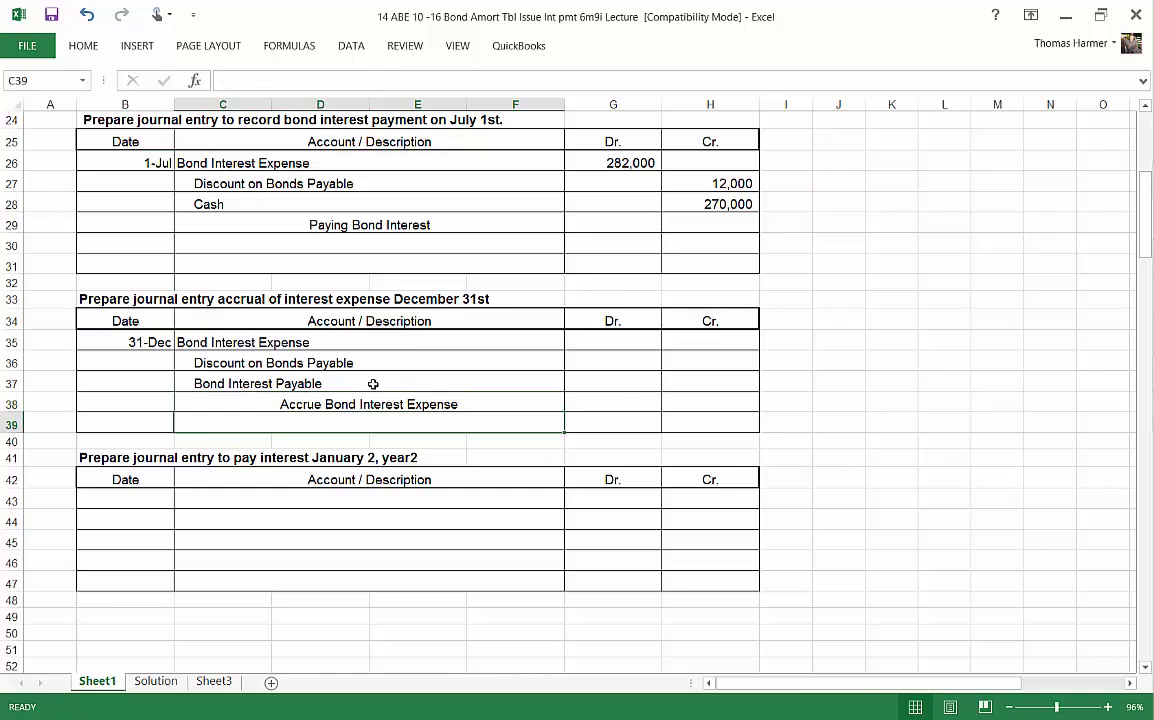
Enter a debit of 282,000 for Bond Interest Expense in row 35 of the December 31 accrual entry.
click(601, 341)
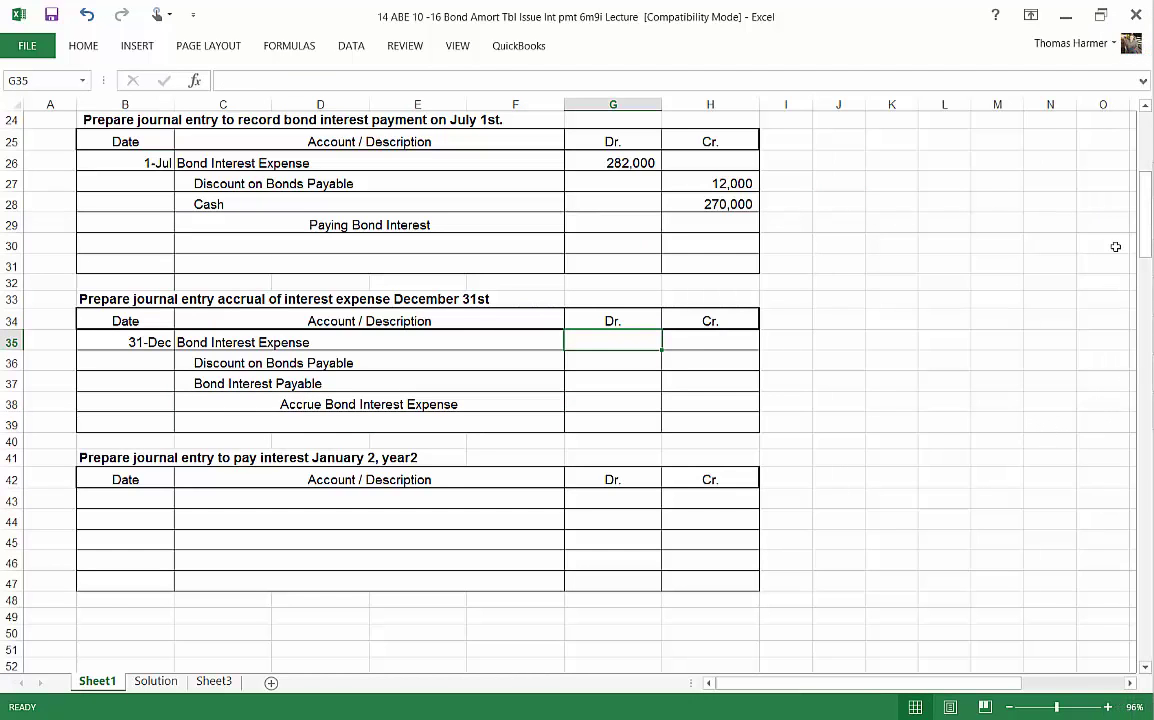
drag(1150, 228, 1149, 186)
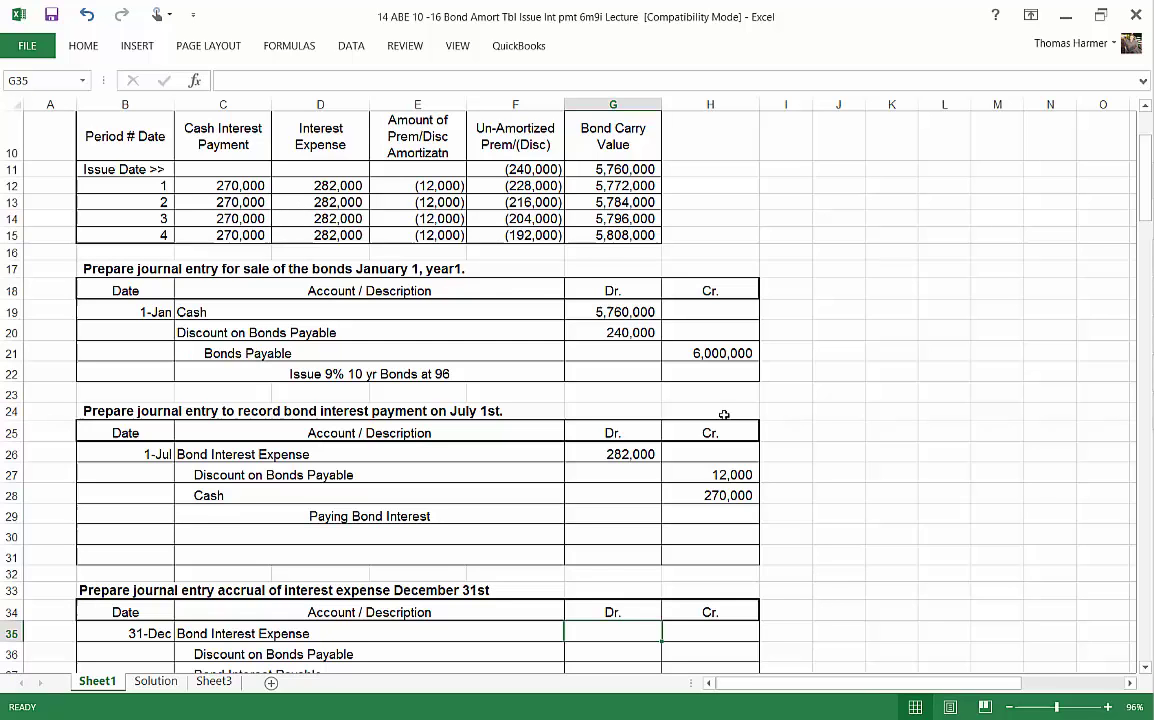
drag(1148, 195, 1148, 215)
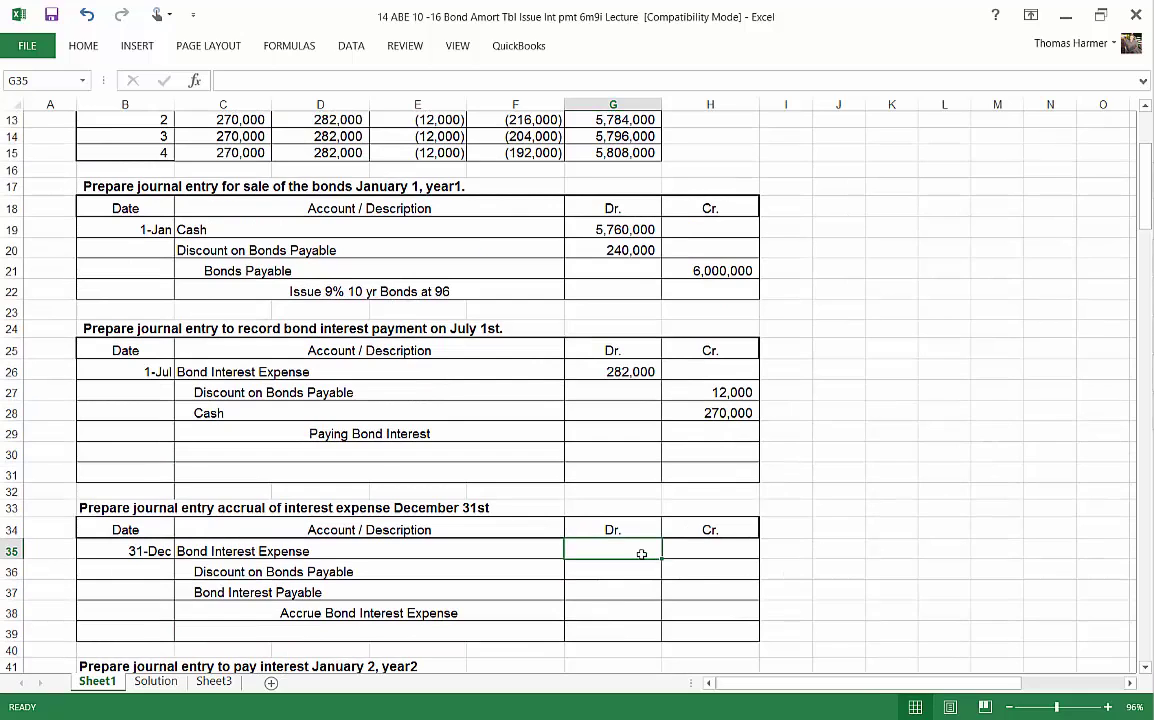
text(282000)
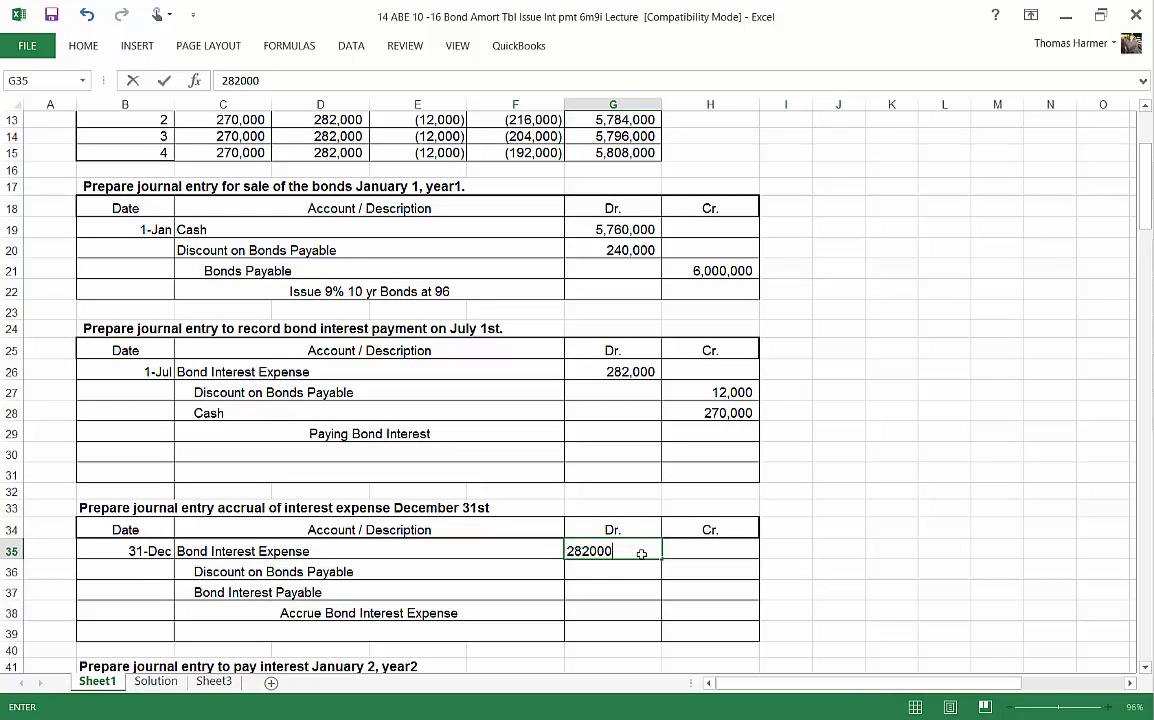
key(Return)
Credit Discount on Bonds Payable 12,000 in row 36 and Bond Interest Payable 270,000 in row 37.
key(Tab)
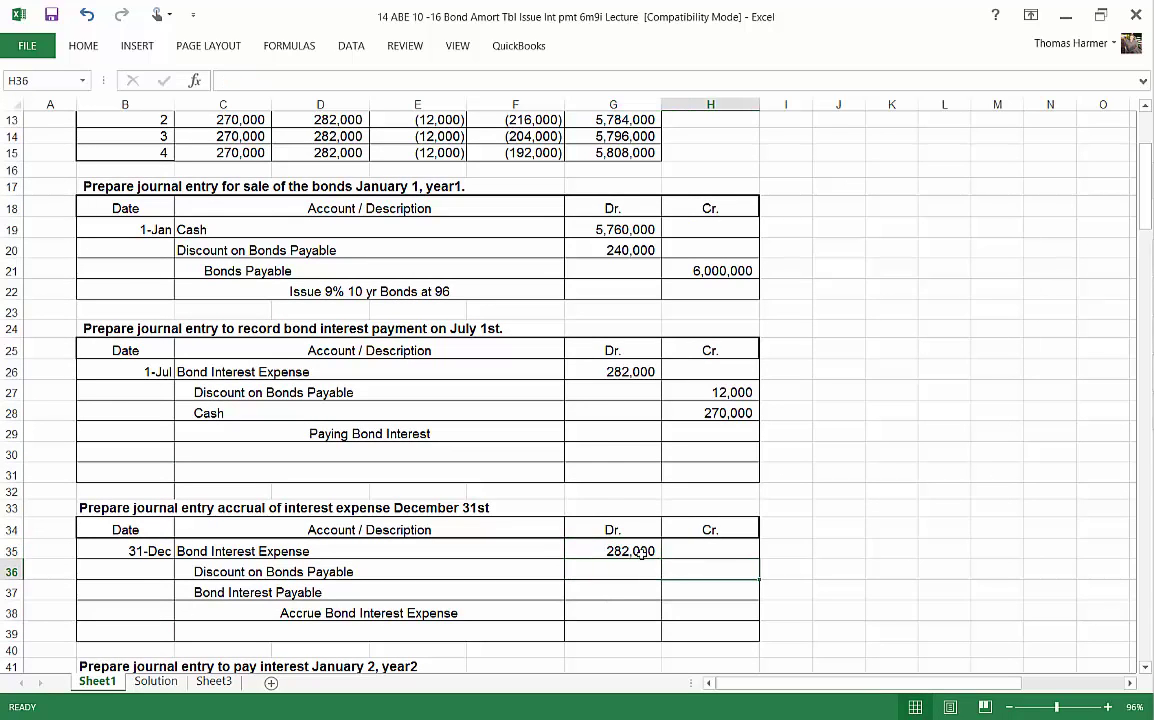
text(12000)
key(Return)
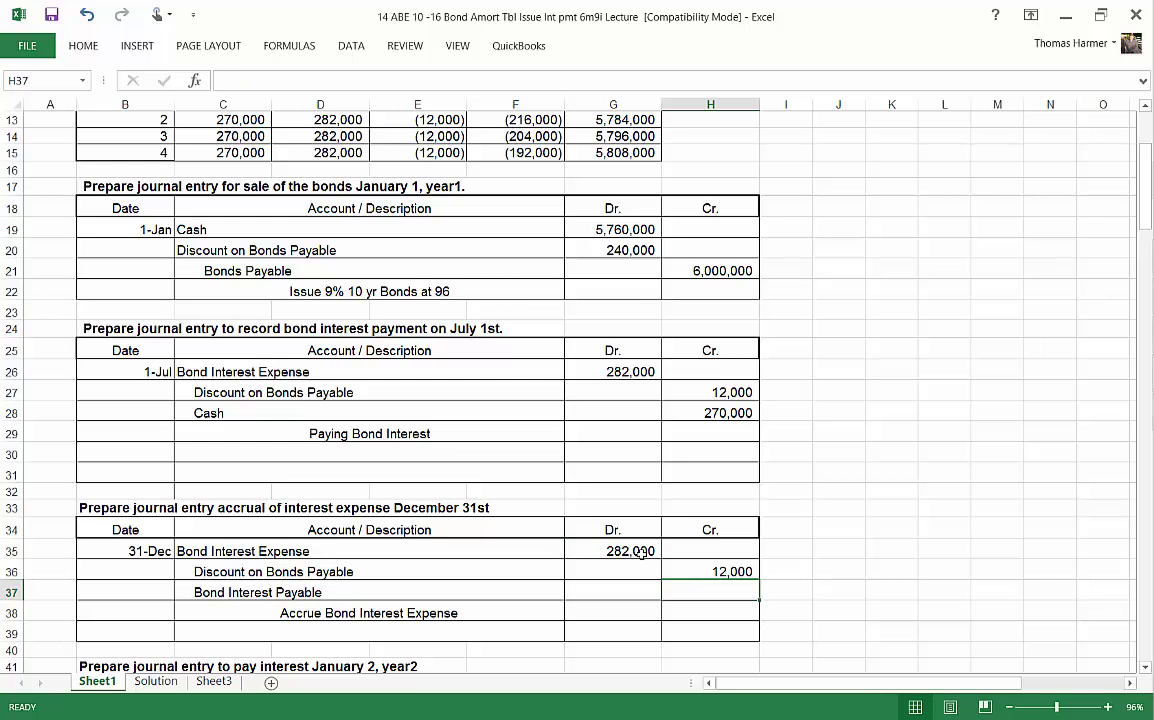
text(270,)
text(00)
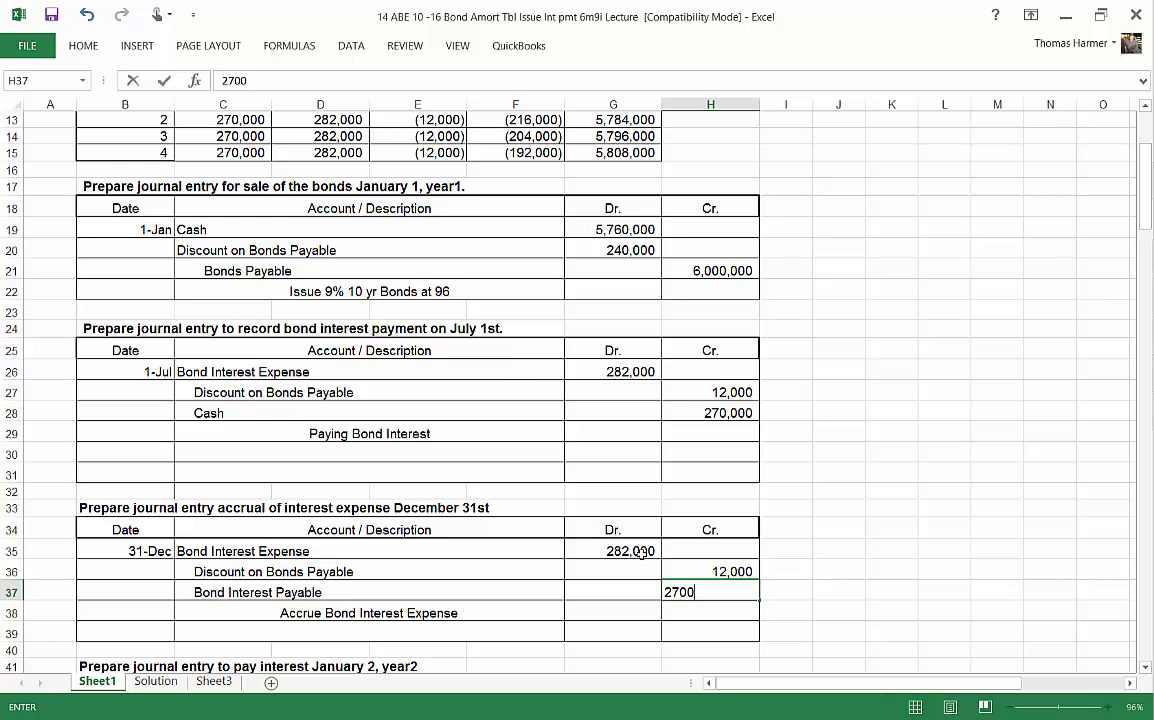
text(0)
key(Return)
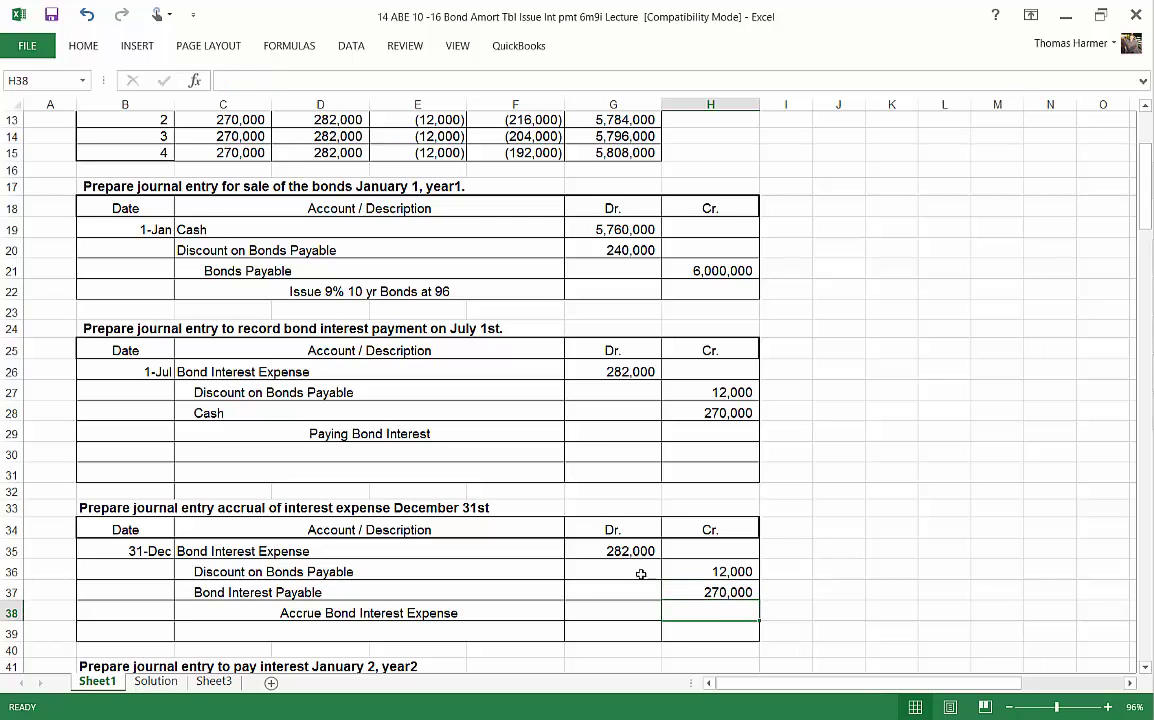
click(727, 592)
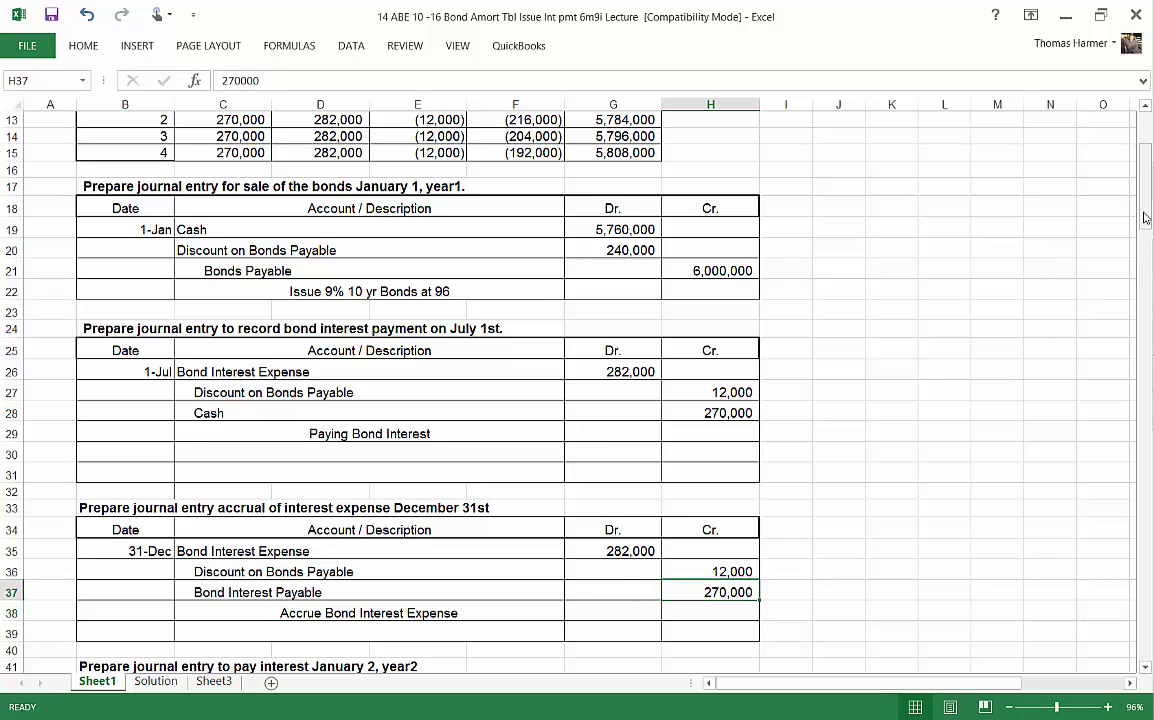
Start the January interest payment entry in row 43 with the date 1-Jan and a Bond Interest Payable debit of 270,000.
drag(1146, 220, 1145, 259)
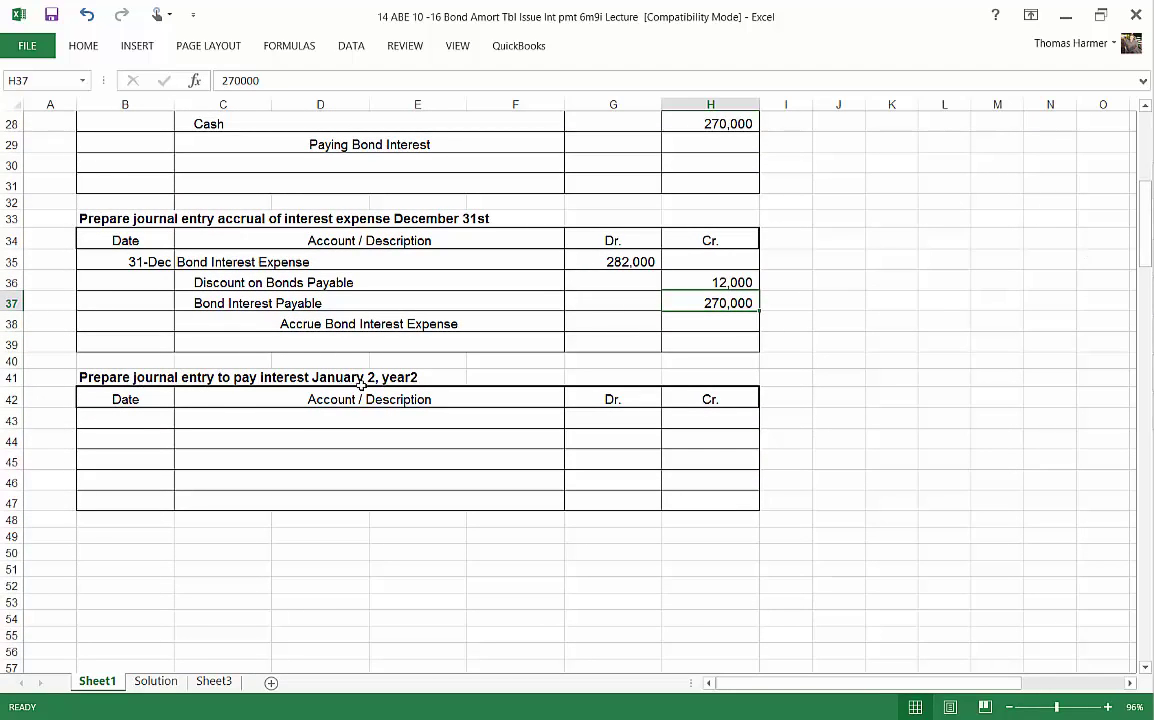
click(125, 419)
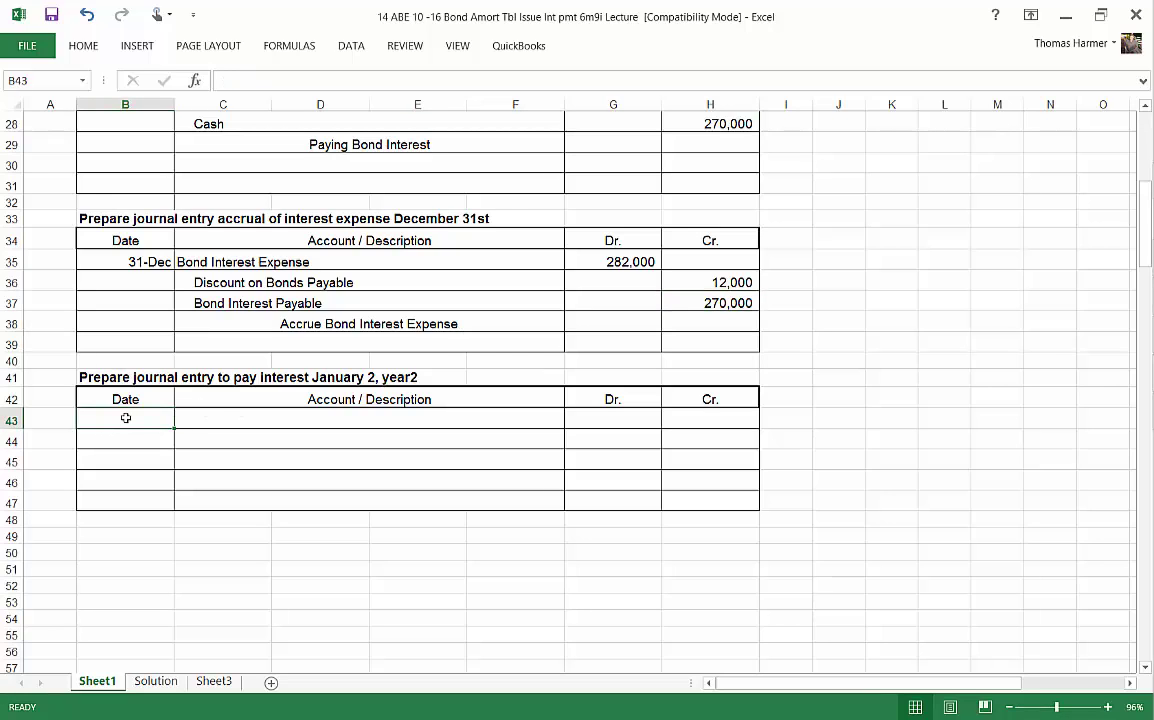
text(1-Jan)
click(225, 420)
text(Bond Interest Payable)
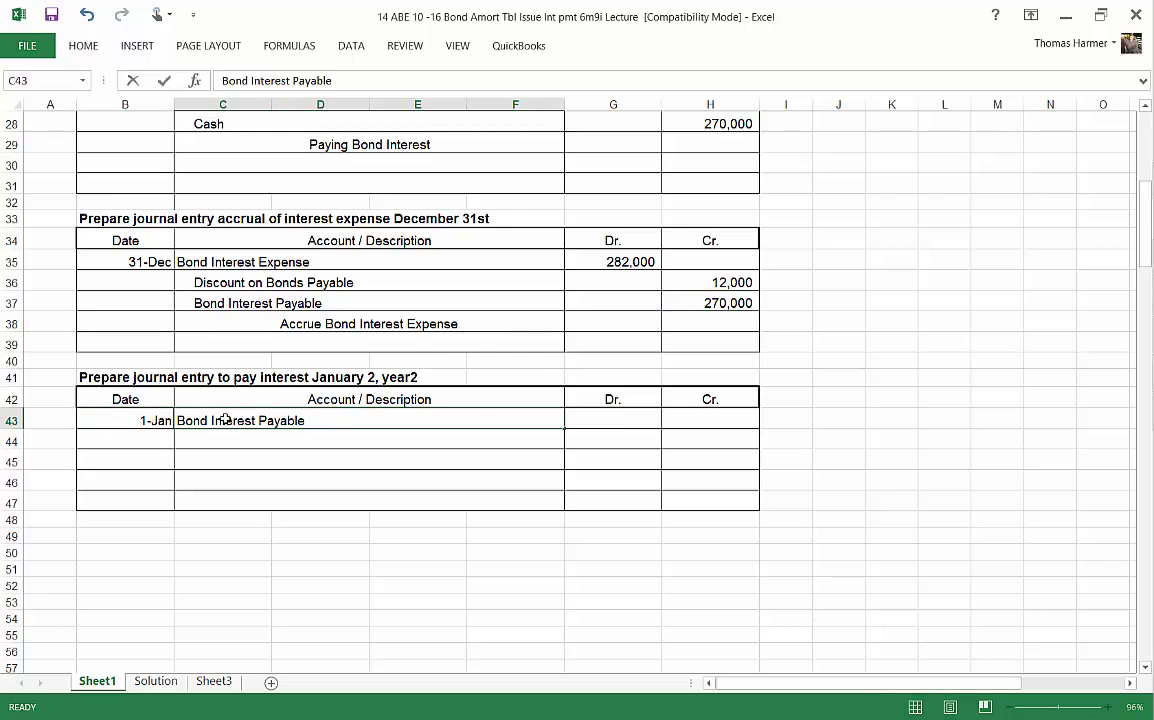
key(Tab)
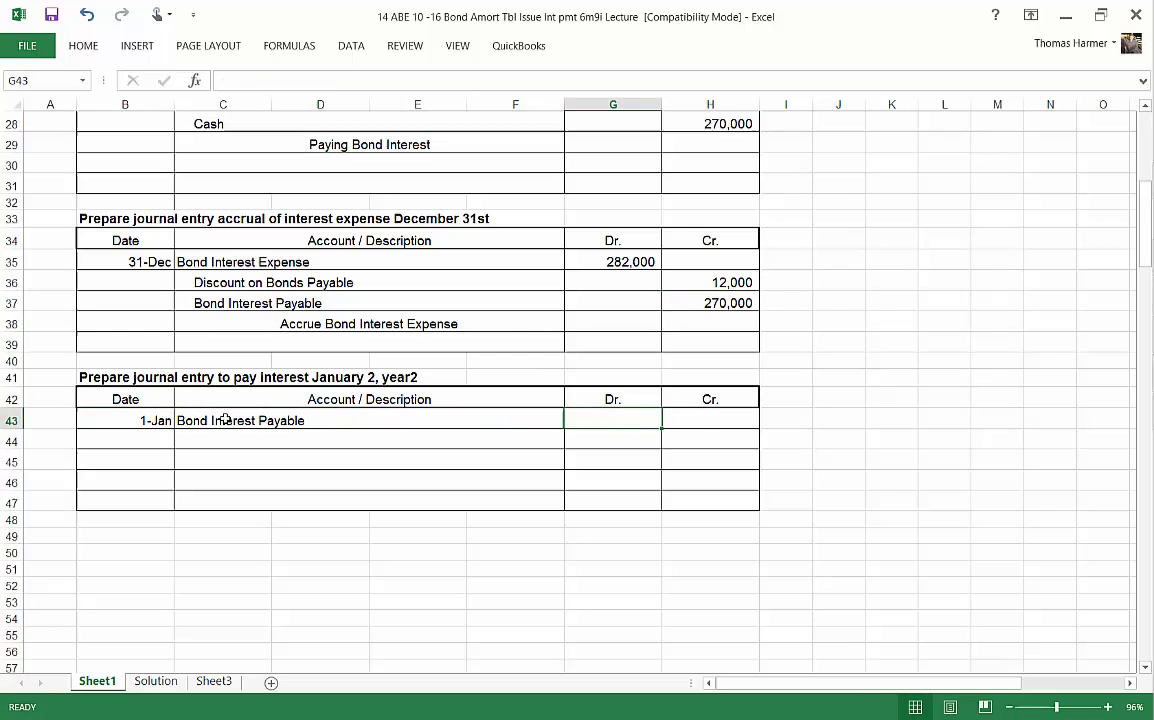
text(270,)
text(0000)
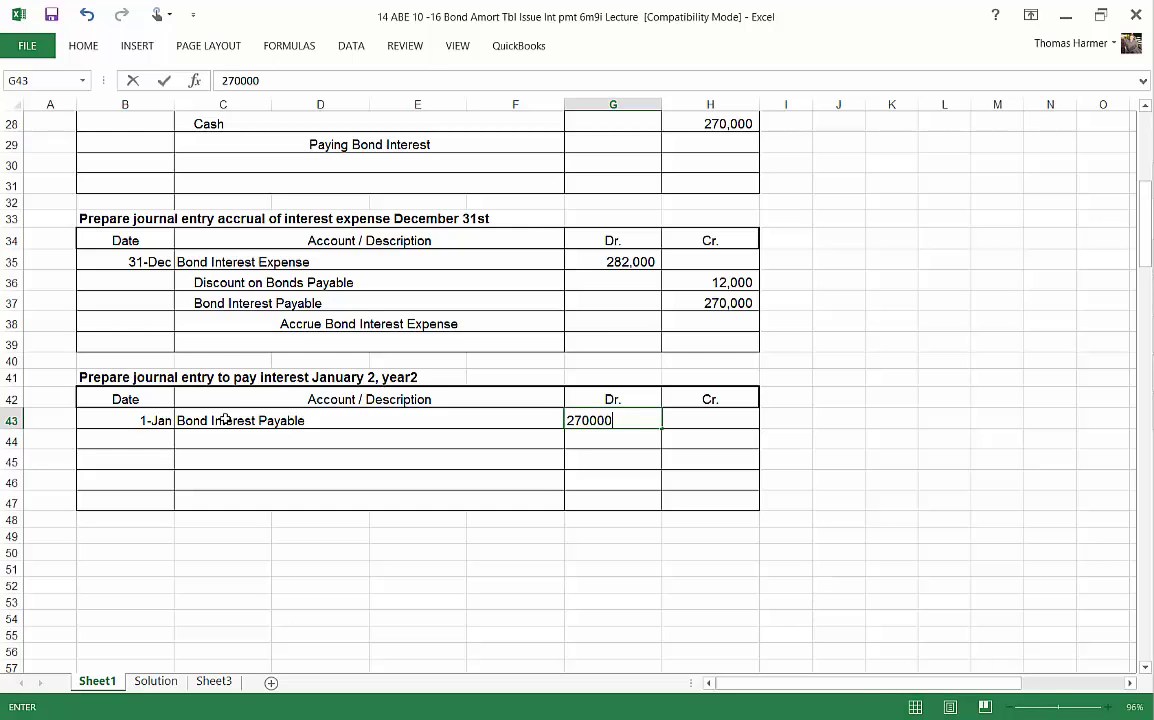
key(Tab)
Credit an indented Cash line 270,000 in row 44 and add the description "Pay Bond Interest" in row 45.
key(Down)
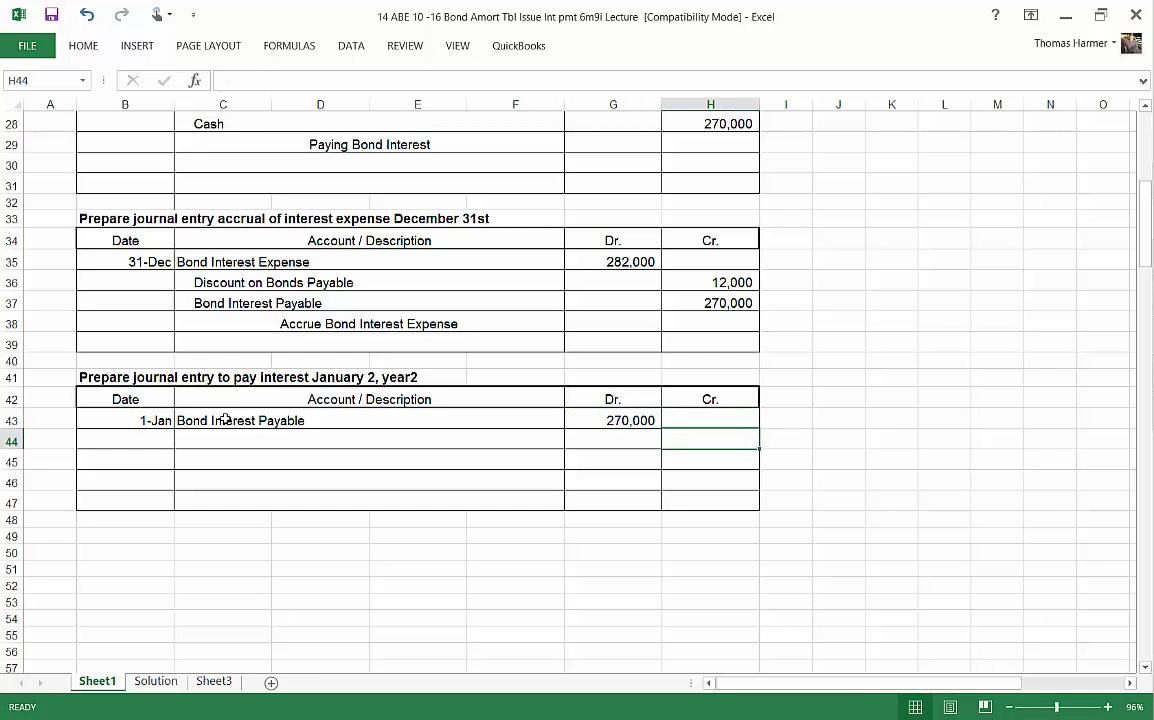
text(270,000)
key(Left)
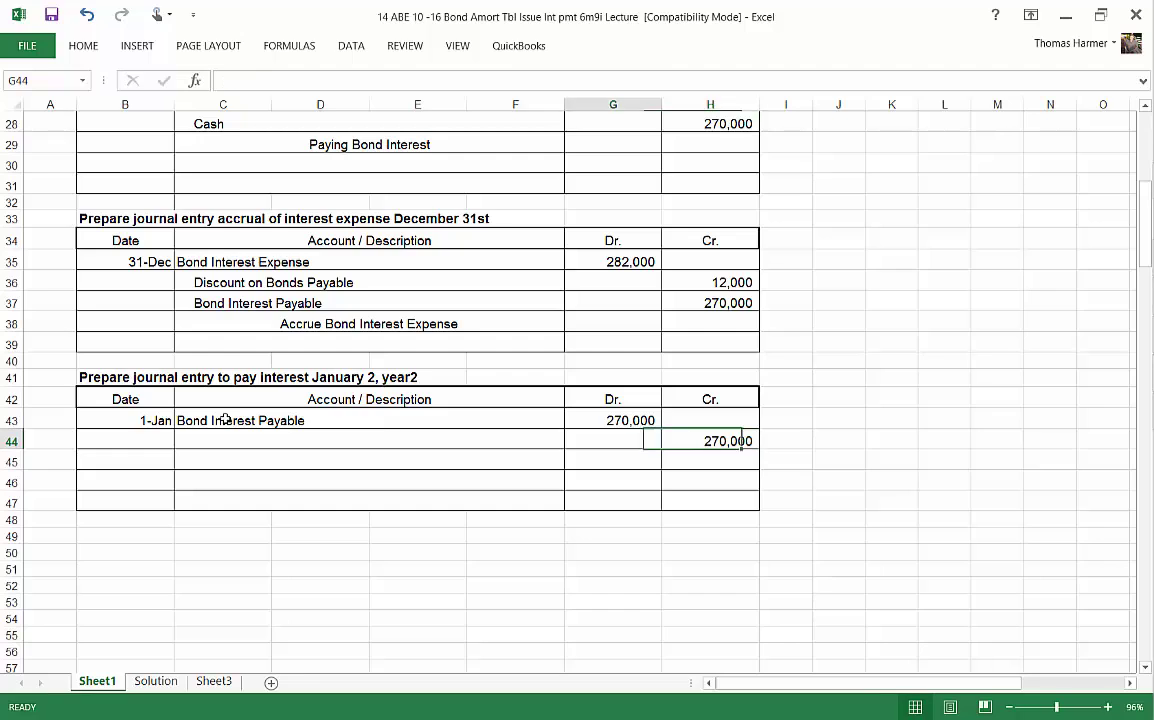
key(Left)
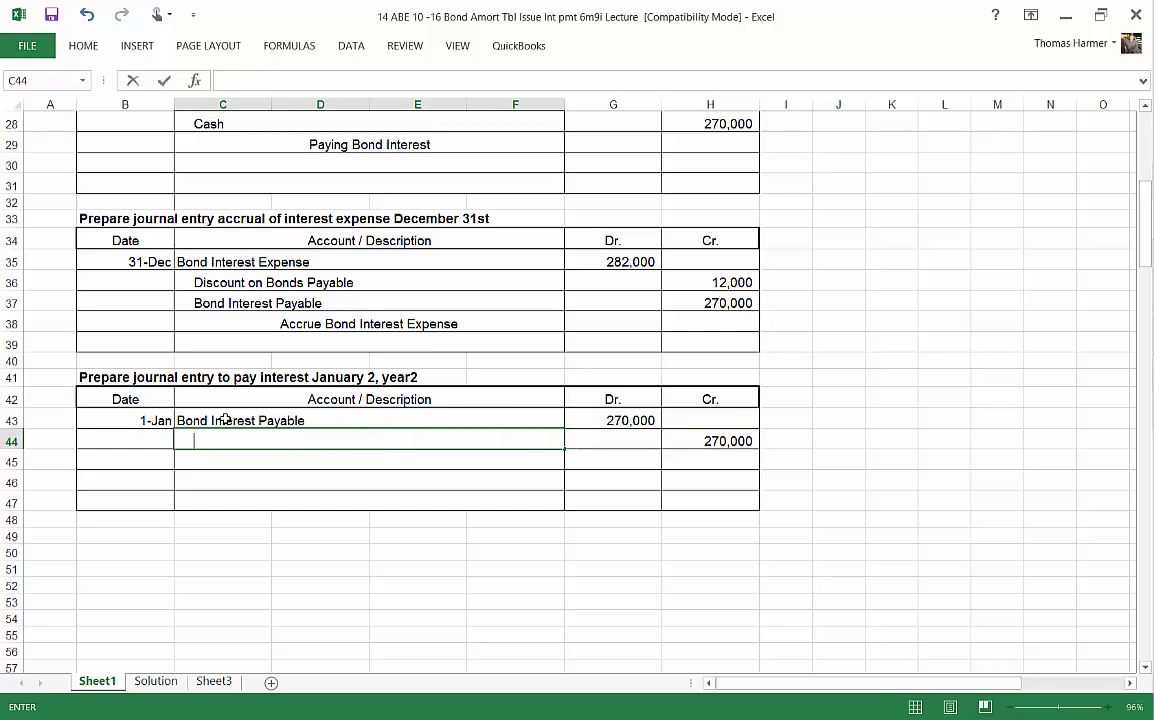
text(Cash)
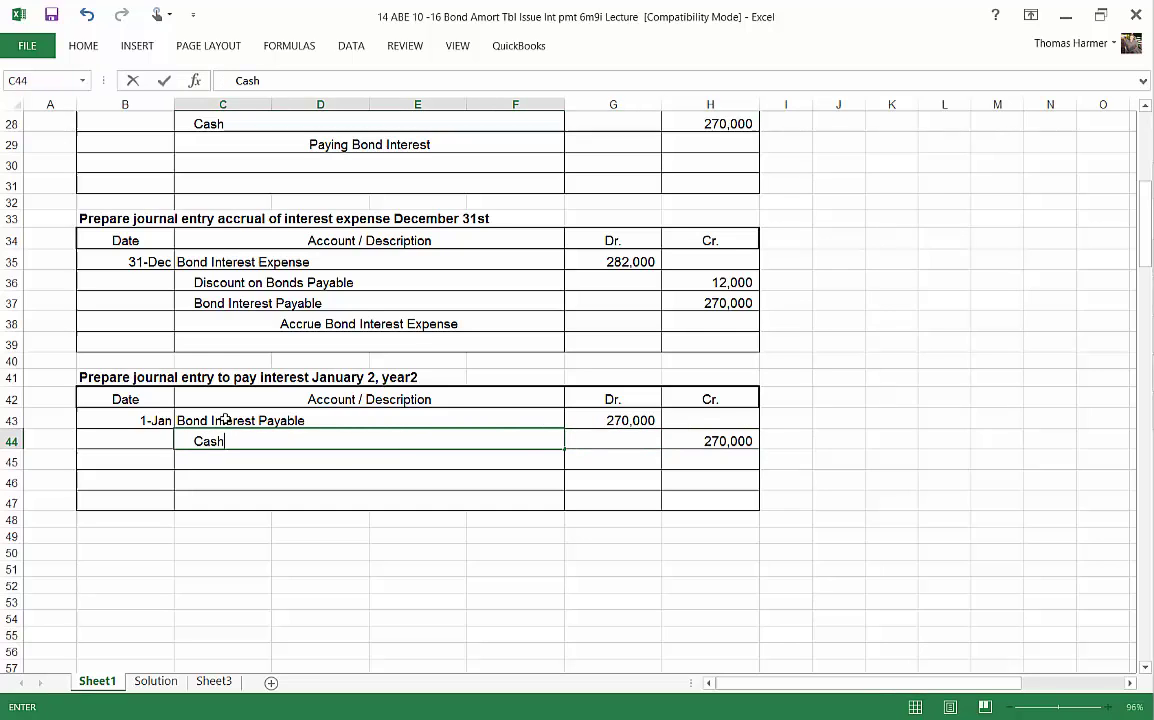
key(Return)
text(Pay Bond Interest)
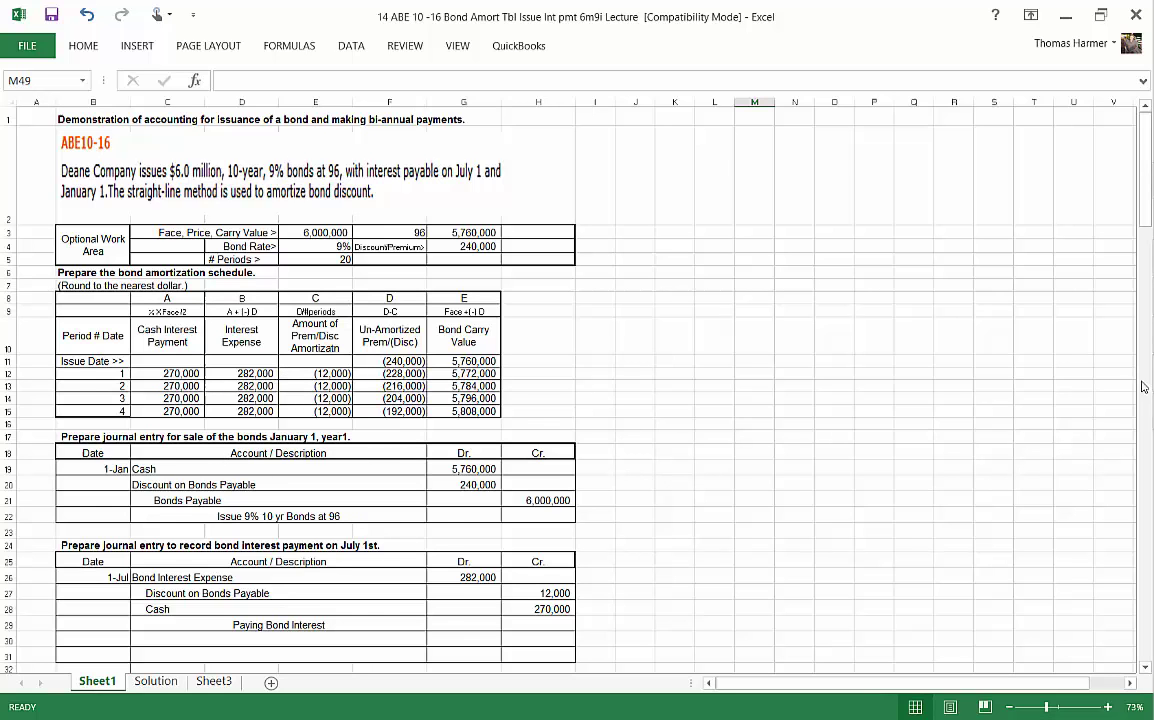
drag(1145, 170, 1145, 205)
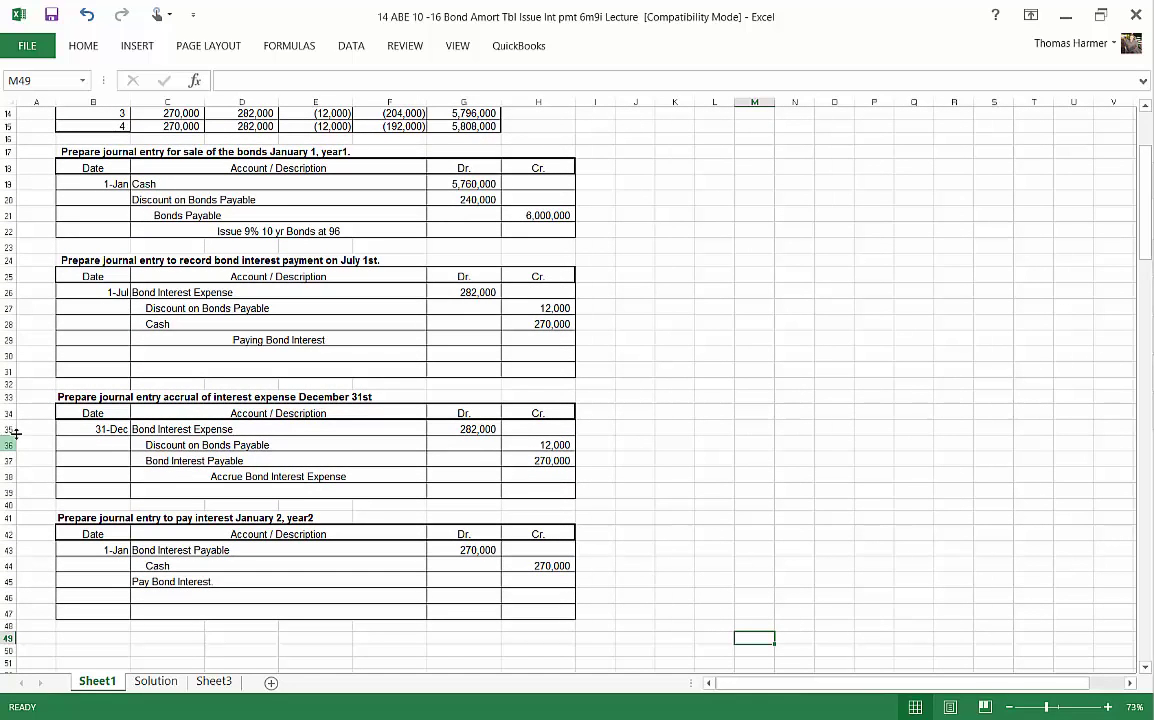
mouse_move(1151, 450)
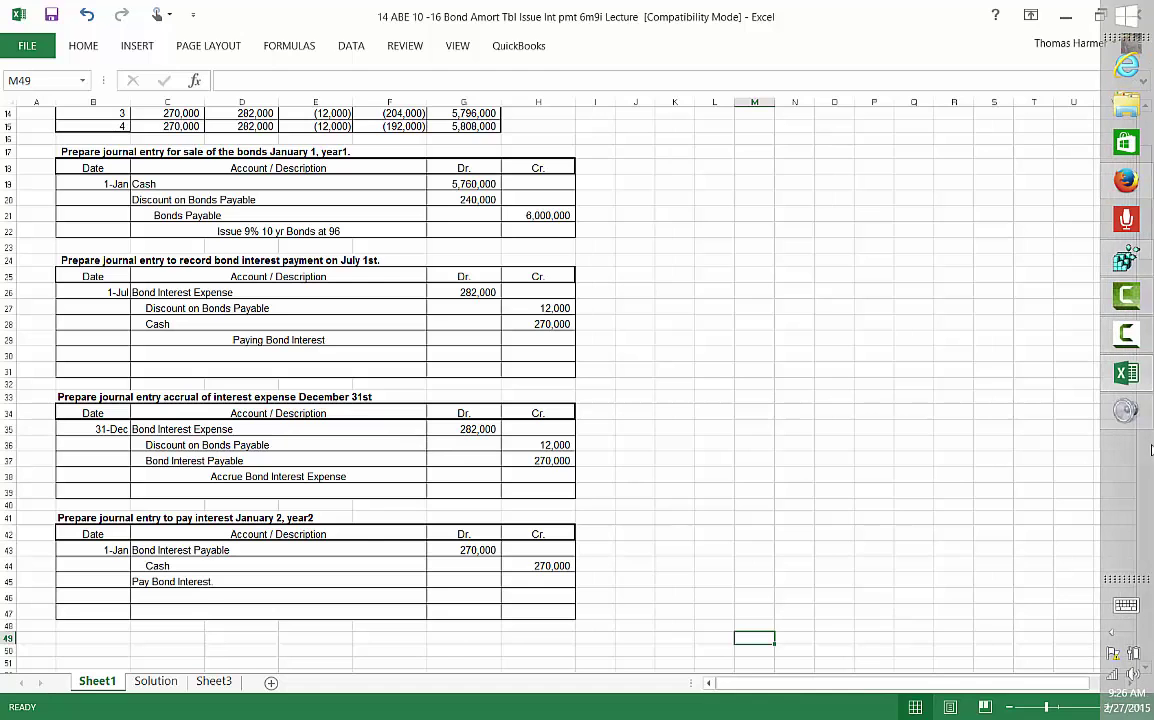